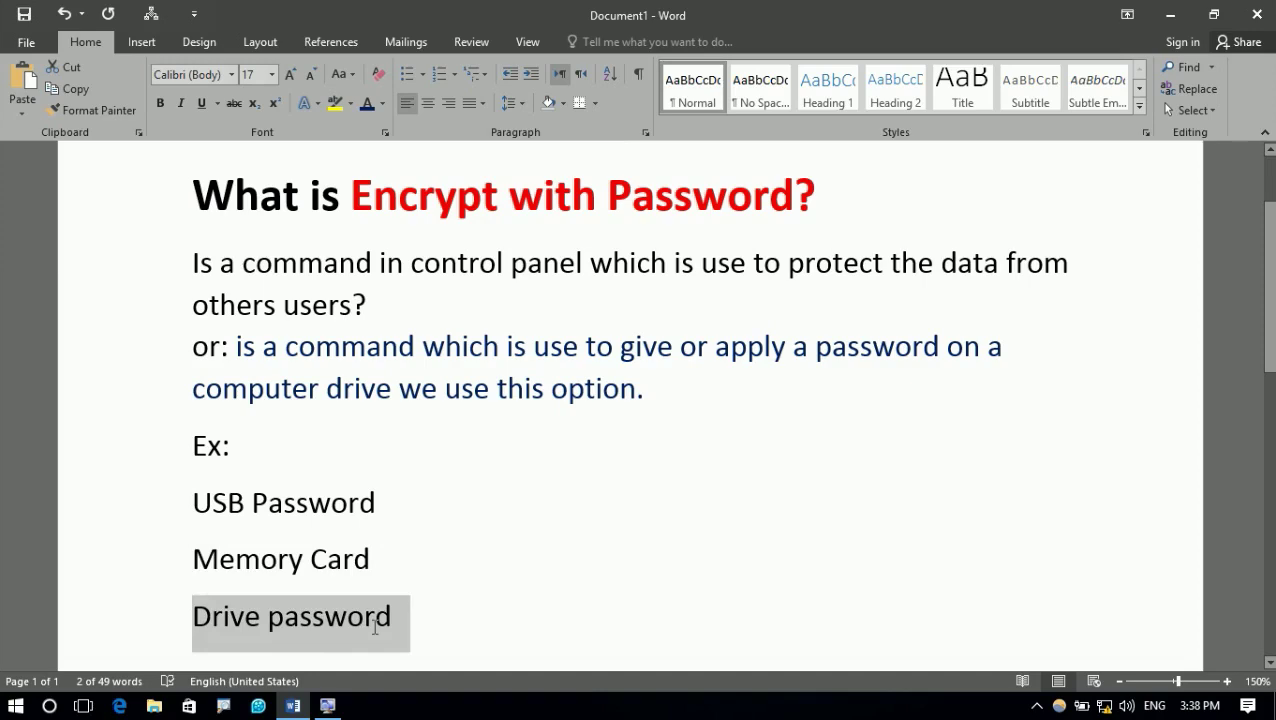
Deselect the Drive password line in the finished note
left_click(721, 382)
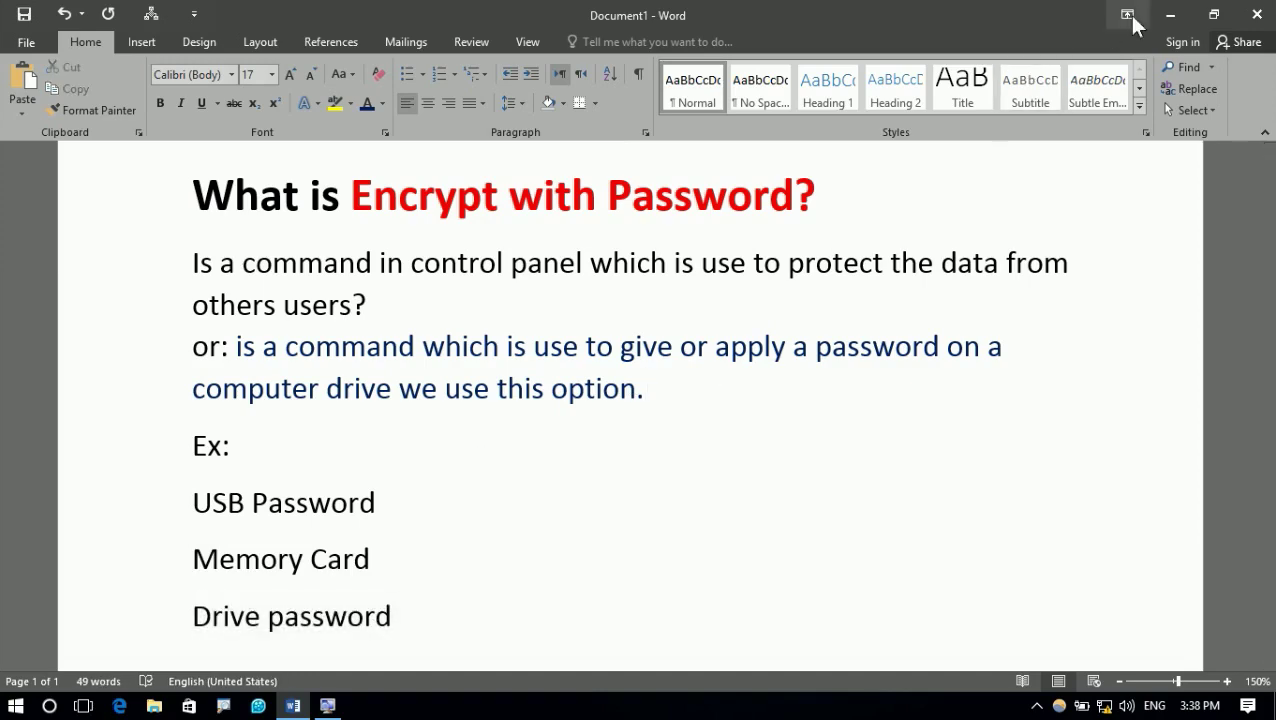
Minimize Word and open This PC from its desktop shortcut
left_click(1170, 15)
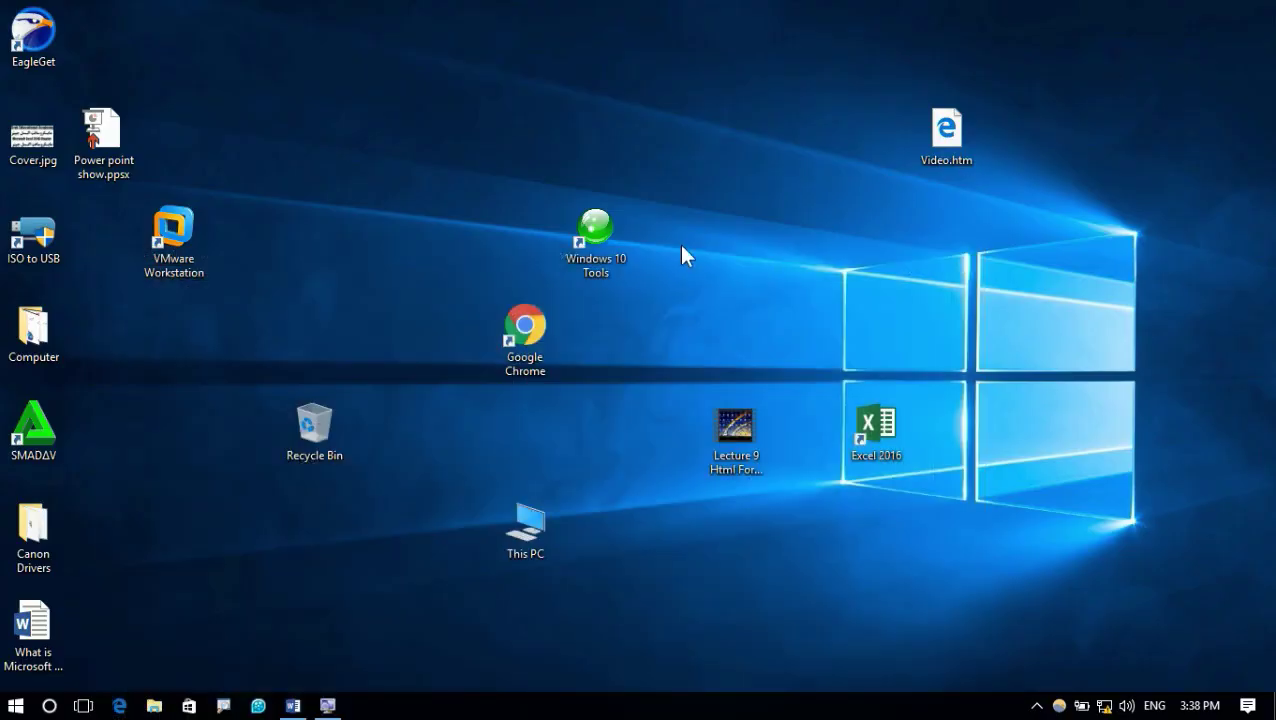
left_click_drag(527, 522, 592, 632)
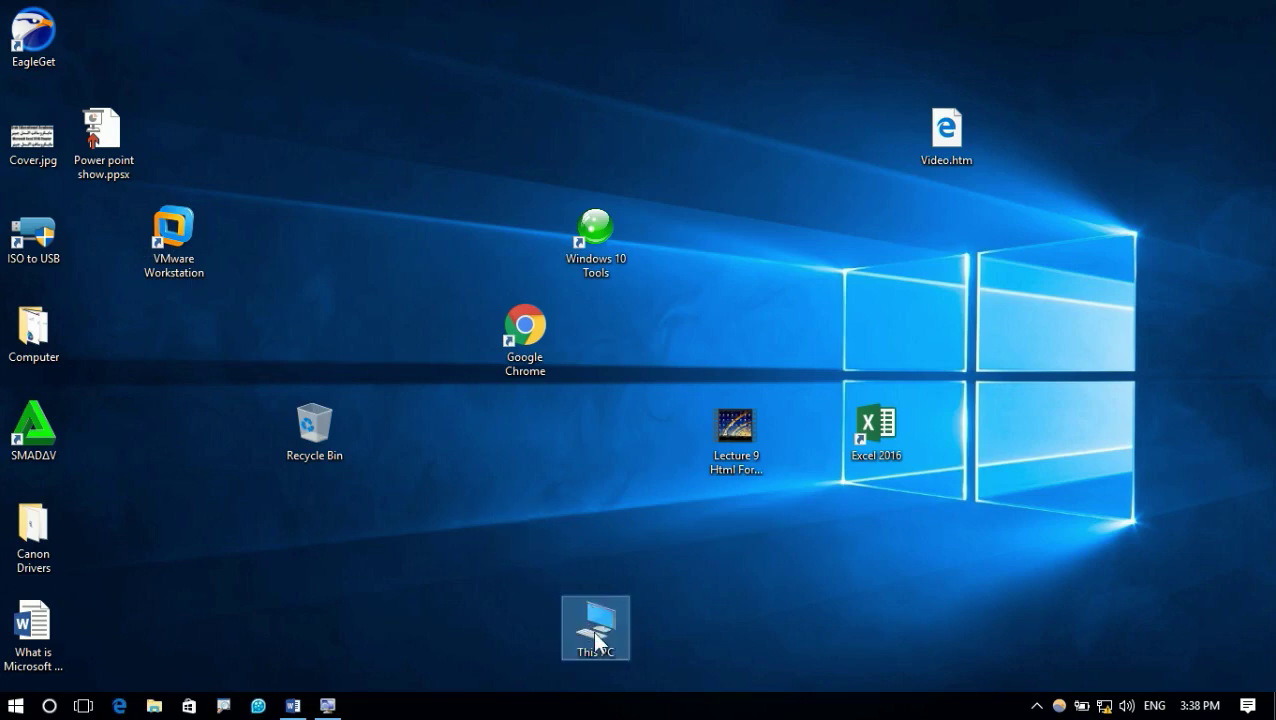
right_click(590, 638)
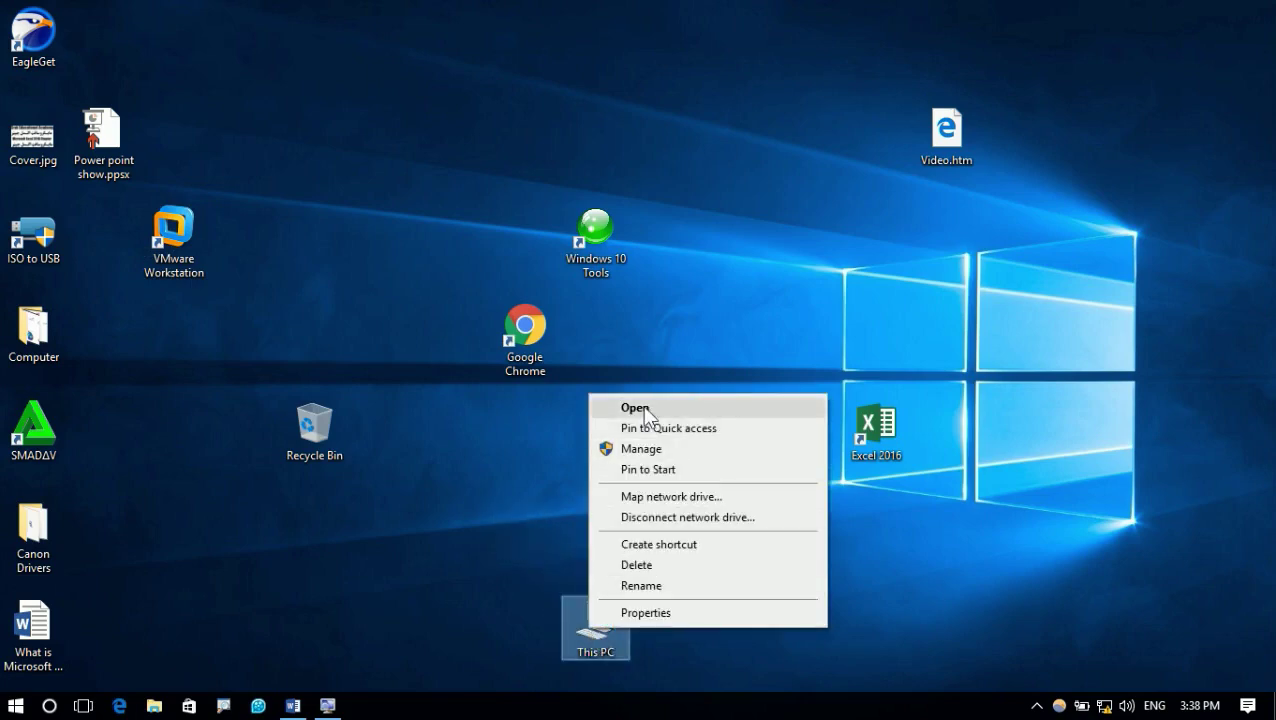
left_click(645, 408)
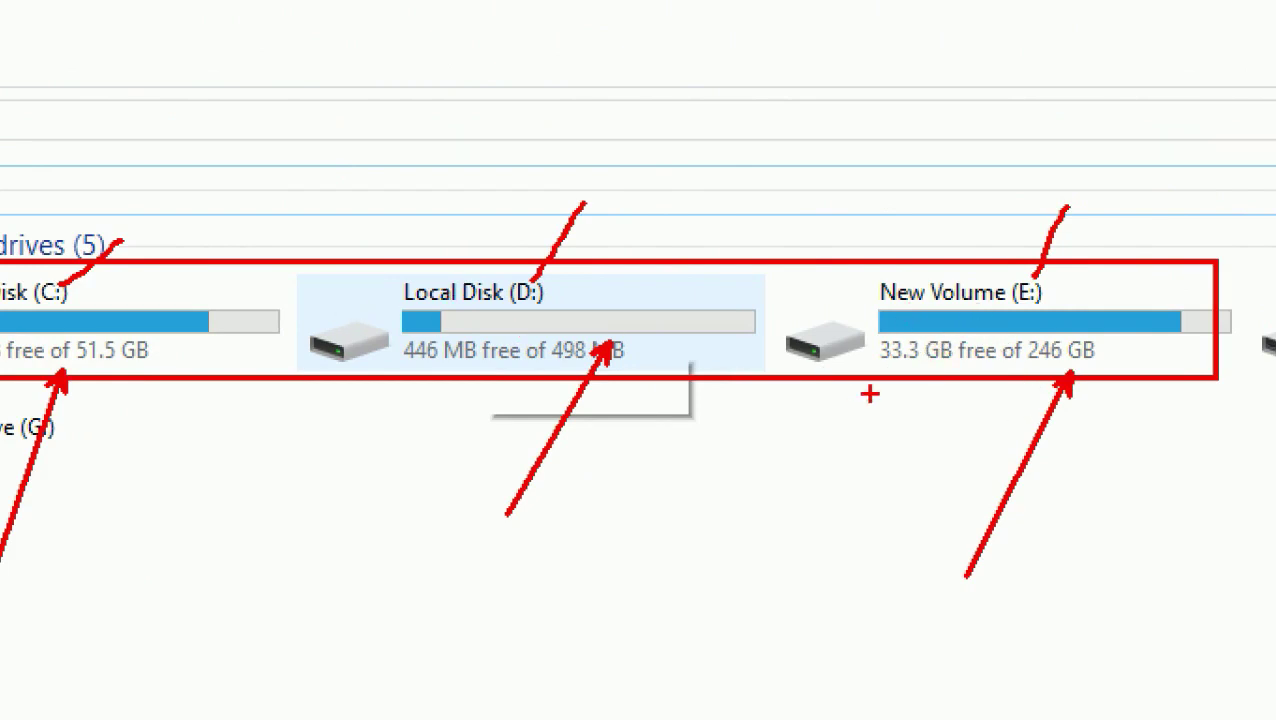
Mark the E:, D: and C: drives and the Devices and drives group in red
left_click_drag(1022, 376, 968, 480)
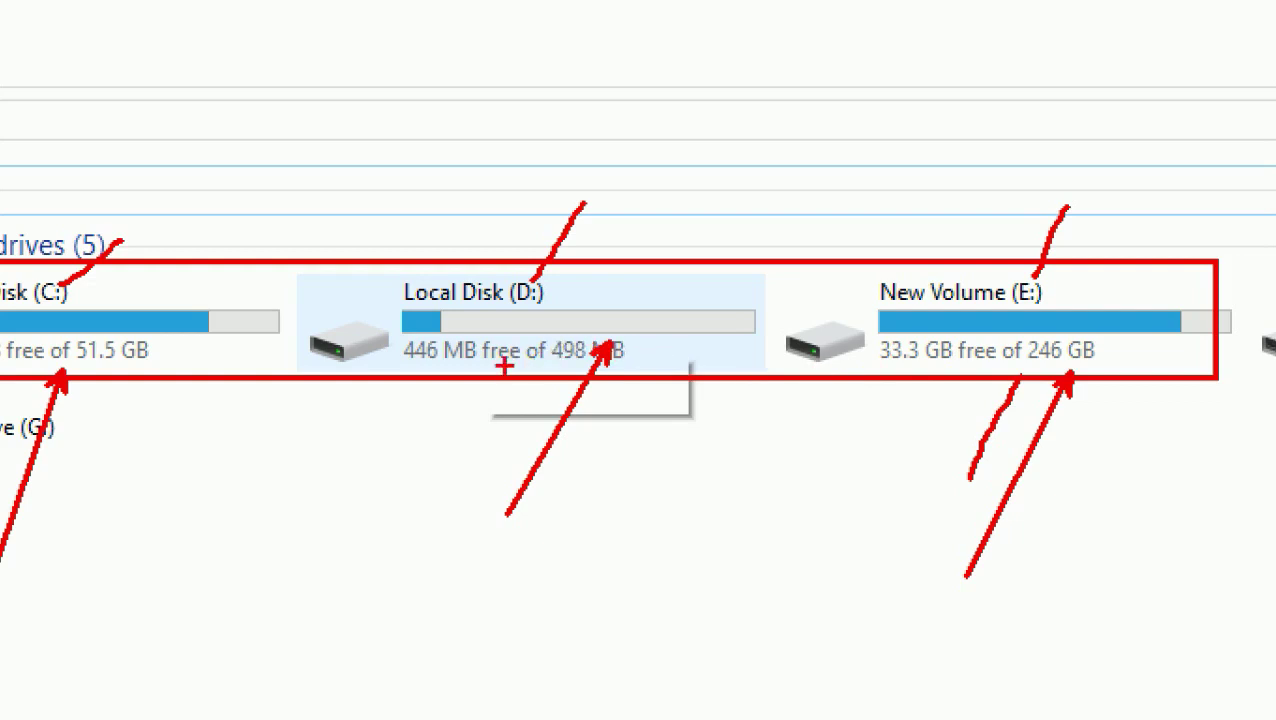
left_click_drag(444, 362, 406, 442)
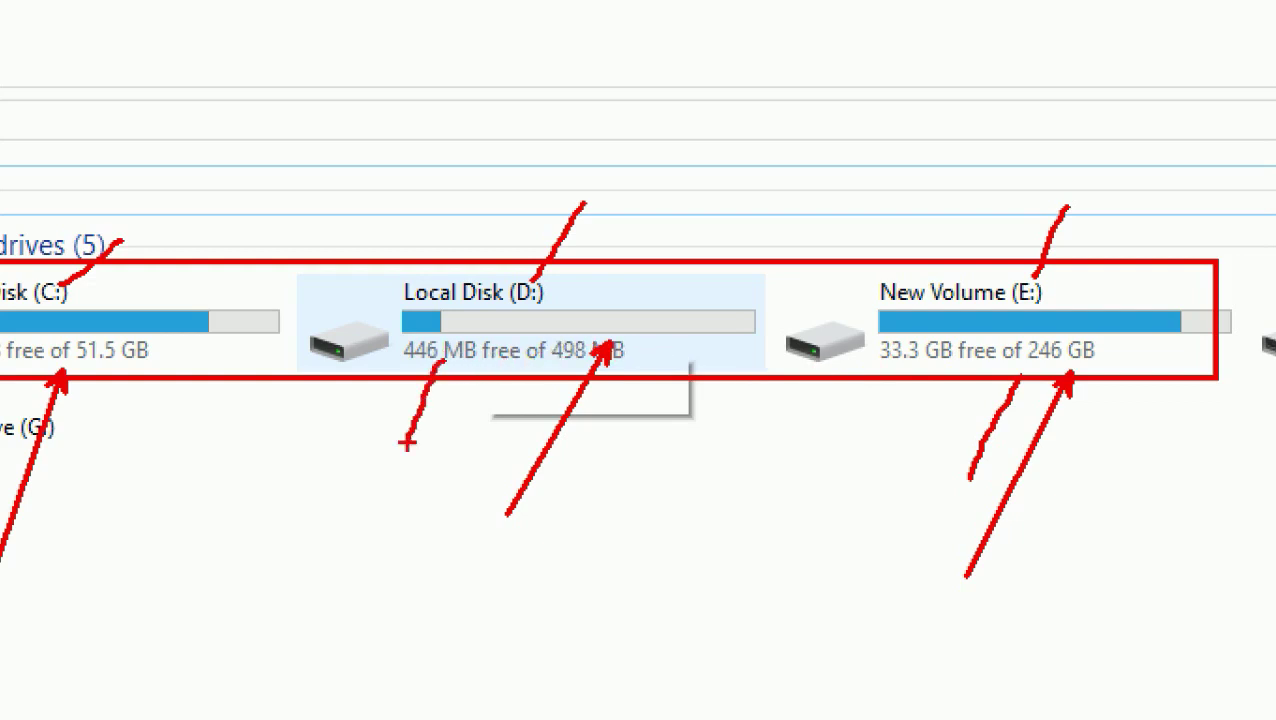
left_click_drag(348, 263, 348, 378)
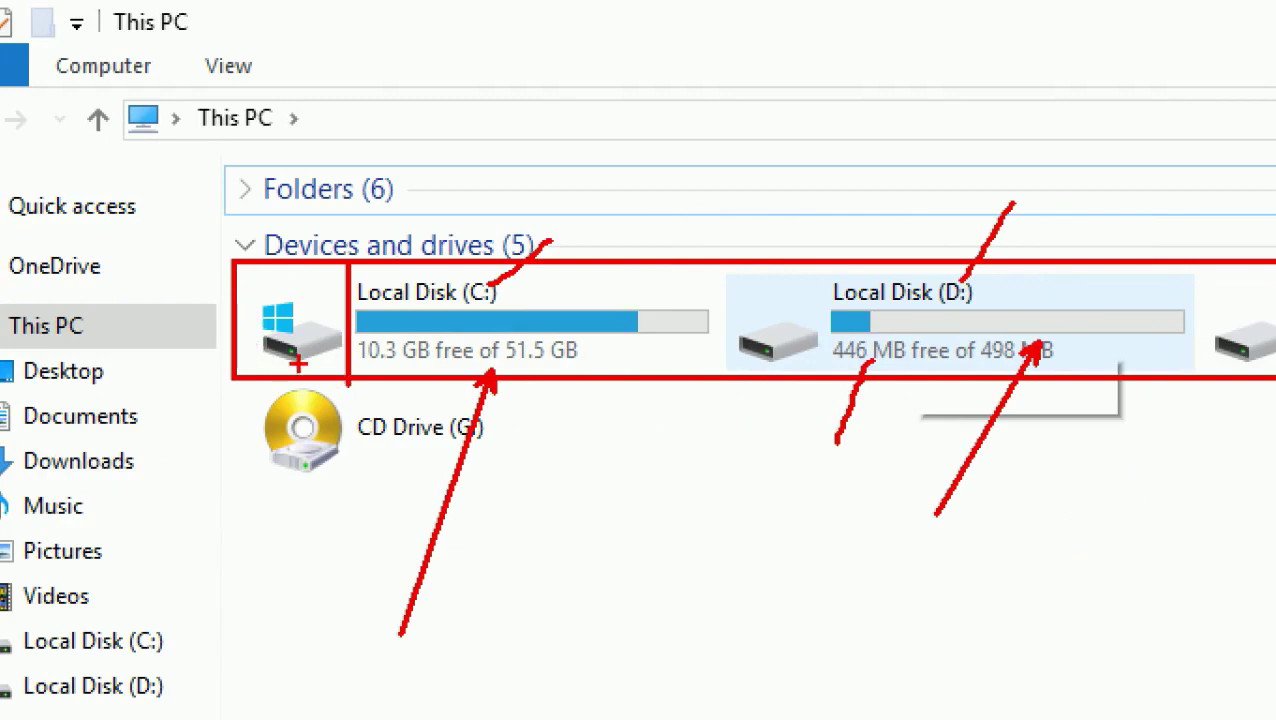
left_click_drag(512, 62, 424, 252)
left_click_drag(390, 90, 550, 245)
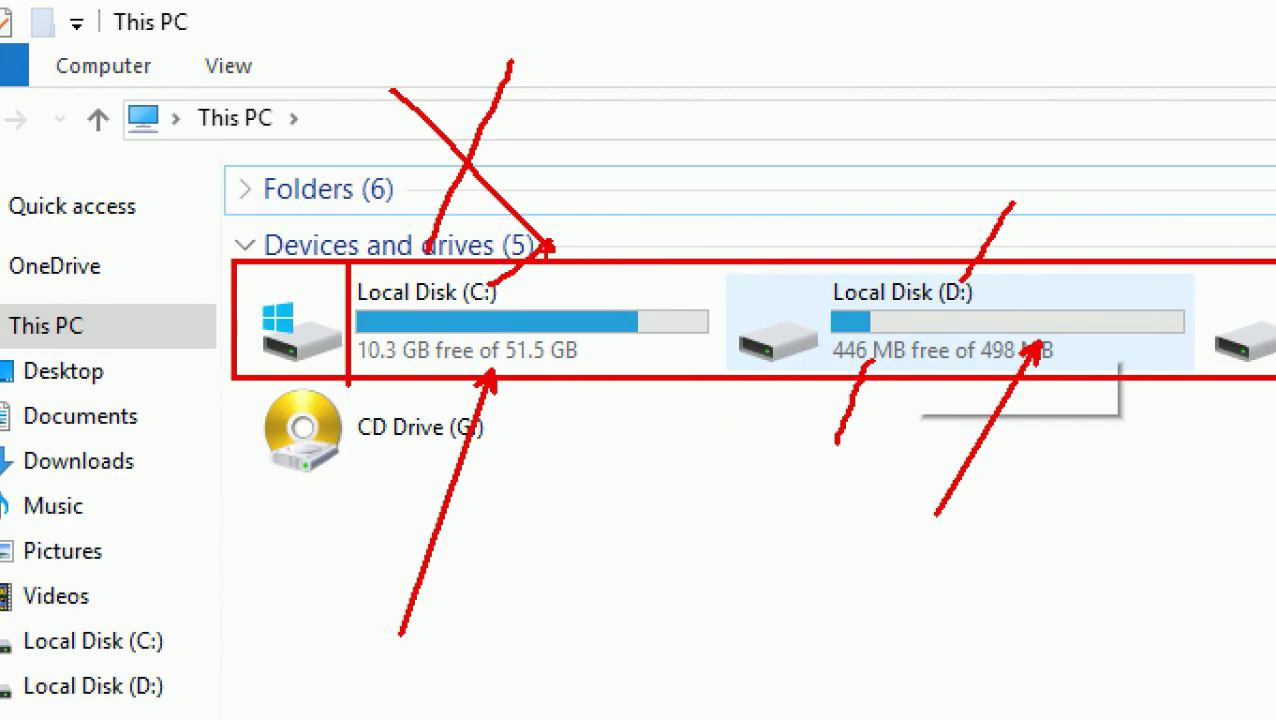
mouse_move(290, 272)
left_mouse_down()
mouse_move(270, 362)
mouse_move(286, 270)
left_mouse_up()
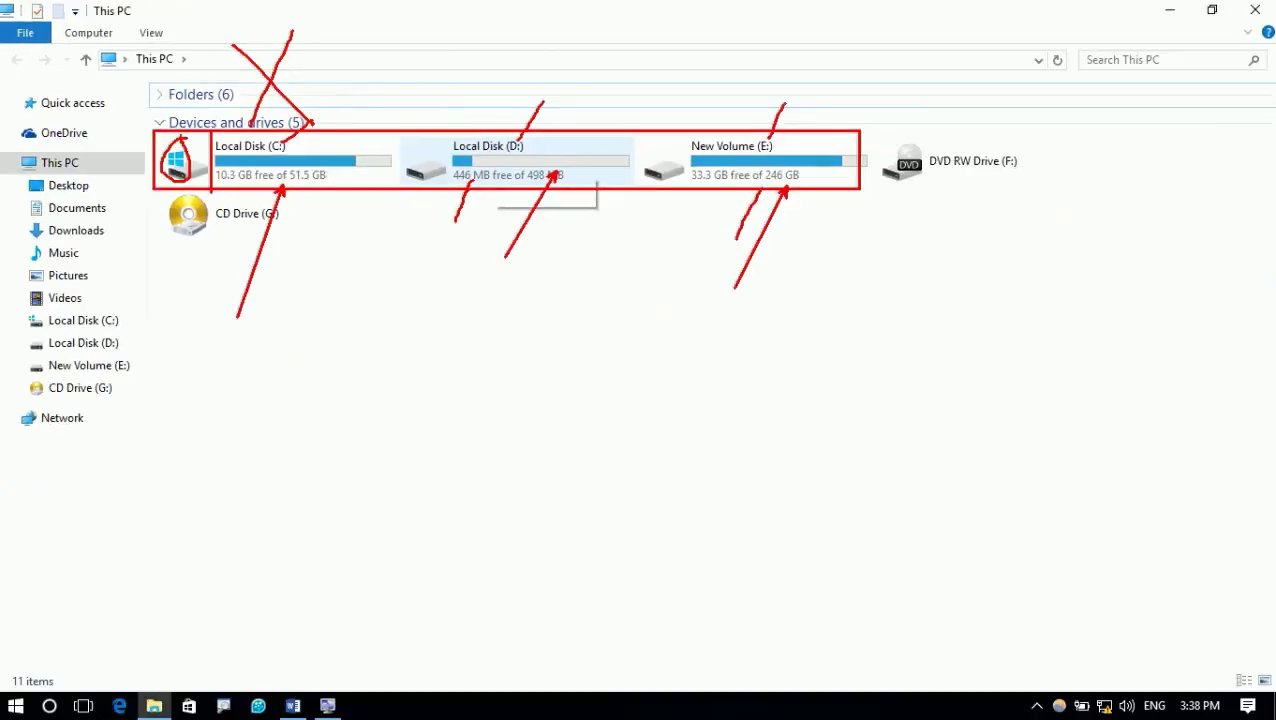
Below Drive password, type 'Note: without C drive you can protect any drive.'
key("Escape")
key("alt+Tab")
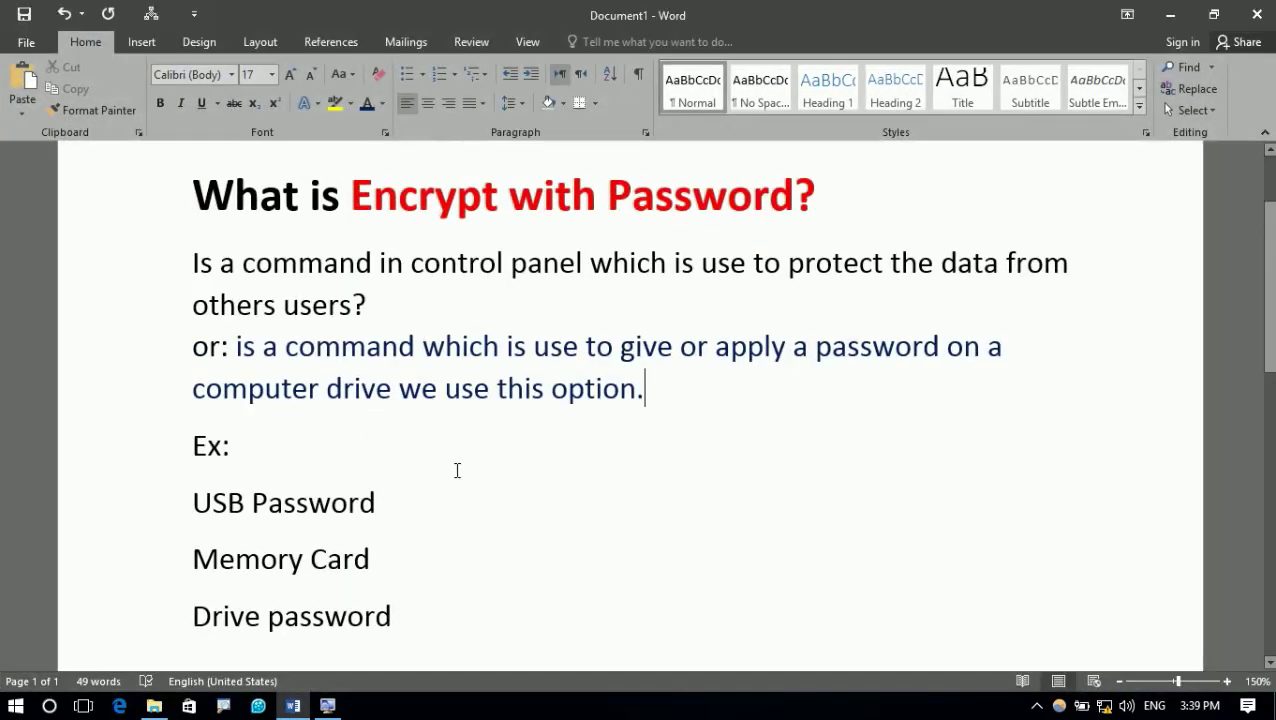
scroll(456, 470, "down", 3)
left_click(383, 471)
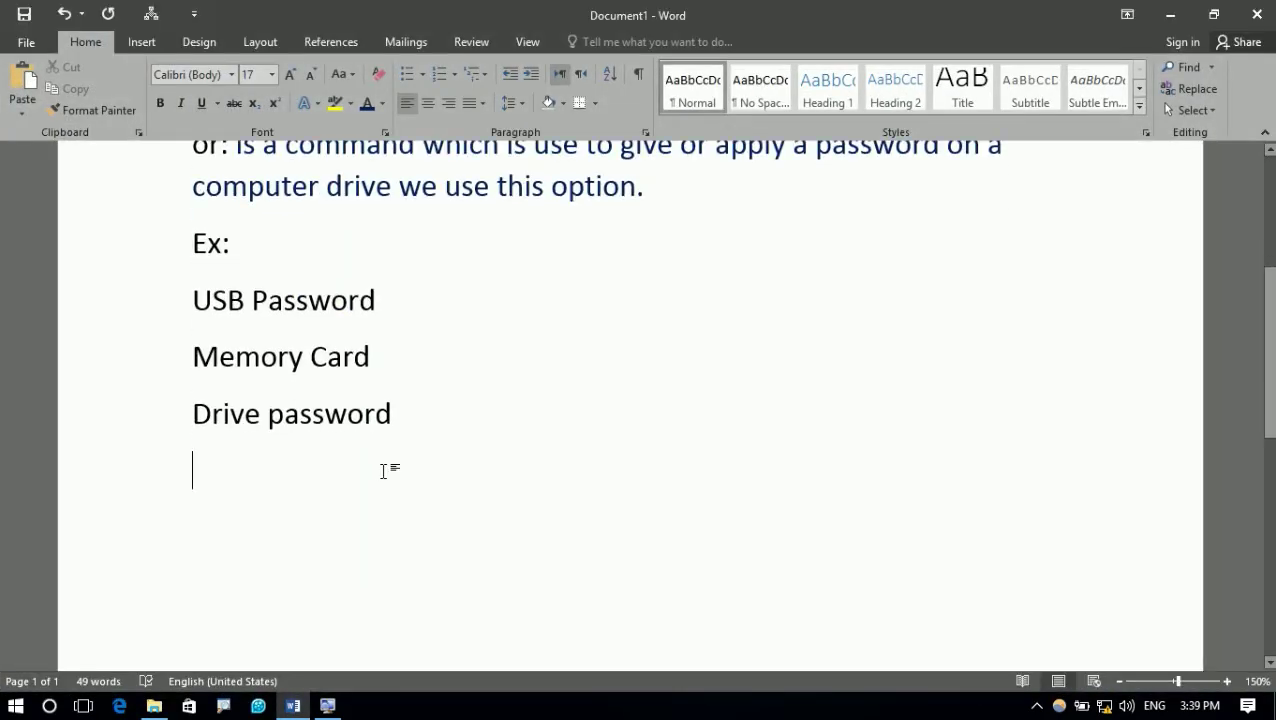
type("Note:w")
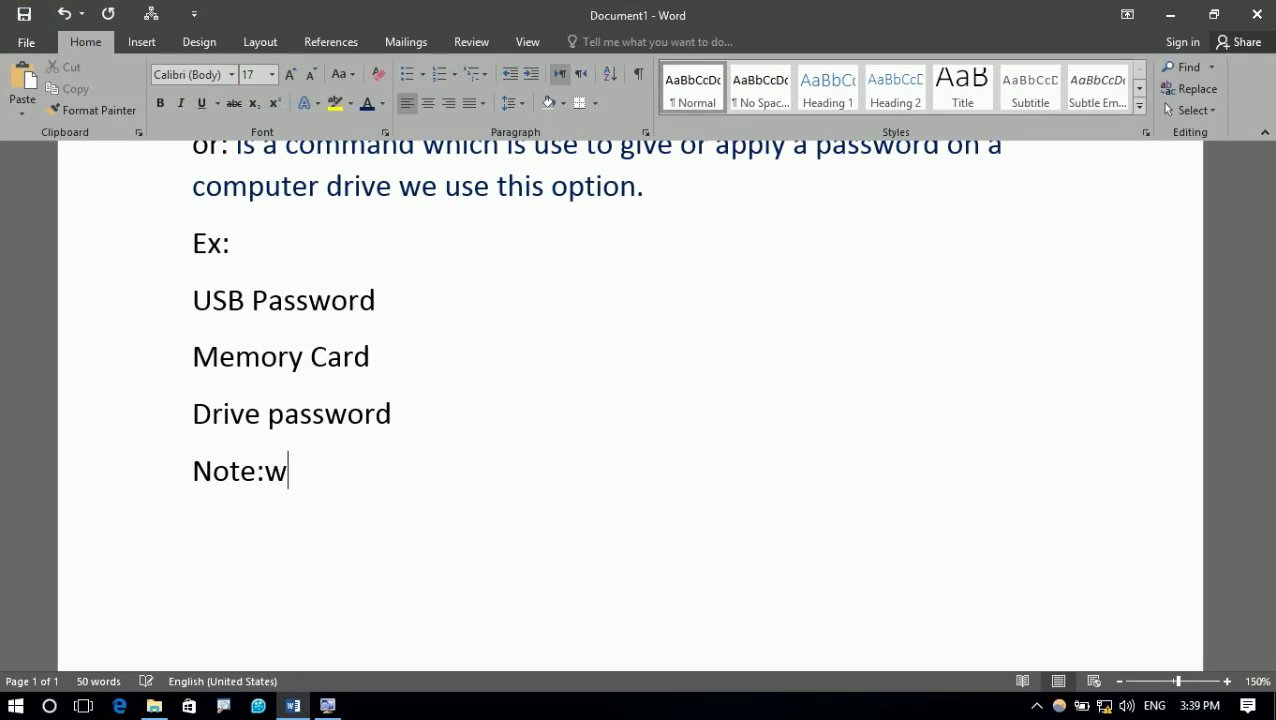
key("BackSpace")
type("with out")
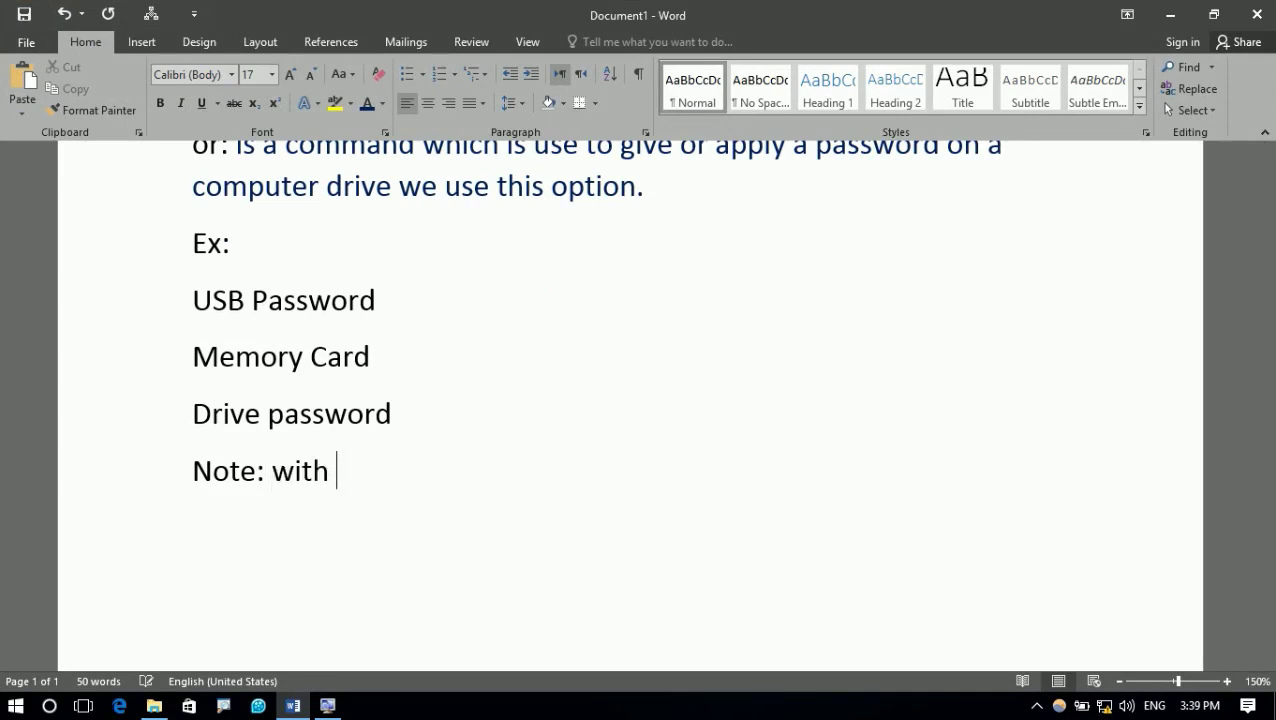
key("BackSpace")
key("BackSpace")
key("BackSpace")
key("BackSpace")
type("ot")
key("BackSpace")
type("ut C De")
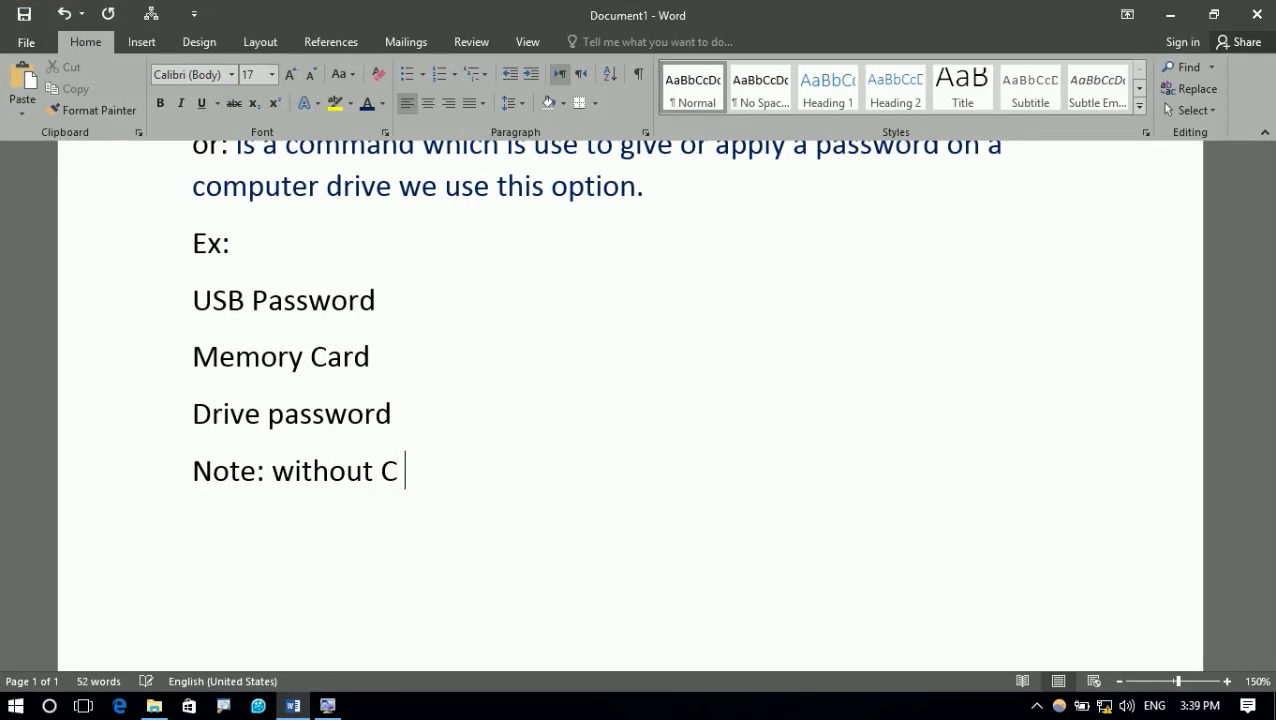
key("BackSpace")
key("BackSpace")
type("drive ")
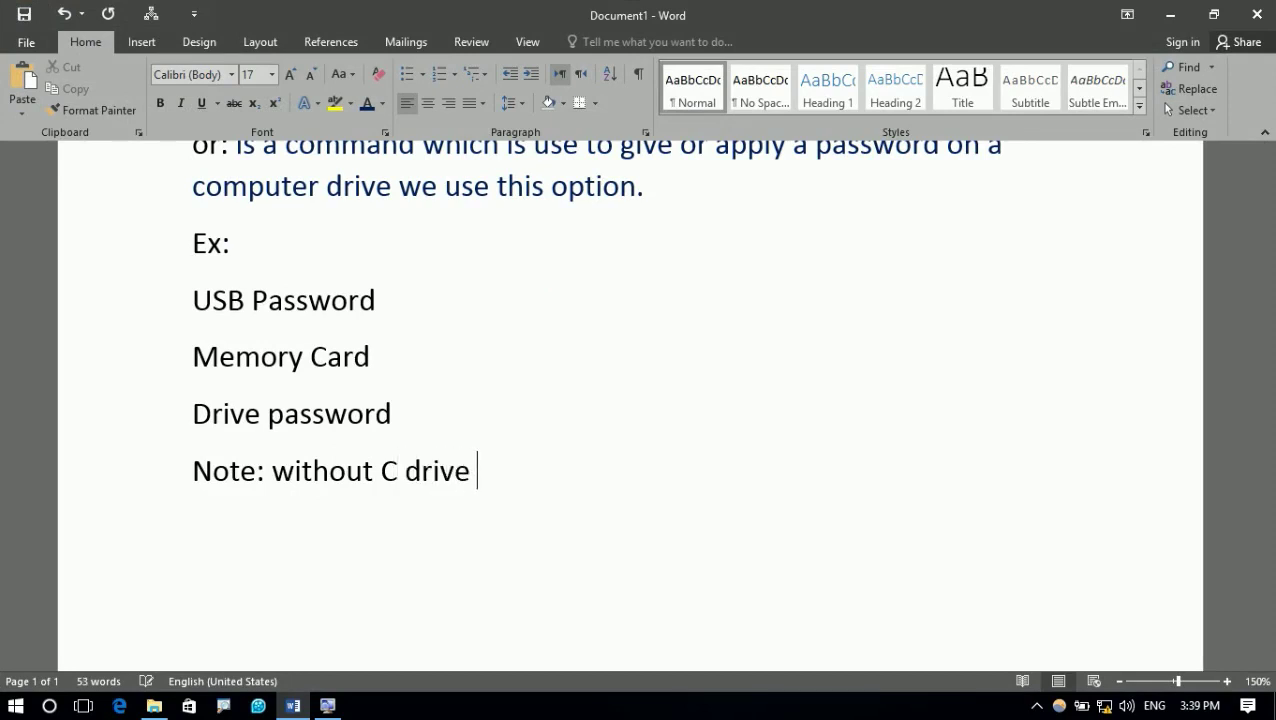
type("you can protect any drive")
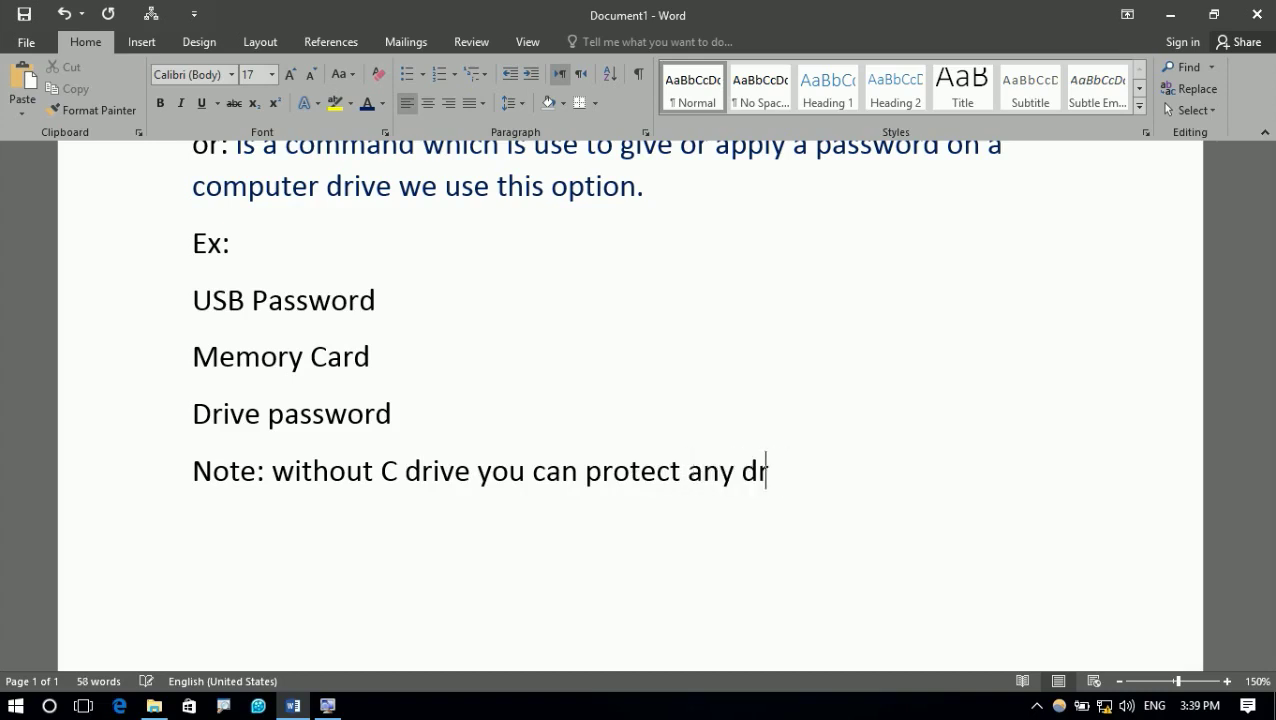
type(".")
key("Return")
Make the C in the note bold, 34 pt and red
left_click_drag(381, 468, 397, 470)
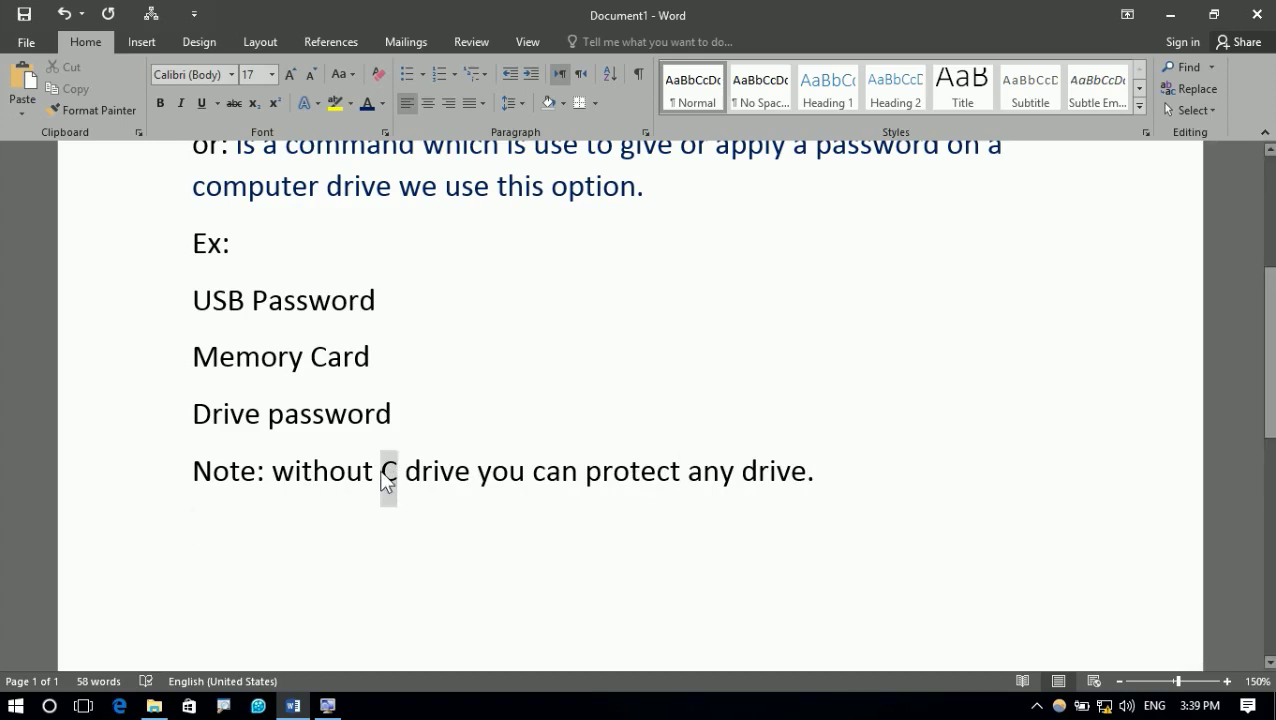
key("ctrl+b")
key("ctrl+shift+period")
key("ctrl+shift+period")
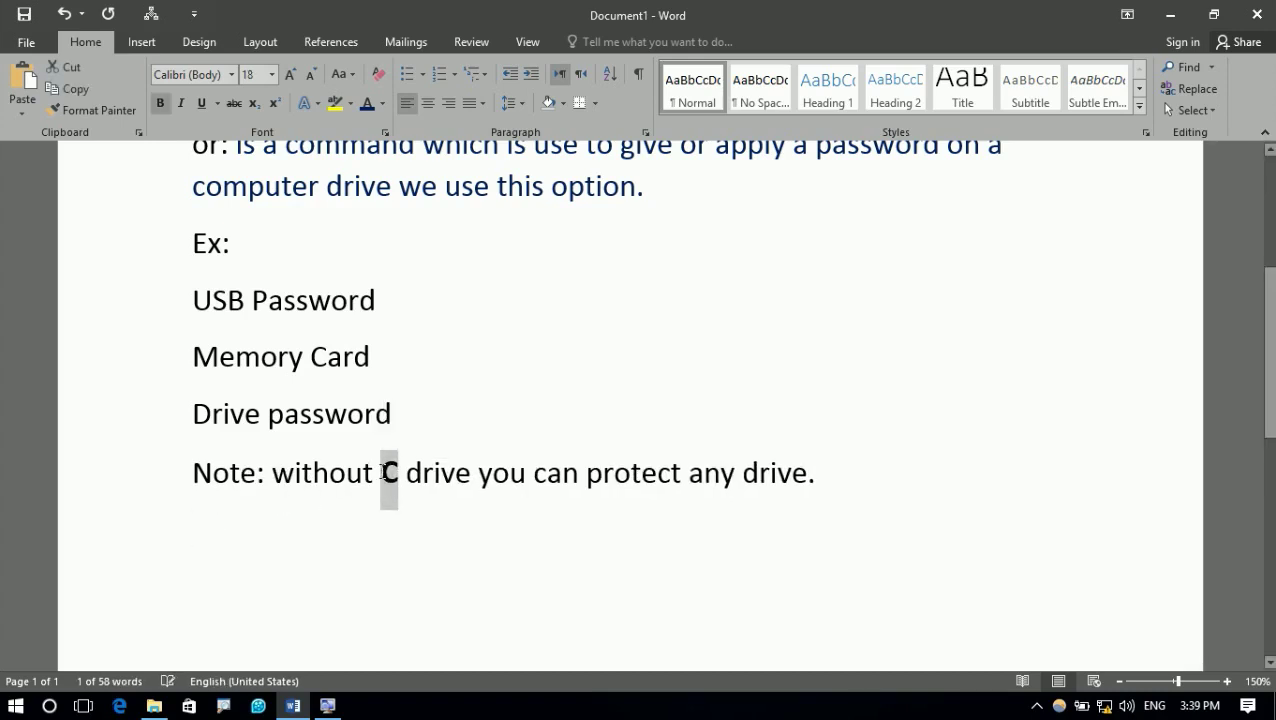
key("ctrl+bracketright")
key("ctrl+bracketright")
key("ctrl+bracketright")
key("ctrl+bracketright")
key("ctrl+bracketright")
key("ctrl+bracketright")
key("ctrl+bracketright")
key("ctrl+bracketright")
key("ctrl+bracketright")
key("ctrl+bracketright")
key("ctrl+bracketright")
key("ctrl+bracketright")
key("ctrl+bracketright")
key("ctrl+bracketright")
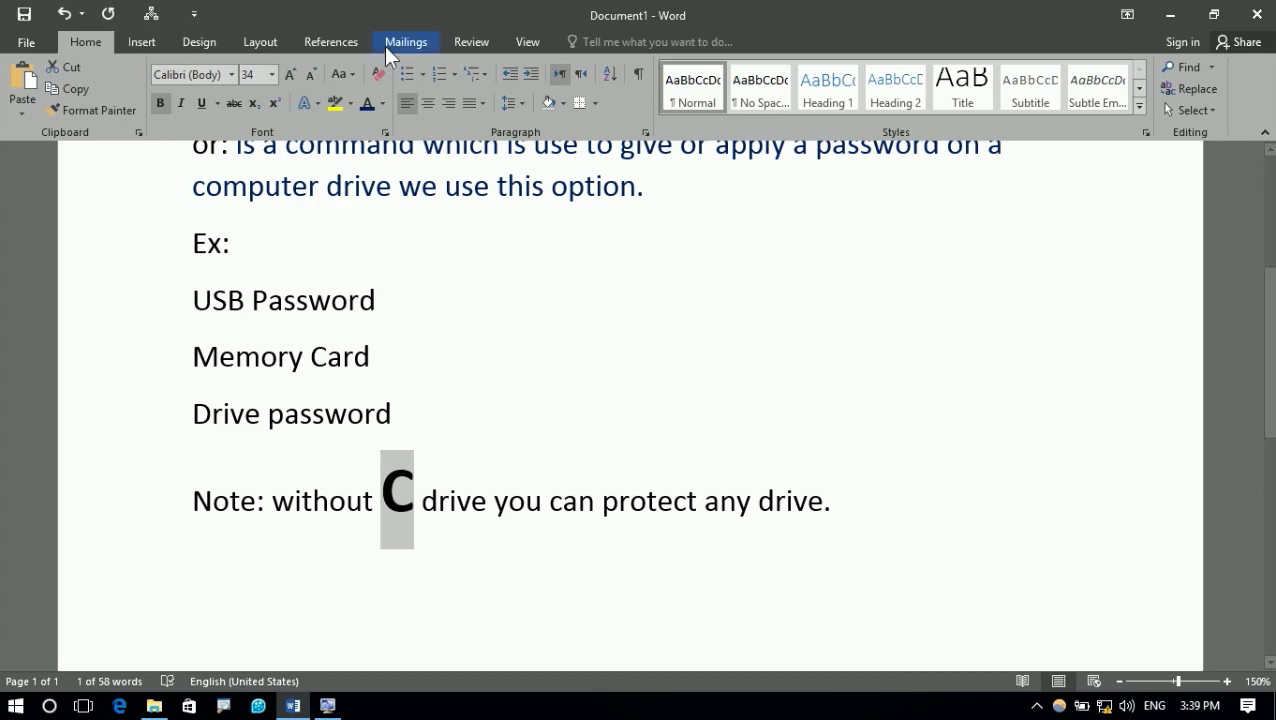
left_click(382, 103)
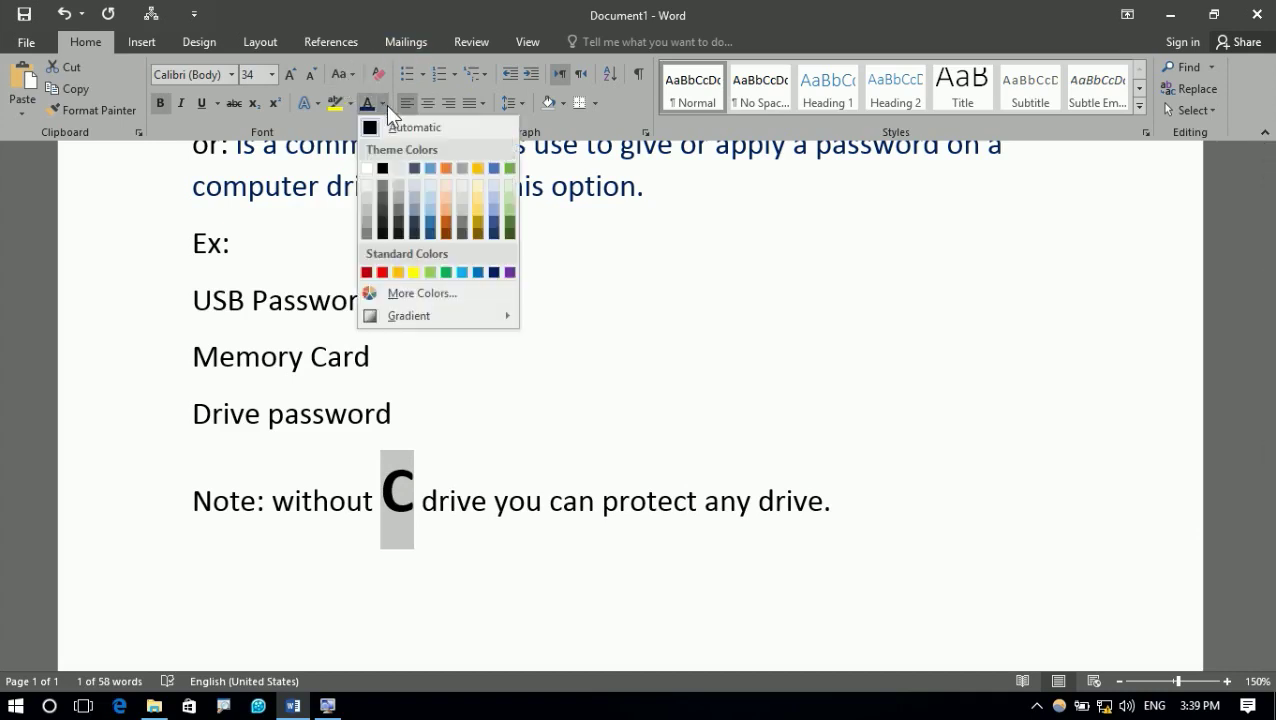
left_click(383, 271)
Add a 'Windows' line under the note and start a new line after it
left_click(345, 561)
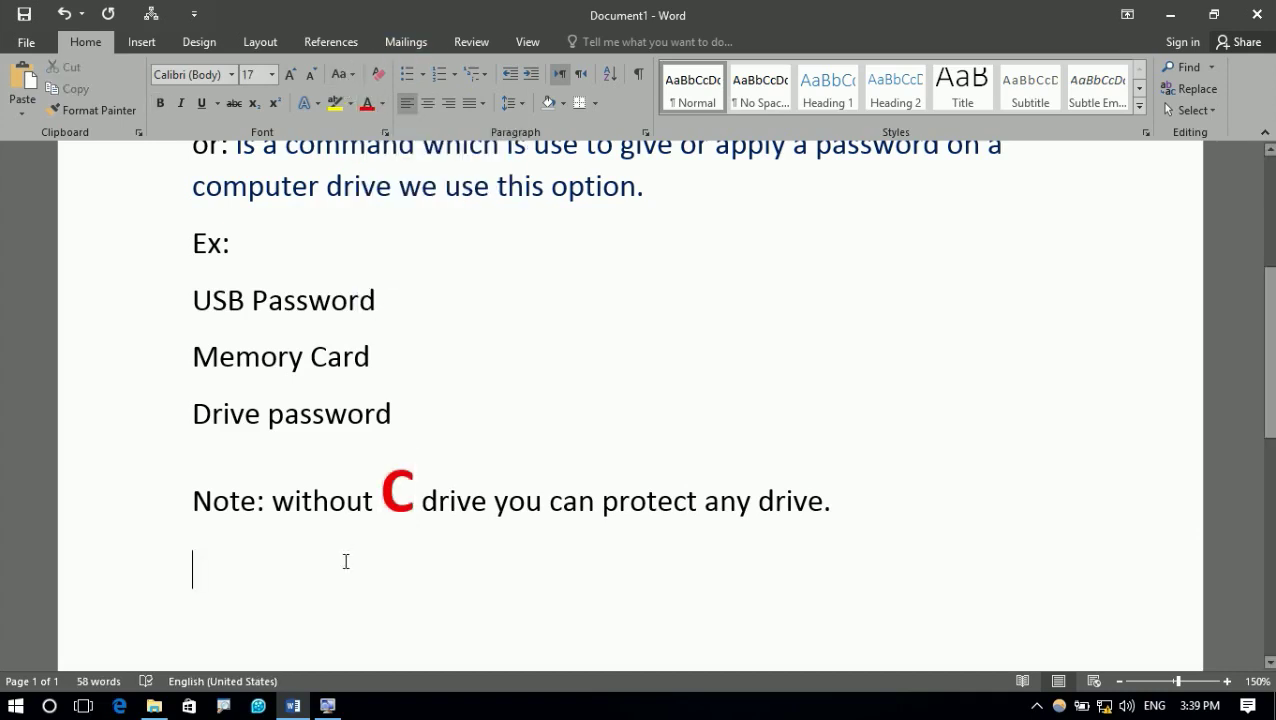
type("Windows")
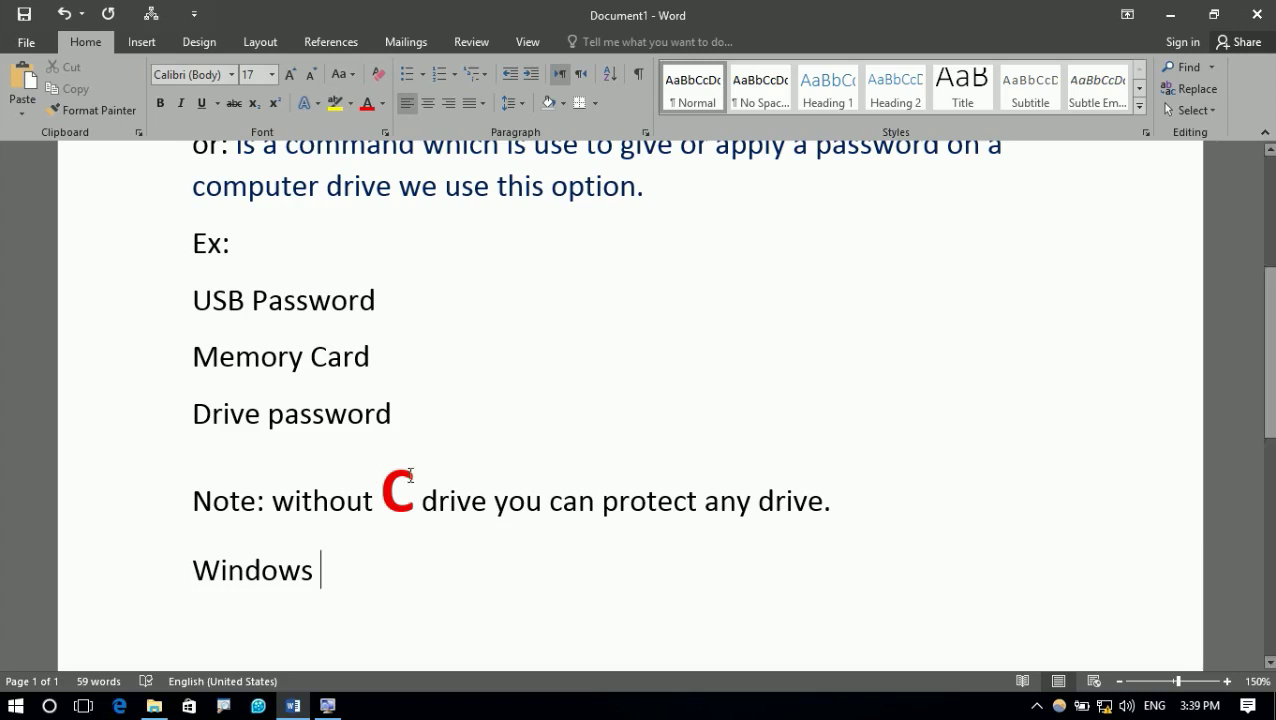
left_click_drag(413, 475, 381, 480)
left_click(297, 604)
left_click(408, 573)
key("Return")
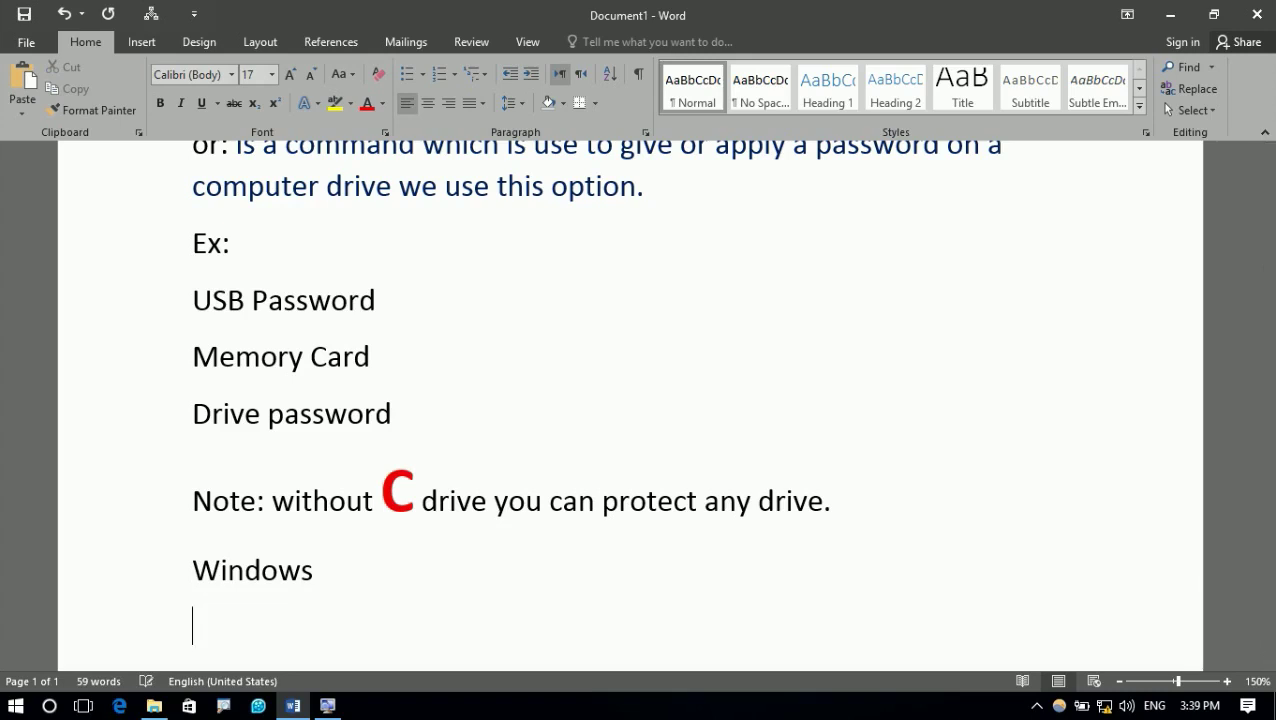
key("super+e")
Select the E: and D: drives, then close the This PC window
left_click(731, 144)
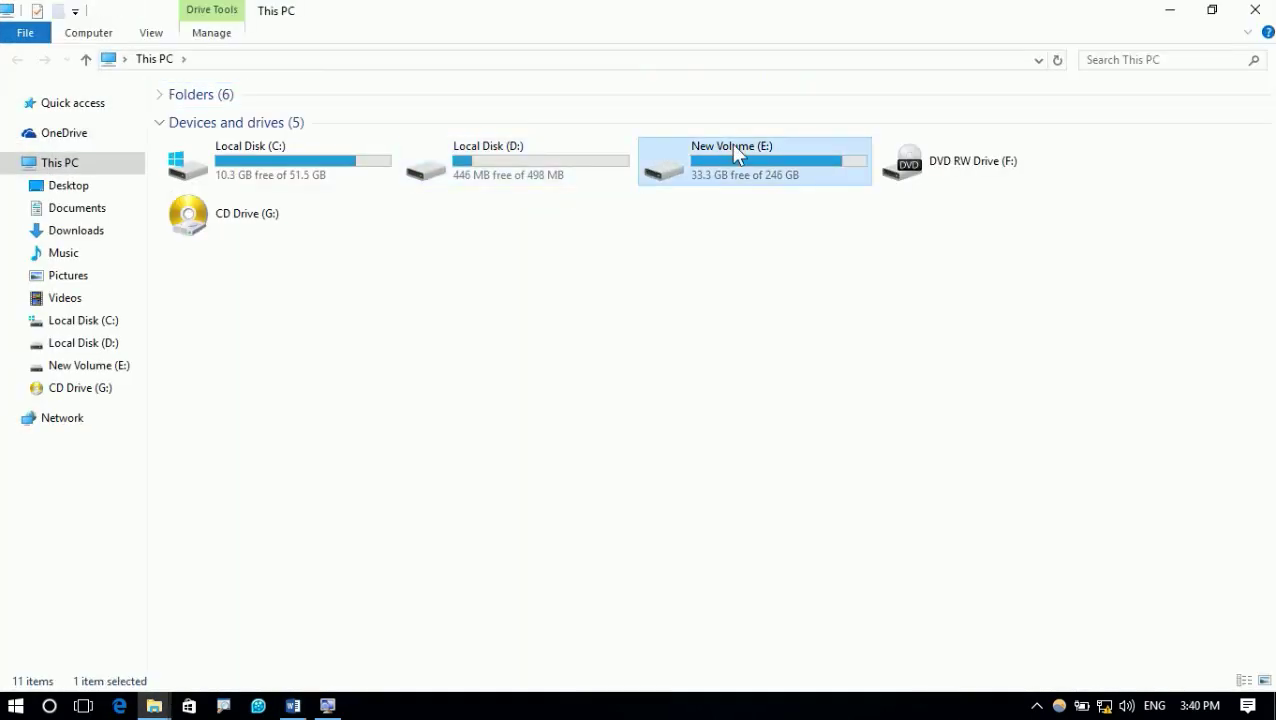
left_click(528, 174)
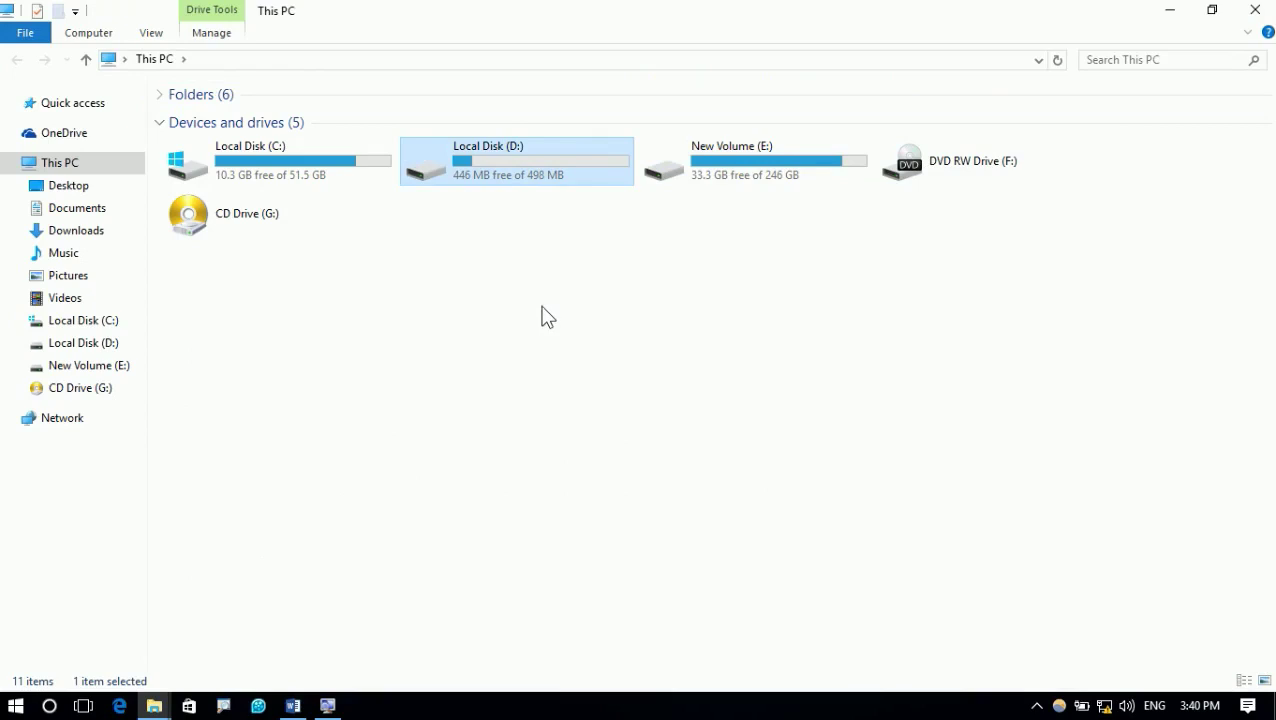
left_click(1255, 10)
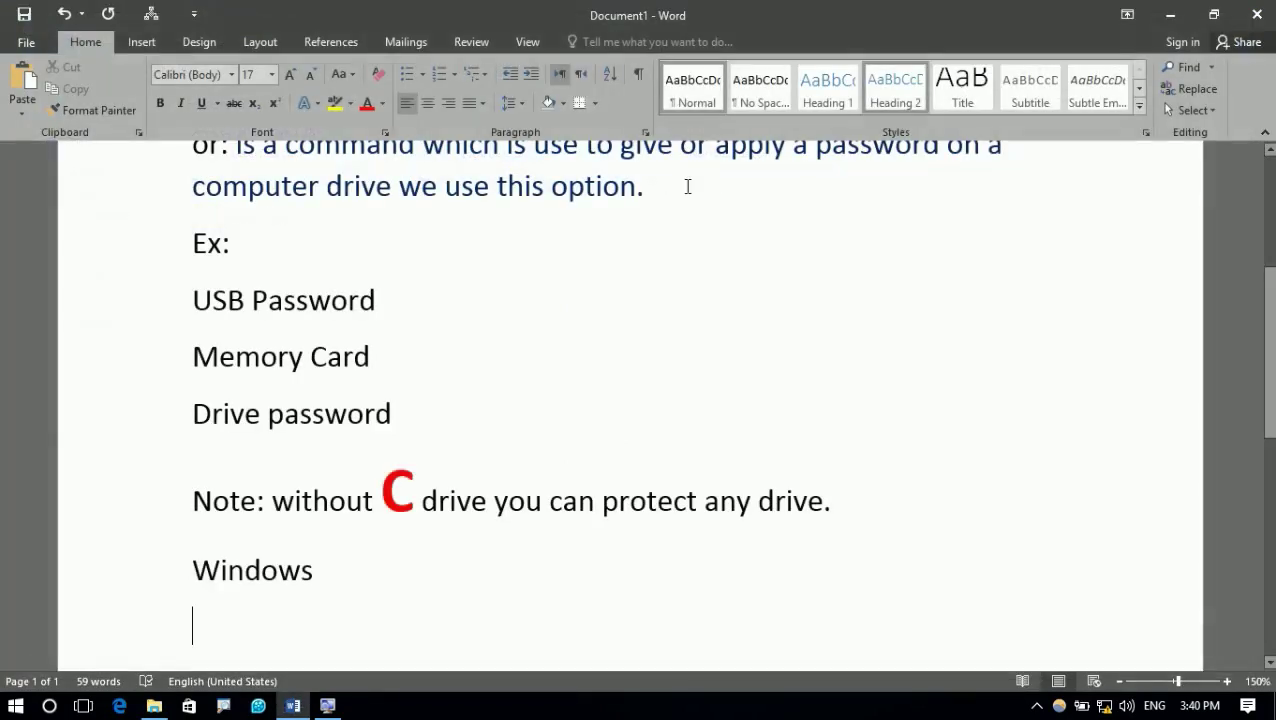
Add a double border under Windows with a row of '=' and type 'USB Password?' below it
type("==========")
key("Return")
scroll(519, 497, "down", 1)
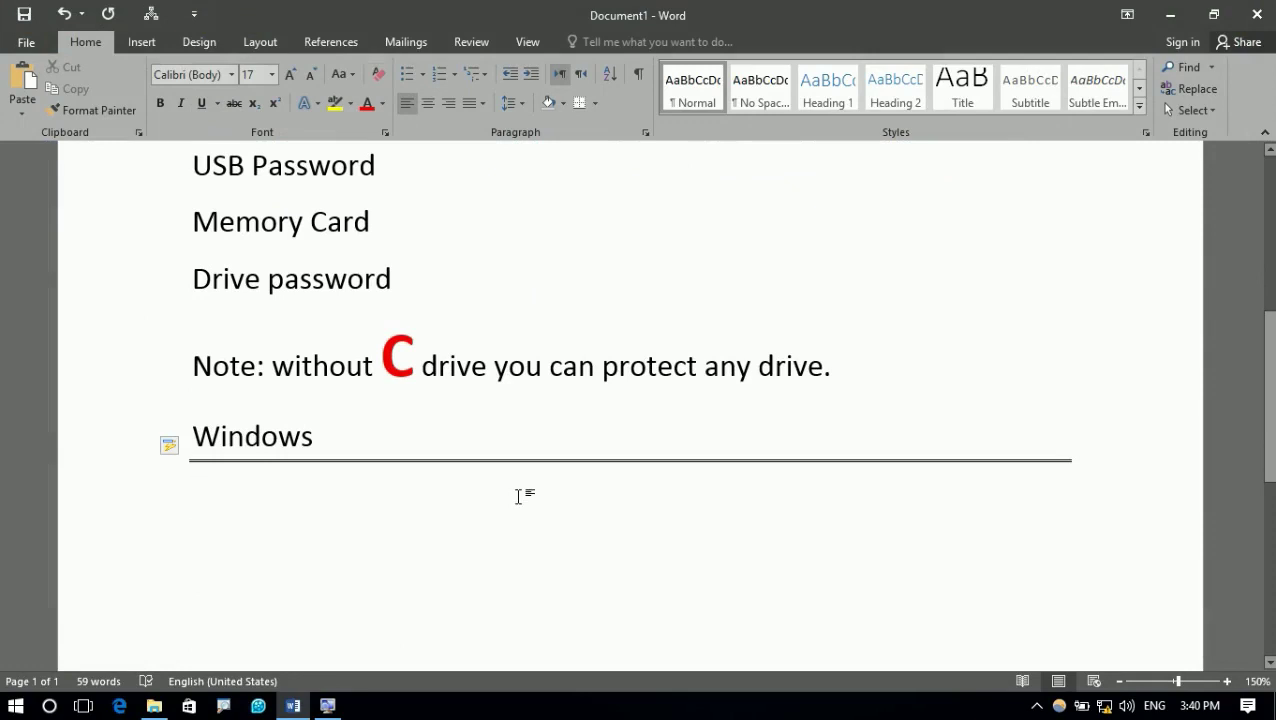
type("USB P")
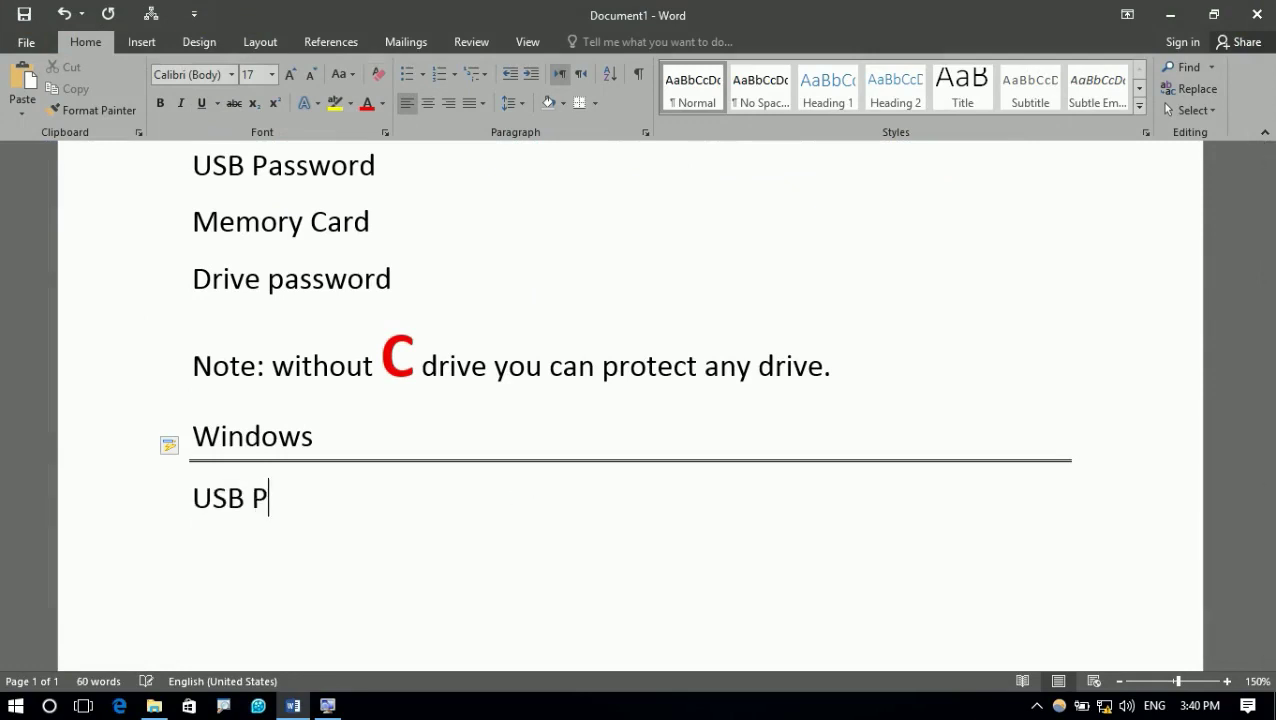
type("assword")
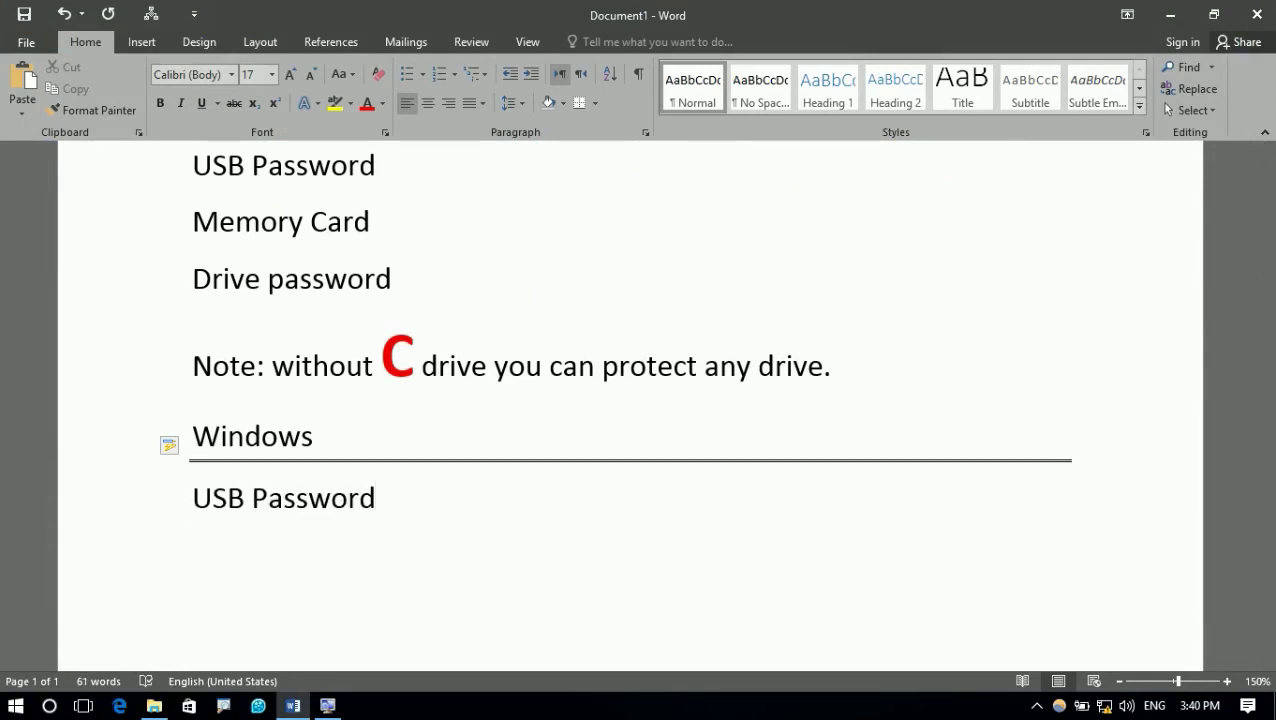
type("?")
key("Return")
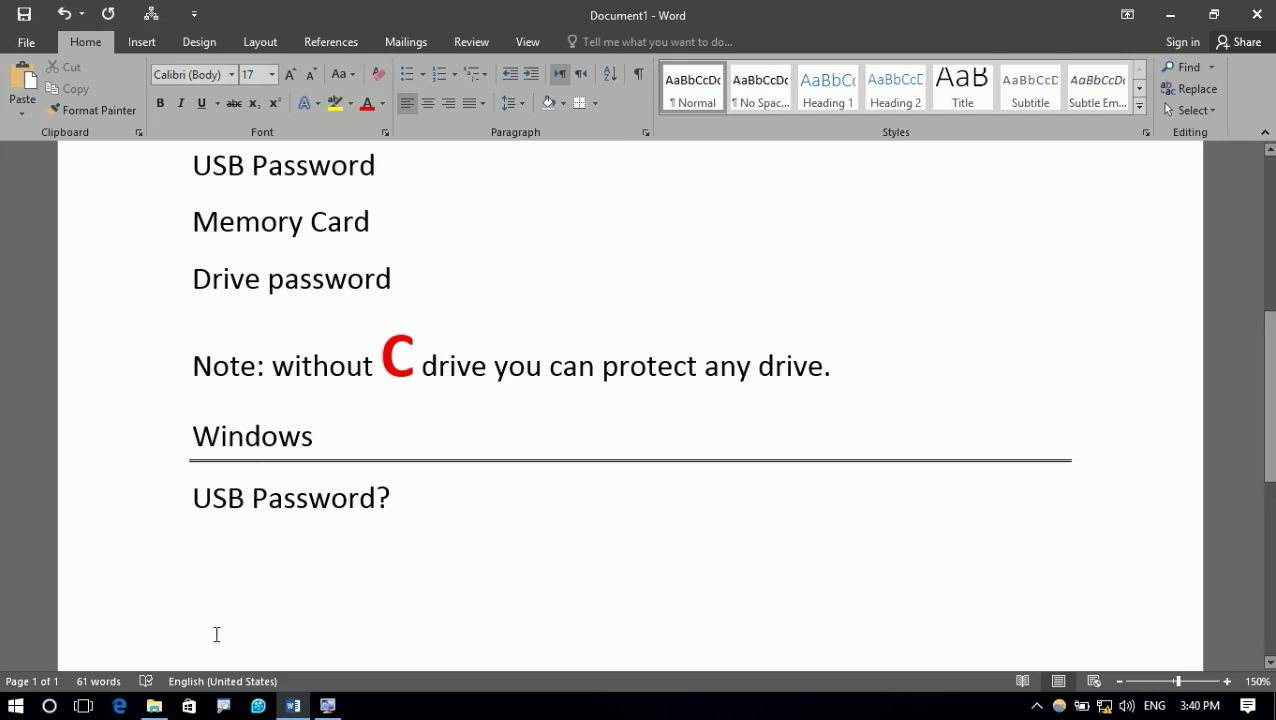
left_click(154, 705)
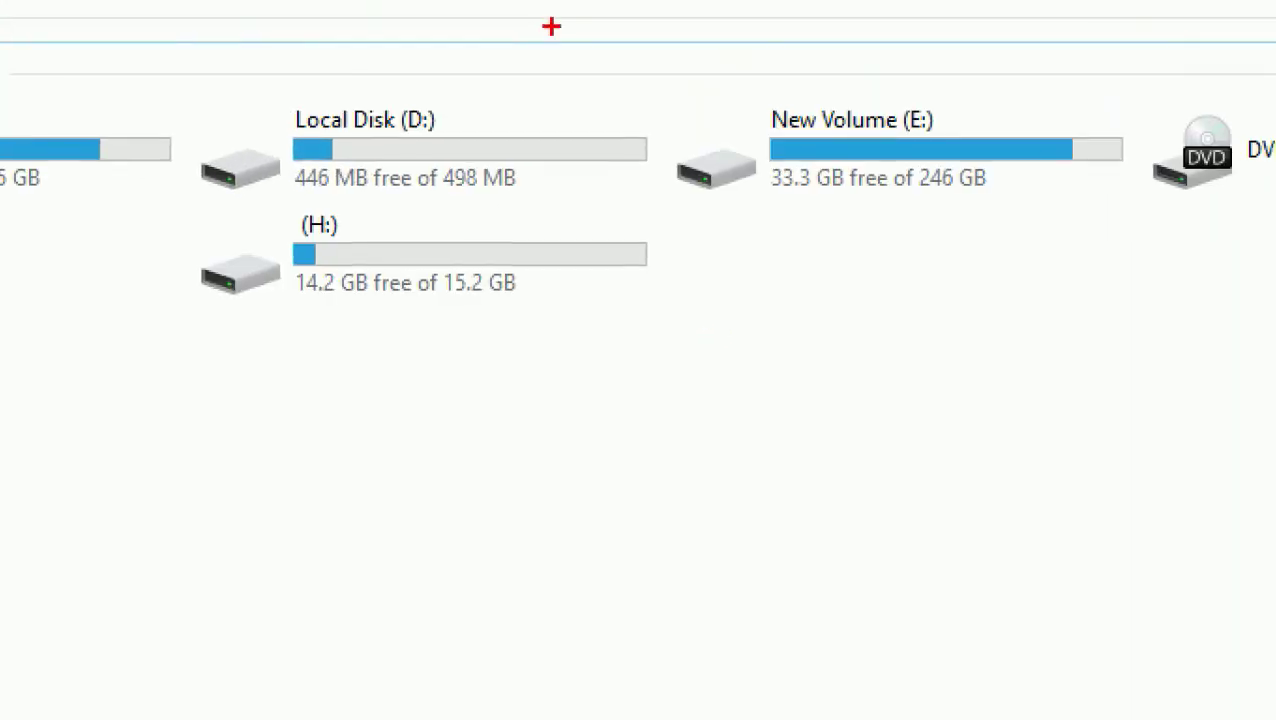
Point out drive H:, open it to view its files, and go back to the drive list
mouse_move(165, 196)
left_mouse_down()
mouse_move(513, 310)
mouse_move(697, 311)
left_mouse_up()
left_click_drag(465, 171, 337, 226)
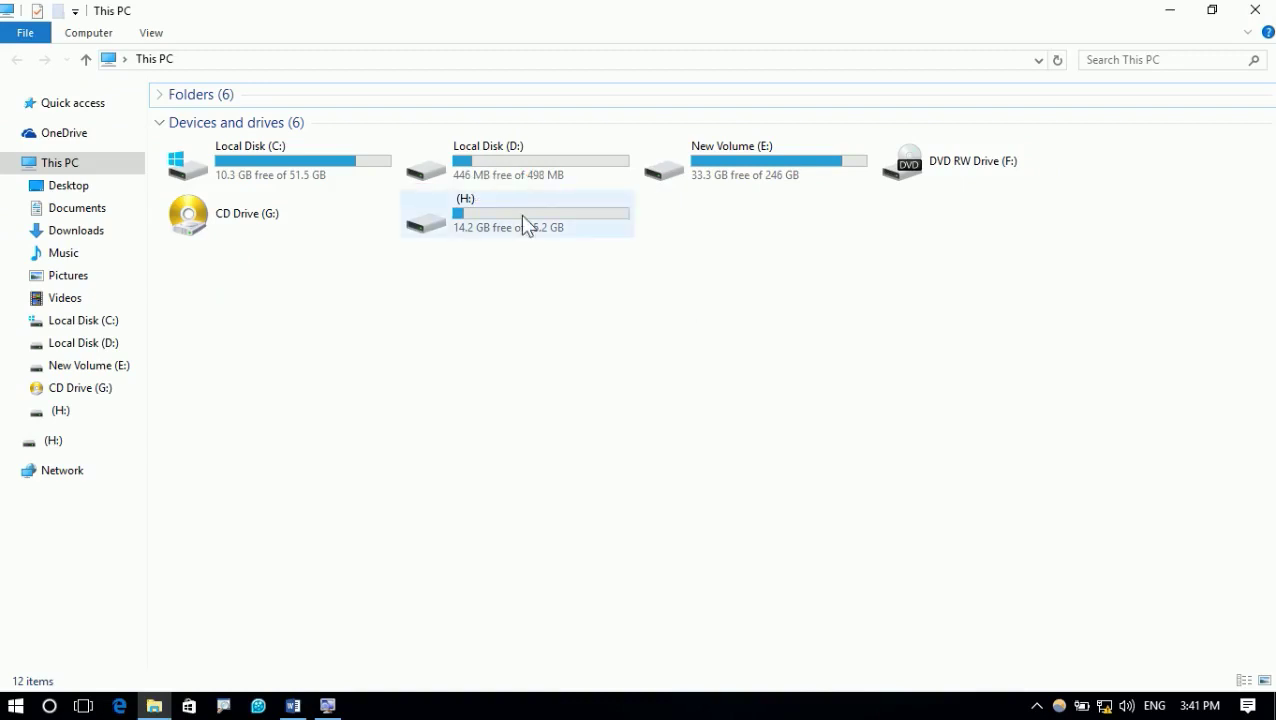
right_click(522, 216)
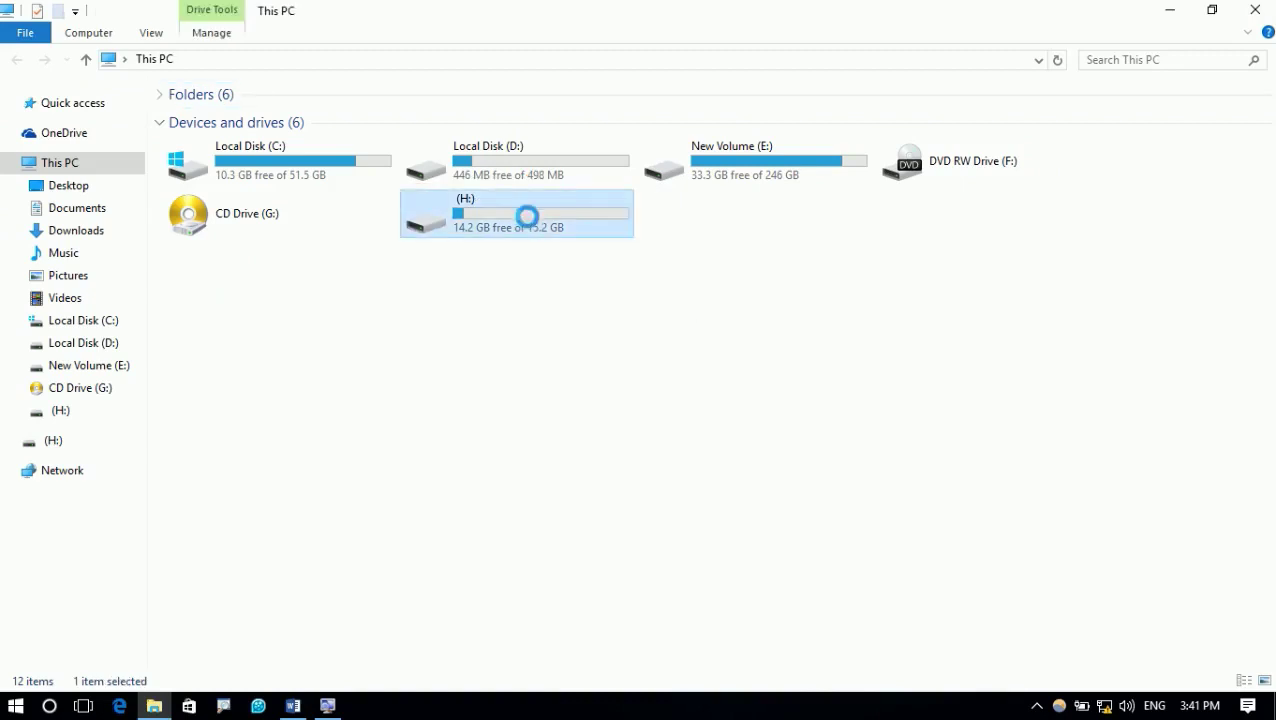
left_click(558, 192)
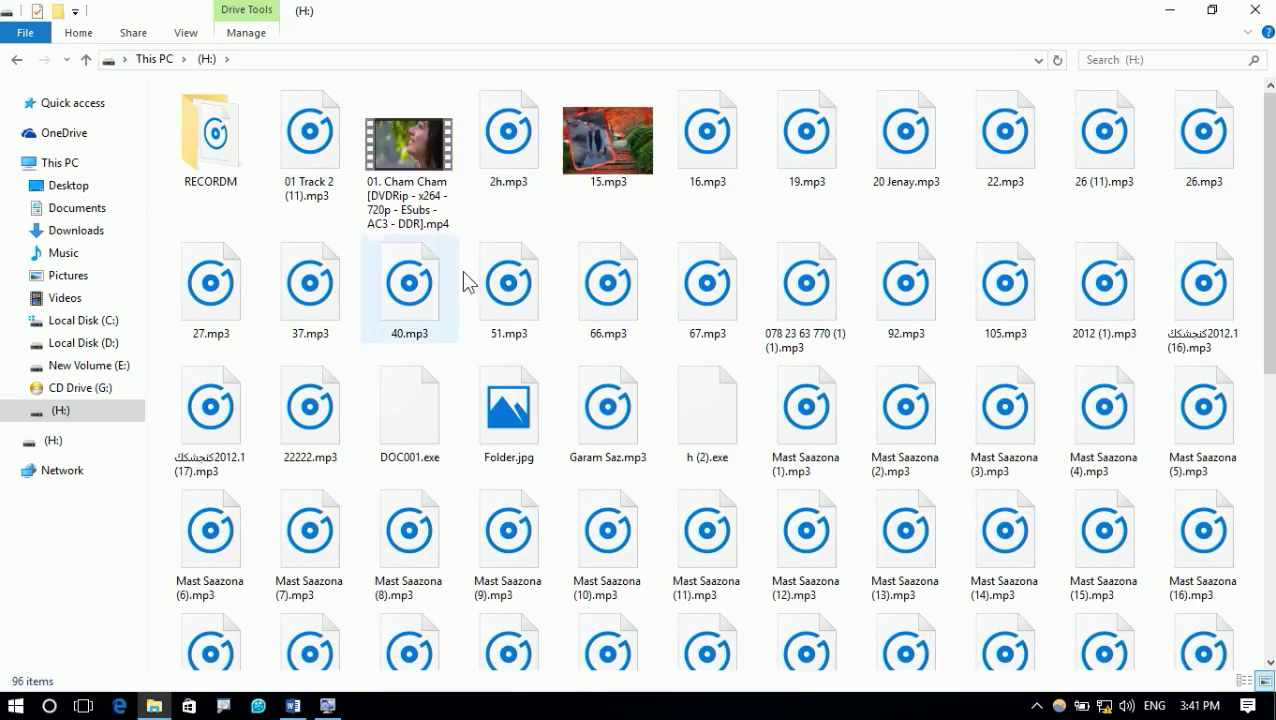
left_click(16, 61)
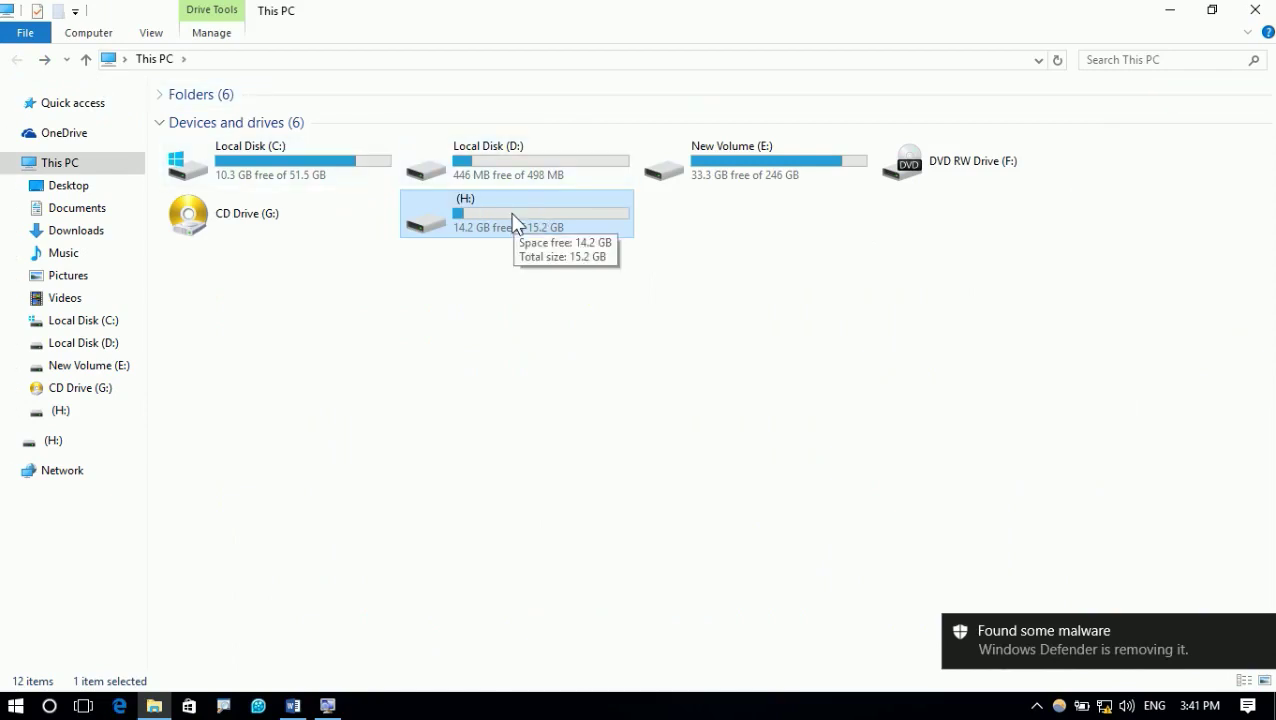
Dismiss the Windows Defender malware notification and close This PC to return to Word
left_click(1224, 637)
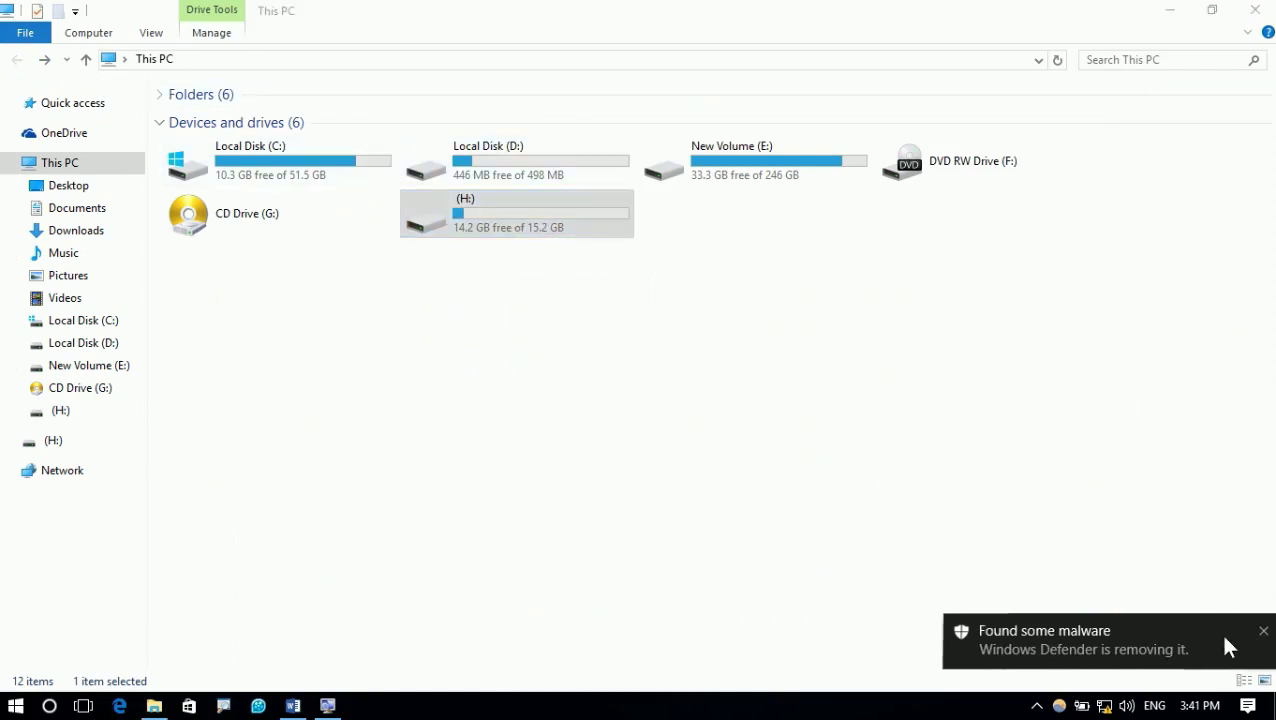
left_click(985, 104)
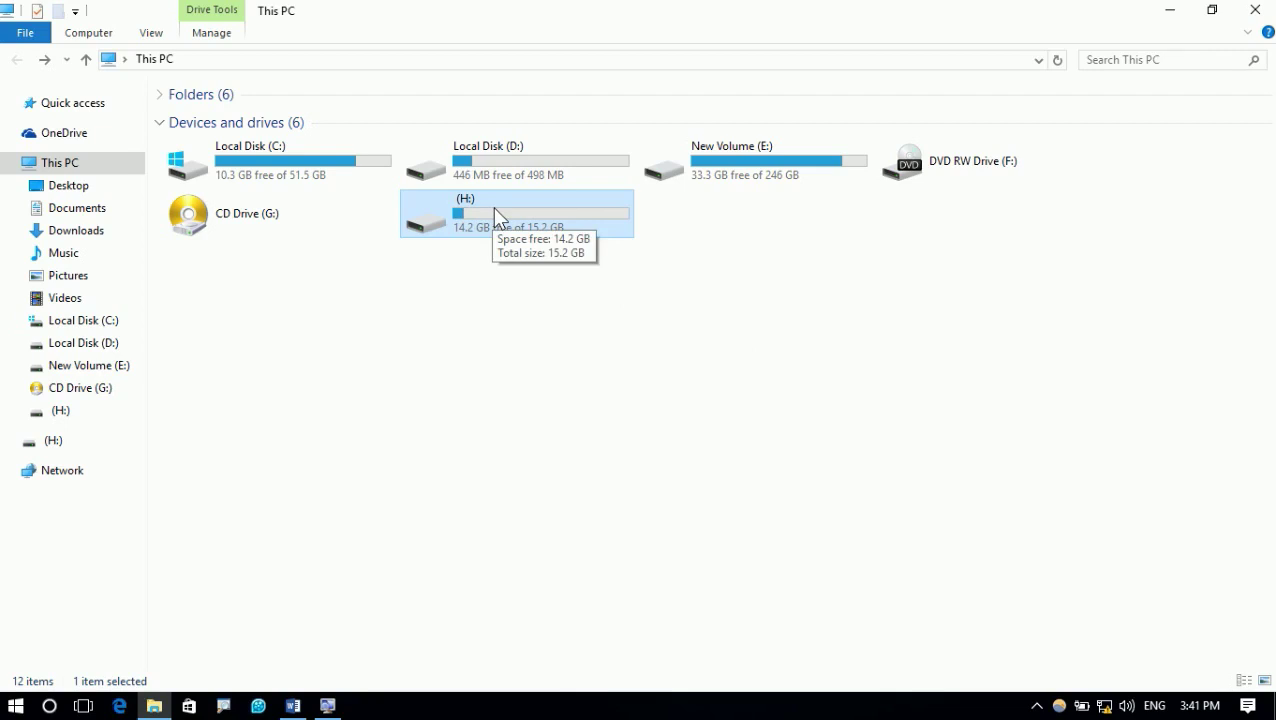
left_click(1267, 6)
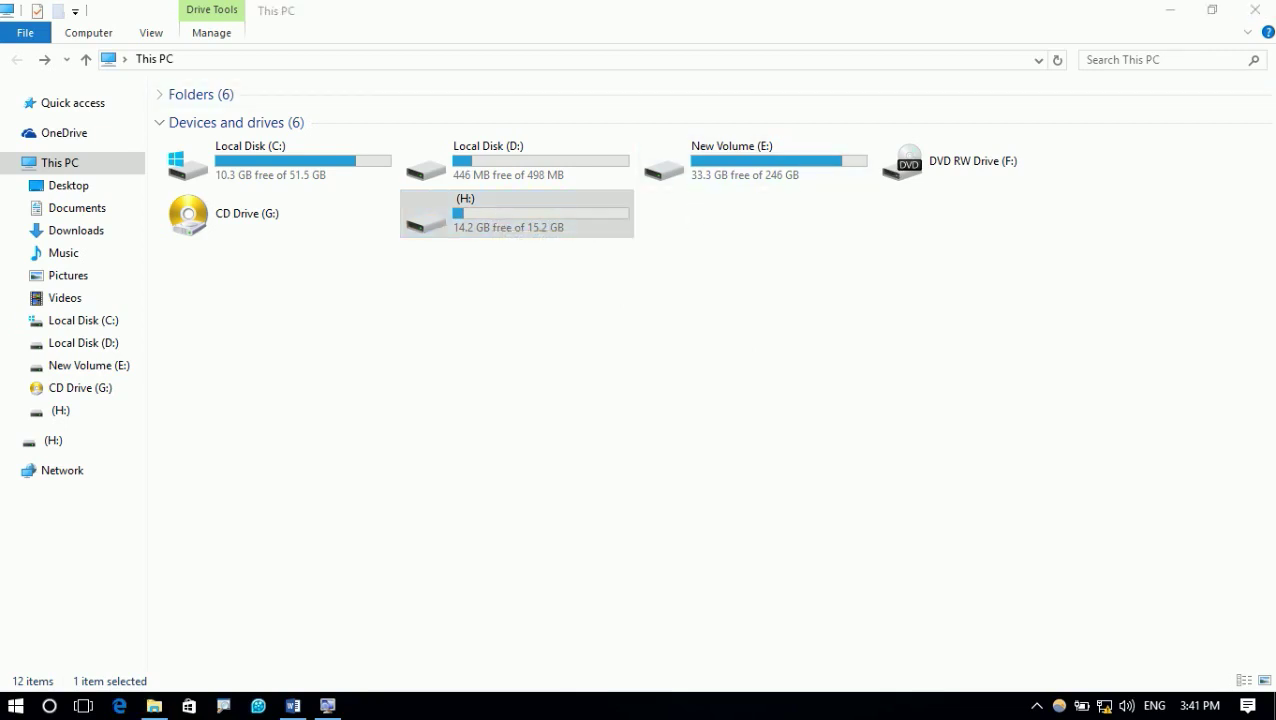
left_click(1254, 10)
scroll(735, 210, "up", 2)
scroll(735, 211, "up", 5)
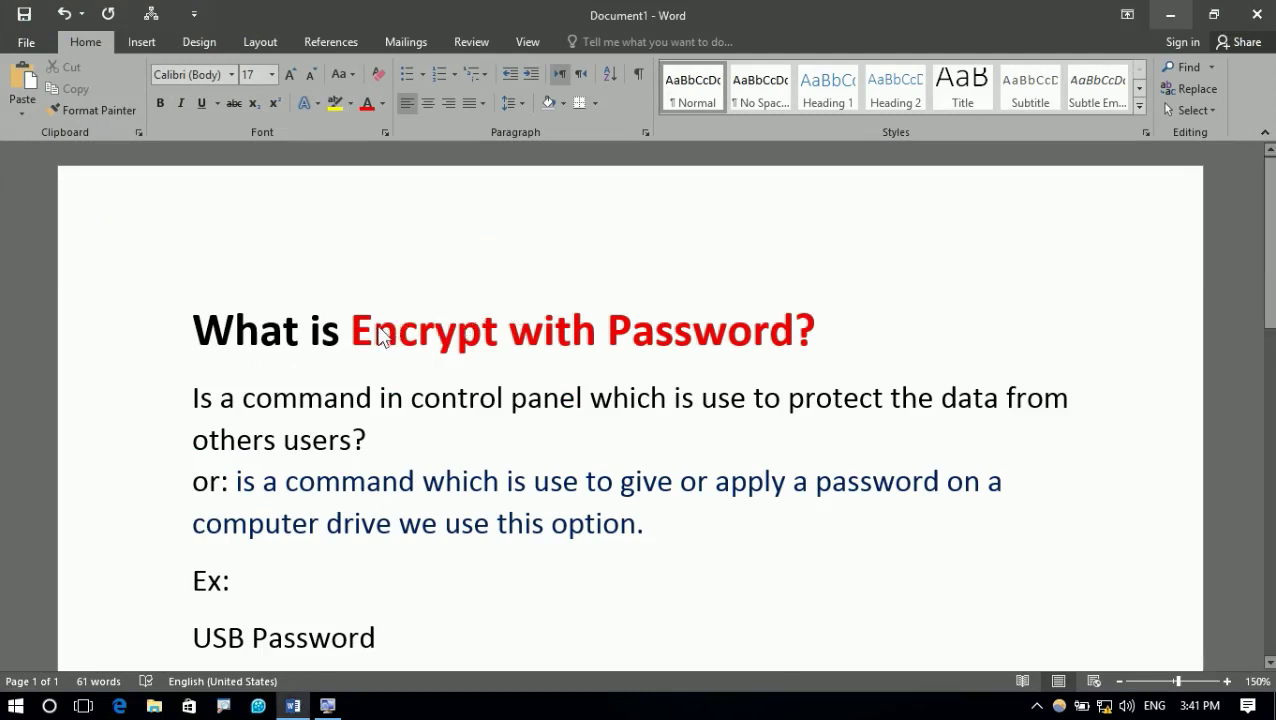
Underline 'Encrypt with Password?' in the title
left_click_drag(362, 330, 705, 342)
left_click_drag(786, 342, 820, 352)
key("ctrl+u")
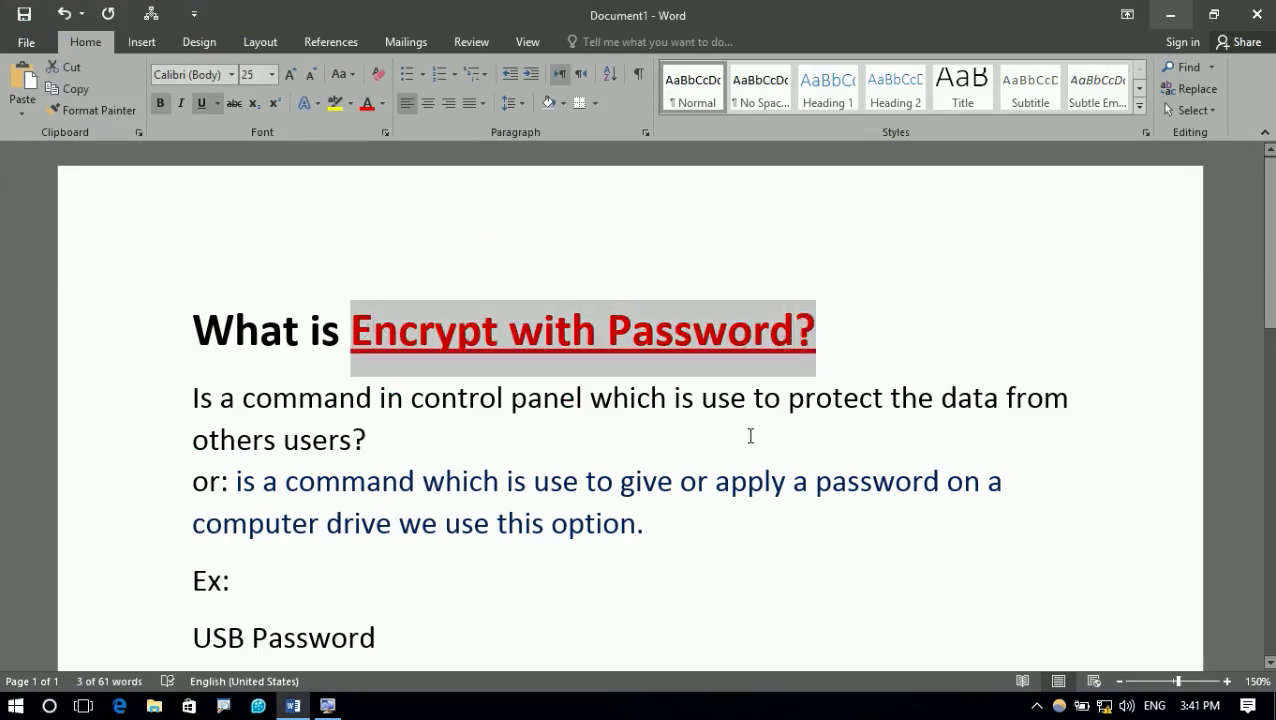
Try Heading 2 on the first body paragraph, undo it, and minimize Word
left_click(366, 440)
left_click(895, 90)
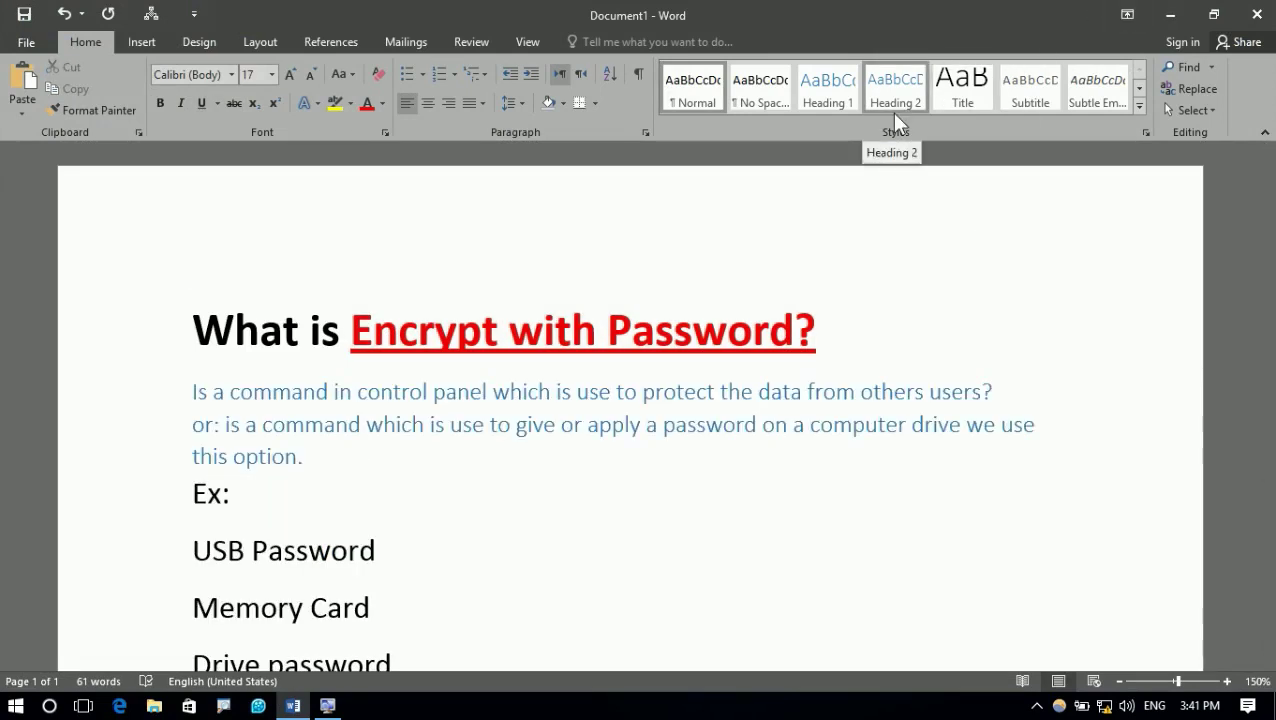
key("ctrl+z")
left_click(813, 368)
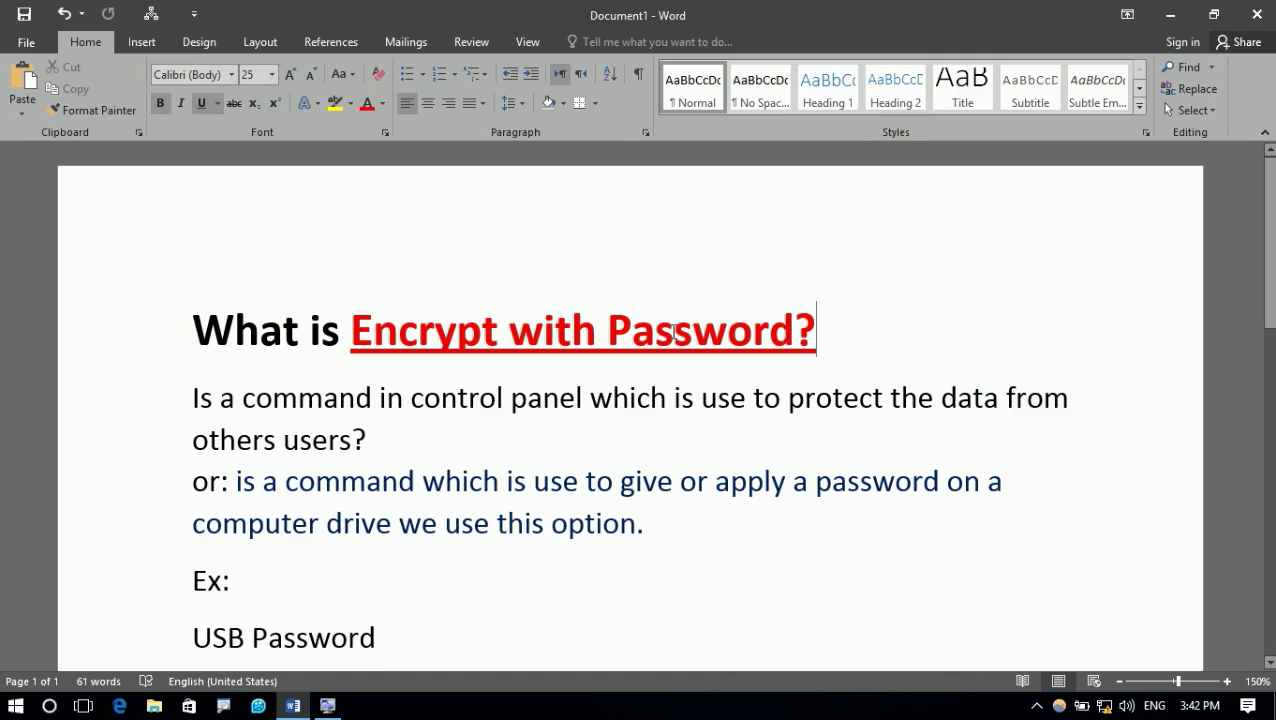
left_click(1158, 12)
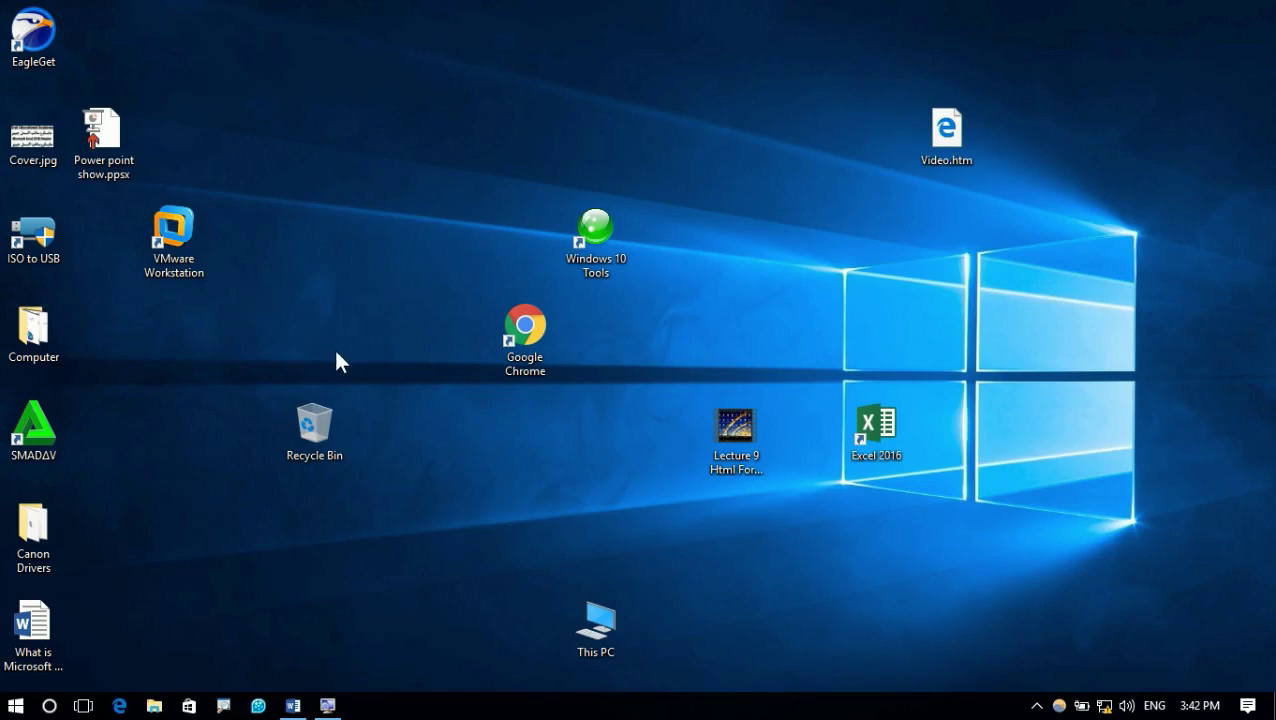
Open Control Panel from the Start menu and outline the BitLocker Drive Encryption item
right_click(5, 712)
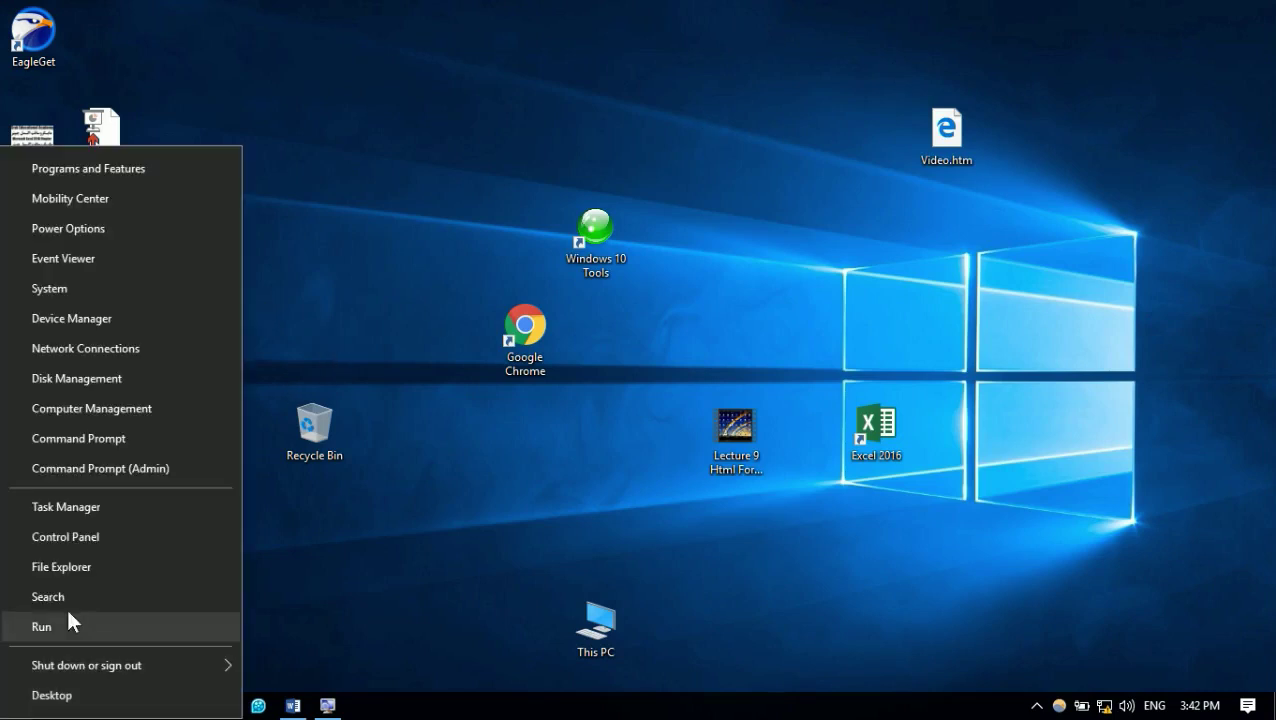
left_click(109, 546)
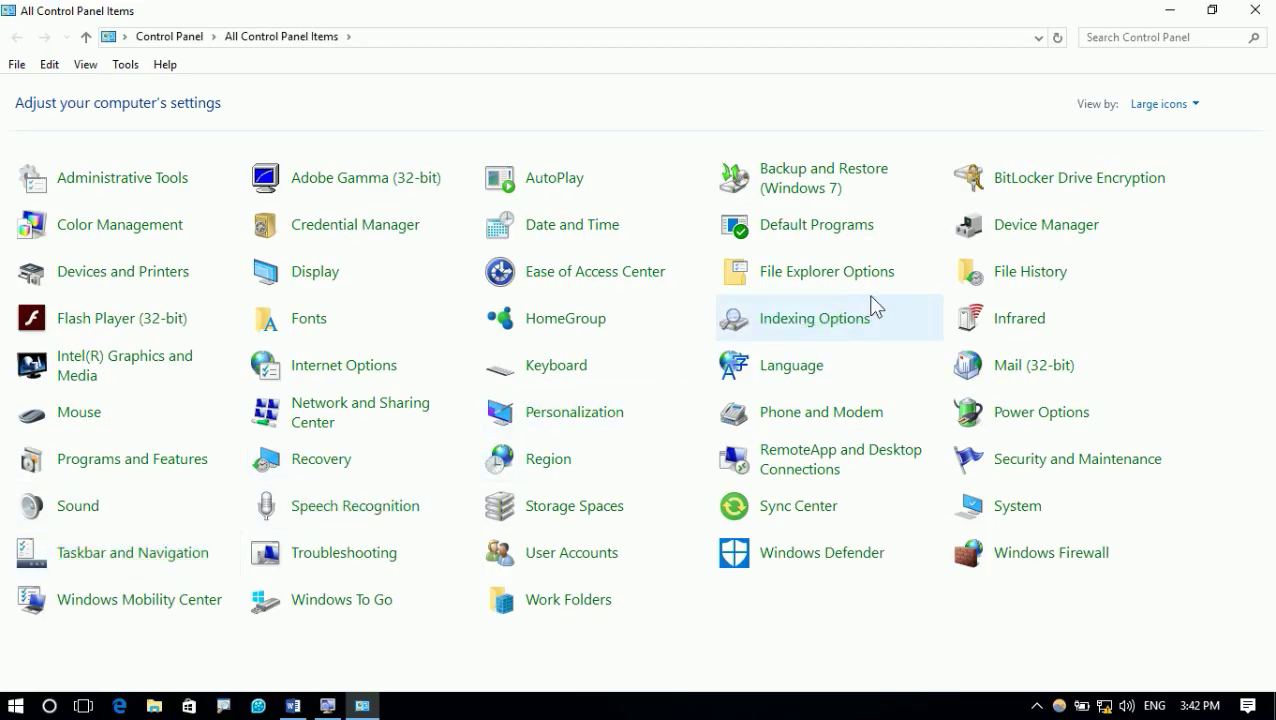
key("ctrl+2")
left_click_drag(935, 142, 1206, 196)
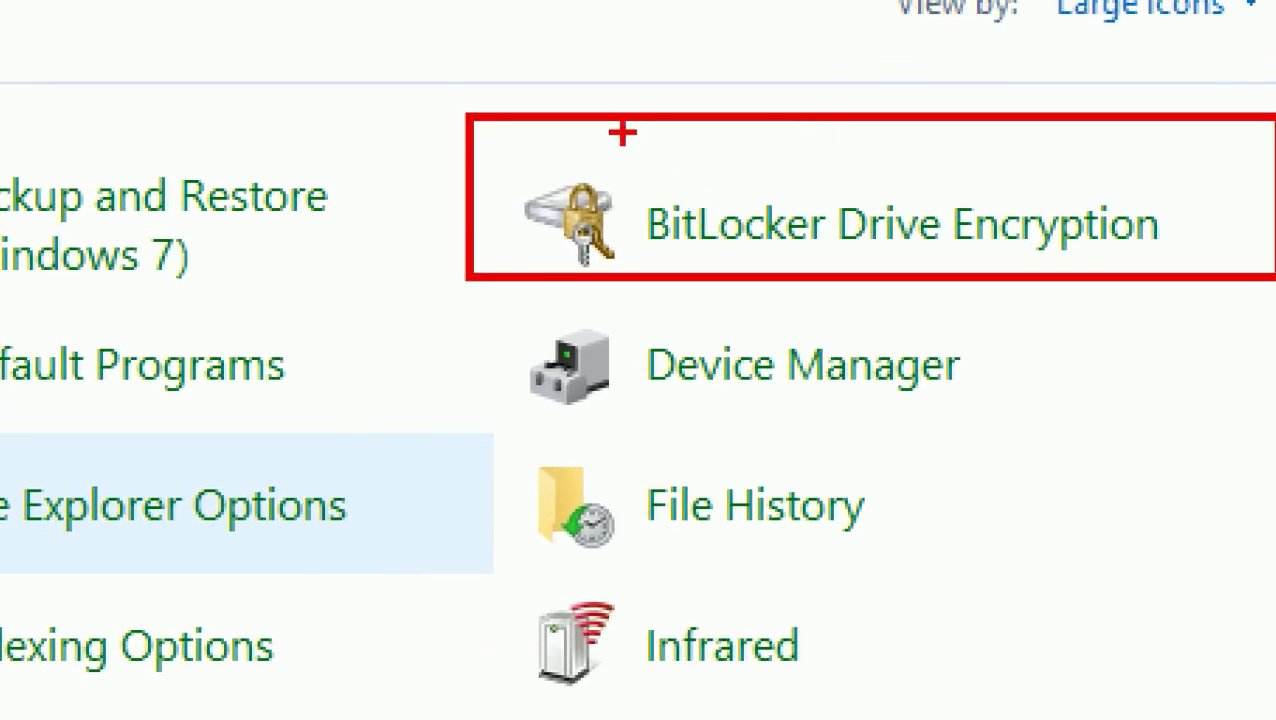
left_click_drag(595, 120, 595, 272)
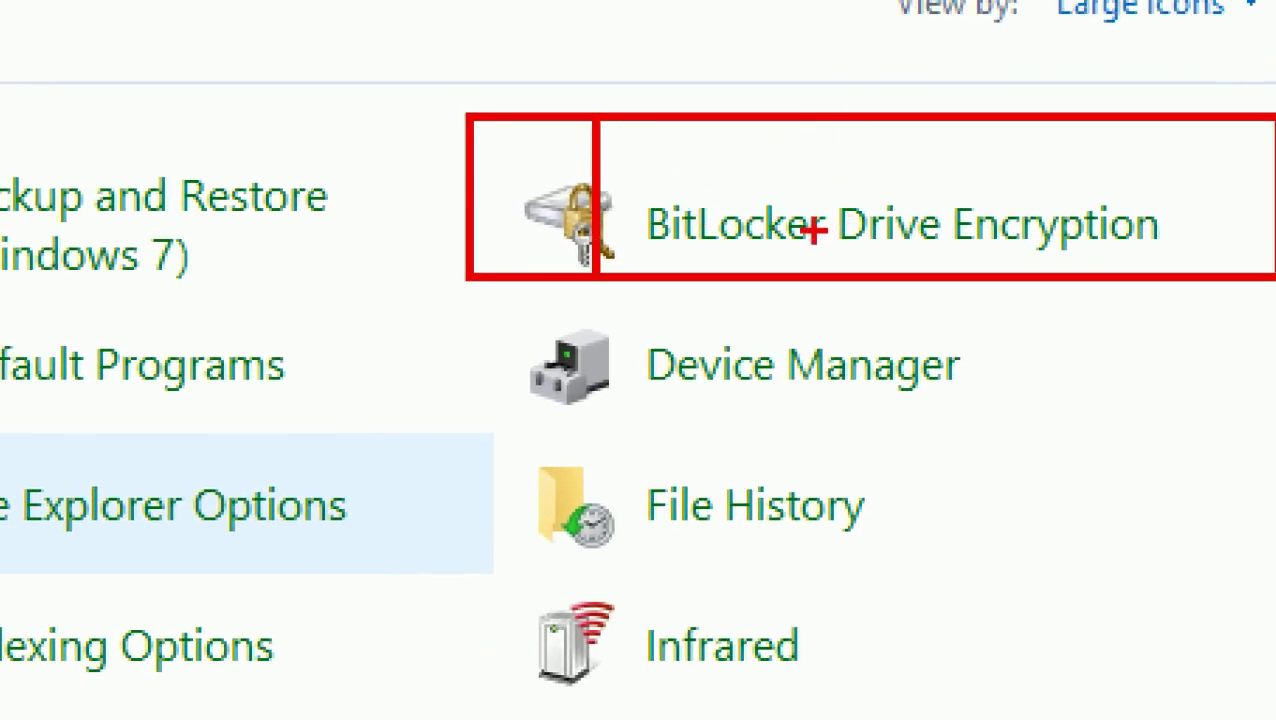
key("alt+Tab")
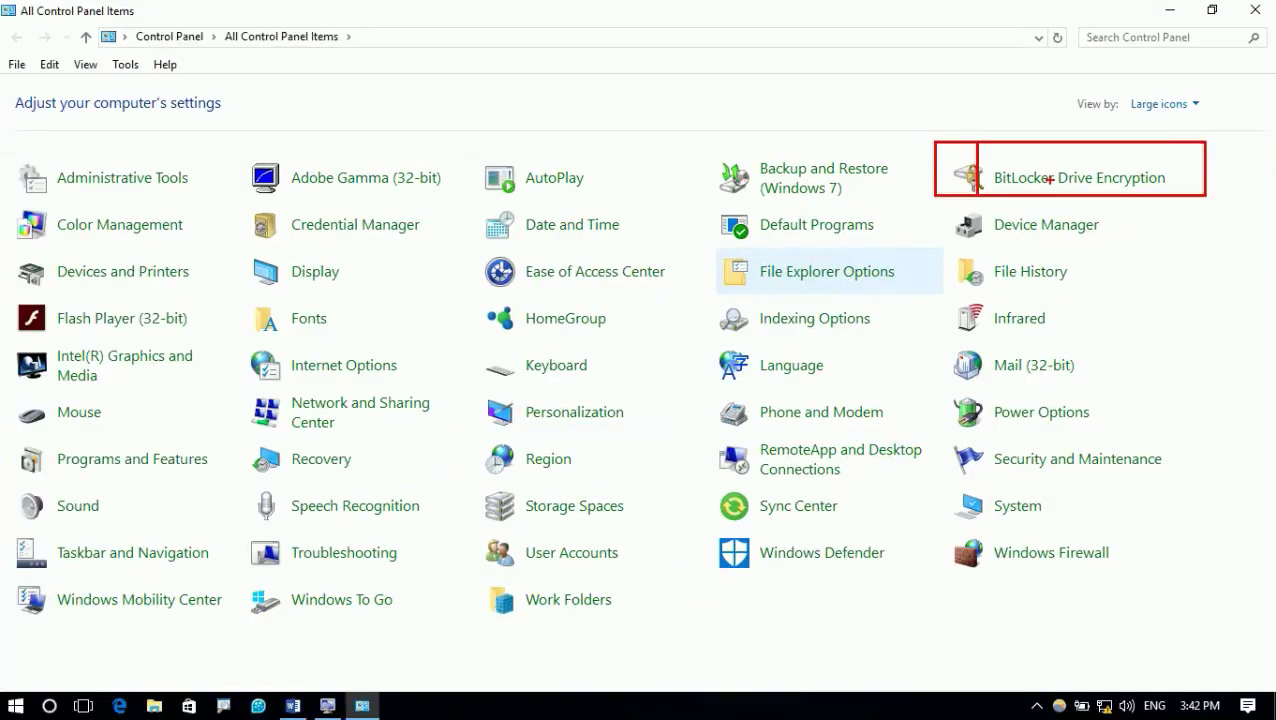
key("alt+Tab")
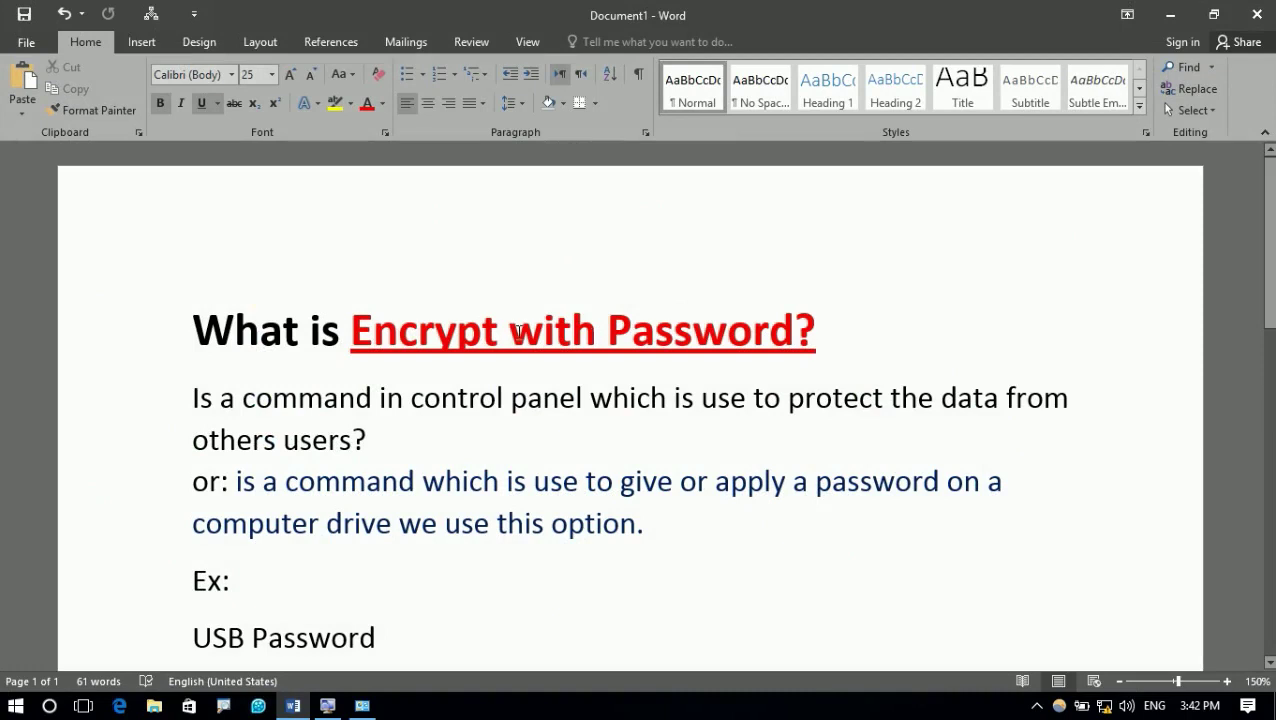
Replace 'Encrypt with Password' in the title with 'Bitlokcer Drive Encryption'
left_click_drag(500, 333, 395, 337)
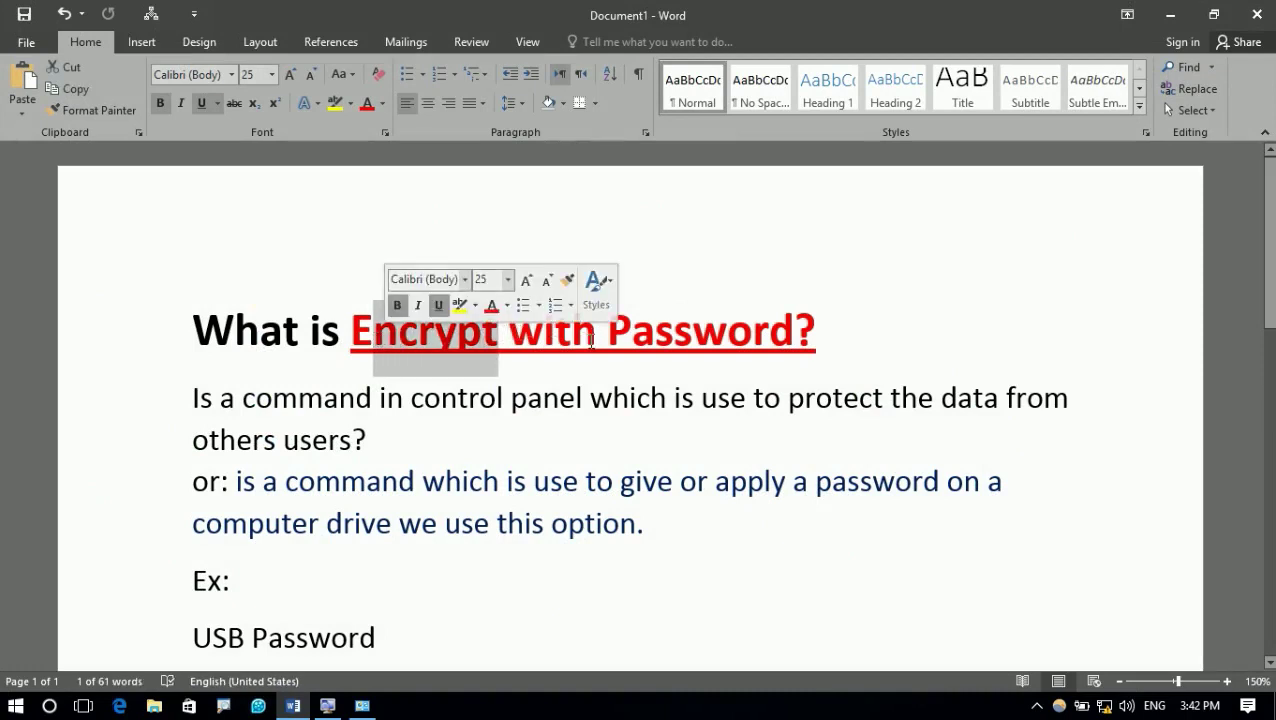
left_click_drag(566, 339, 368, 335)
left_click_drag(797, 335, 352, 335)
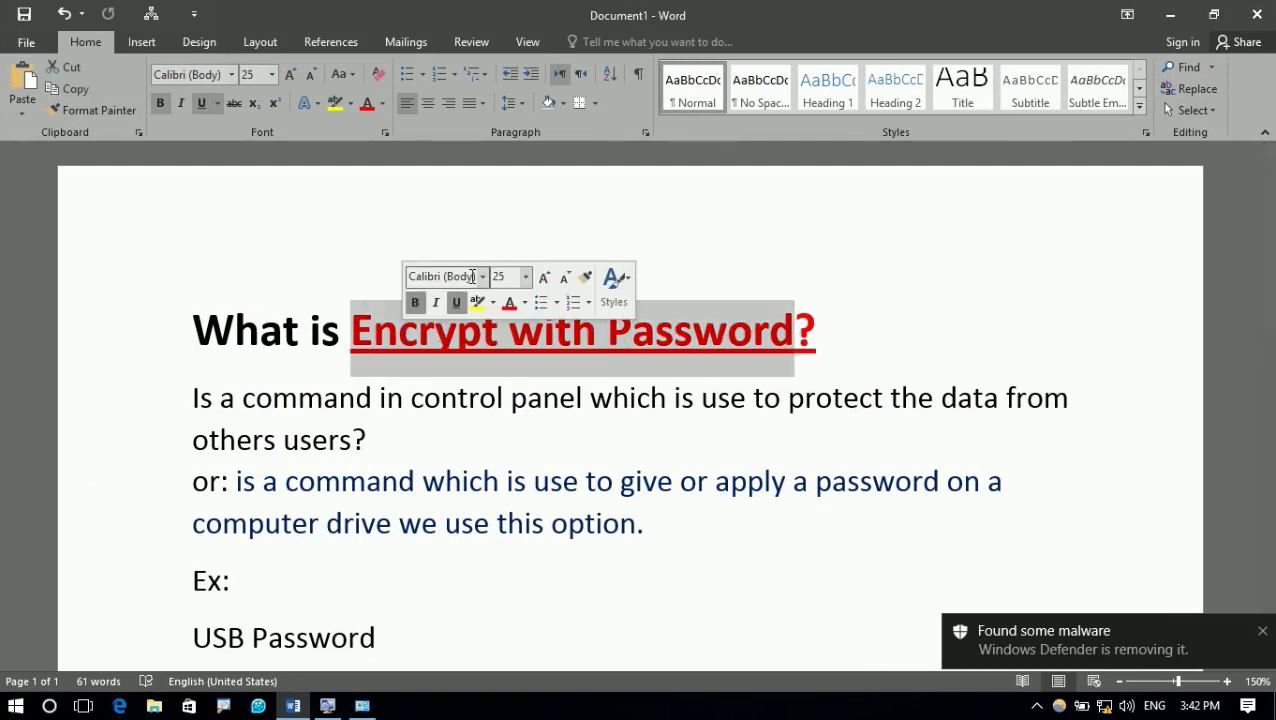
type("Bit")
key("BackSpace")
type("lck")
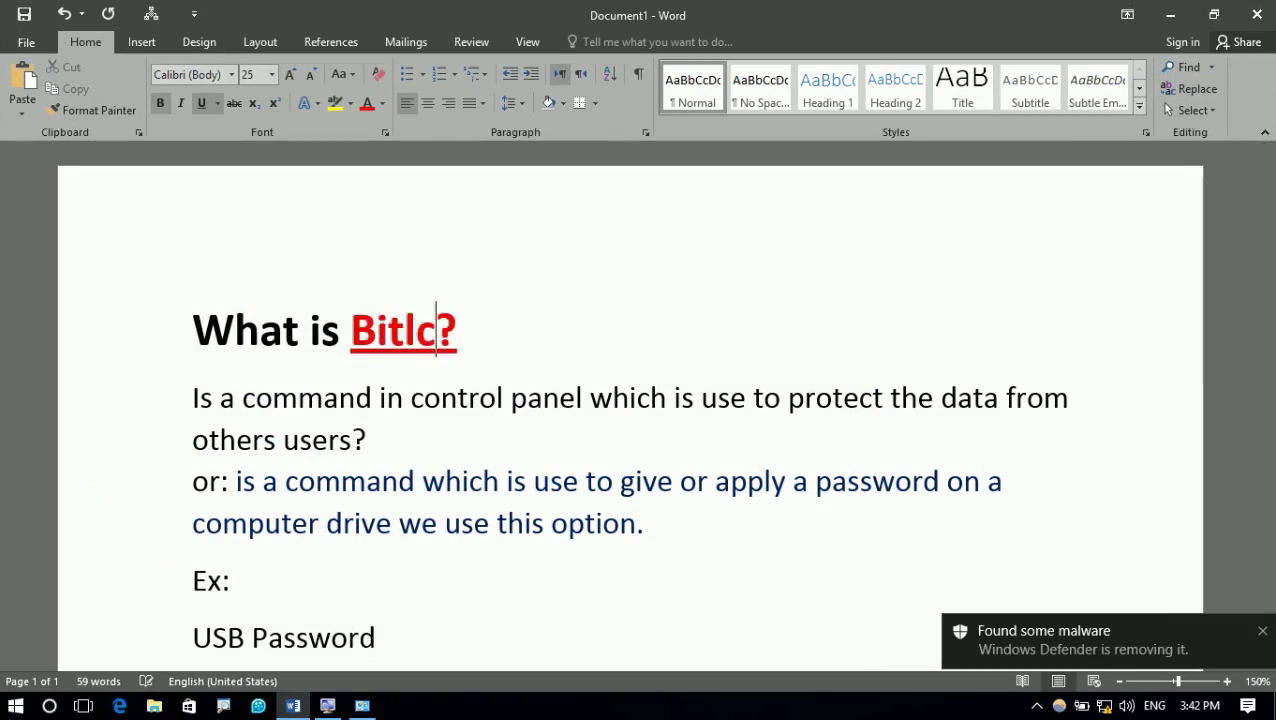
key("BackSpace")
key("BackSpace")
type("okcer Driv")
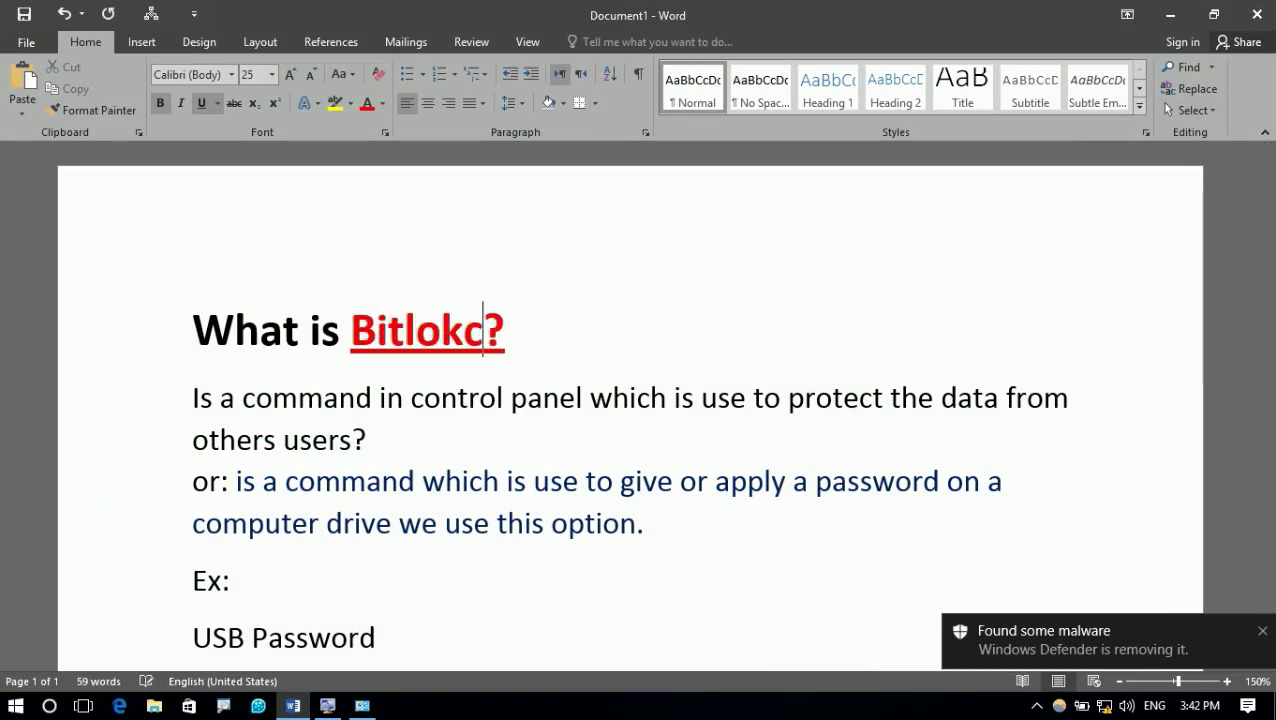
type("e Encry")
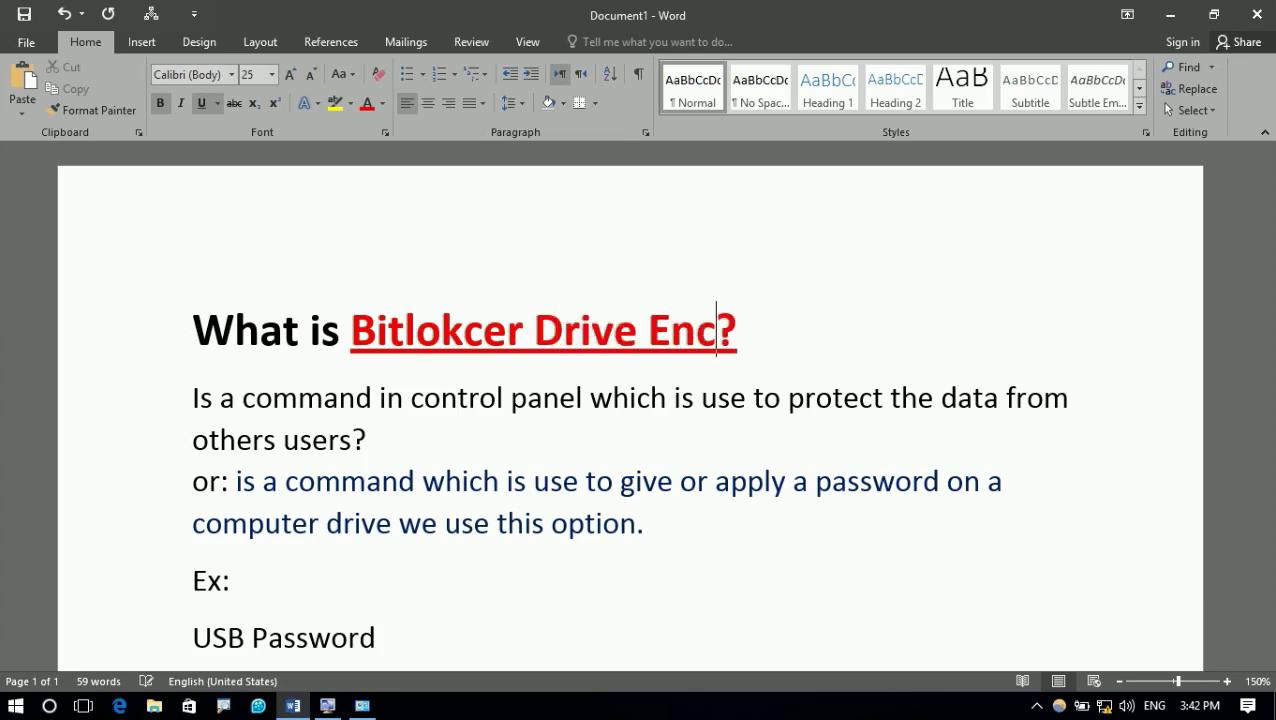
key("BackSpace")
key("BackSpace")
type("ryption")
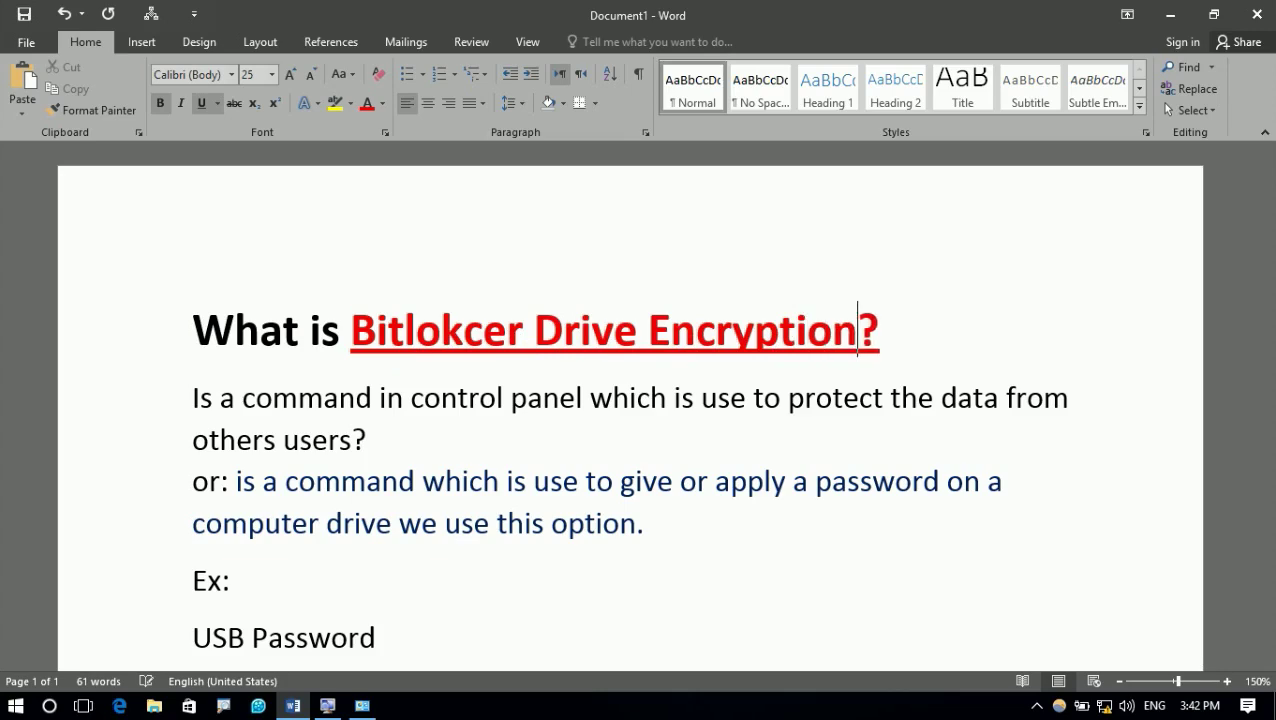
left_click(560, 355)
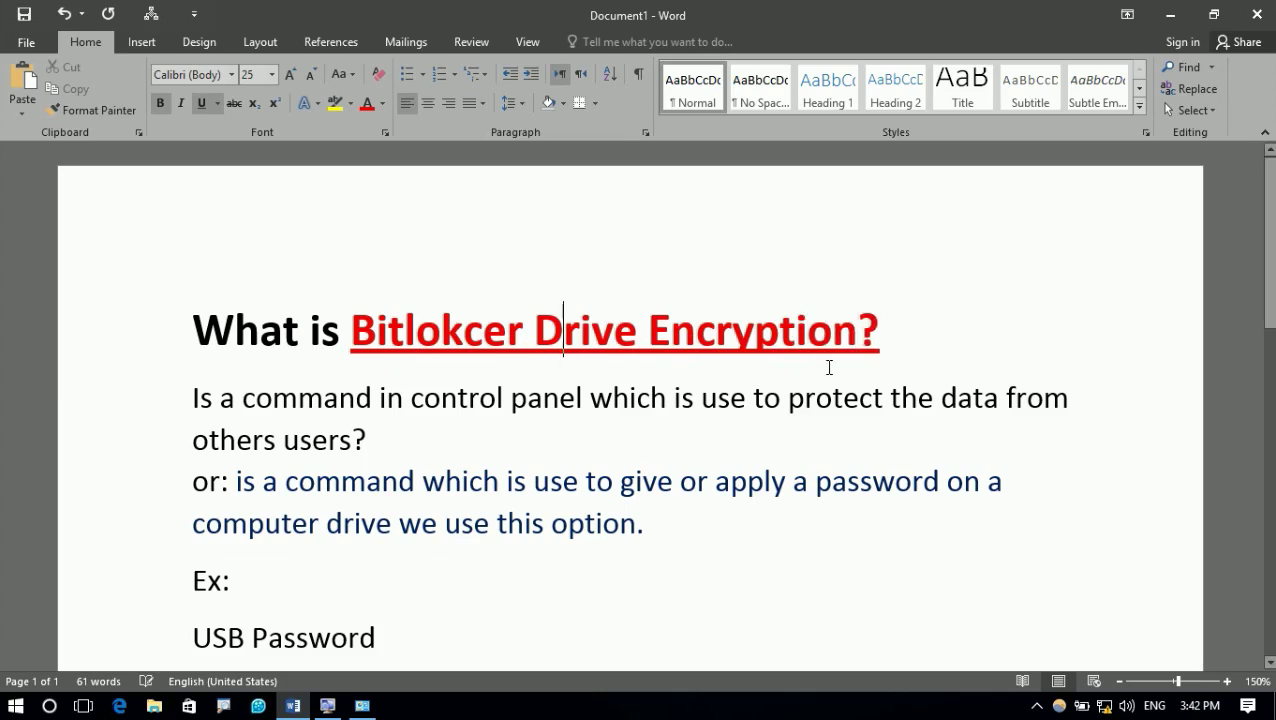
left_click(803, 398)
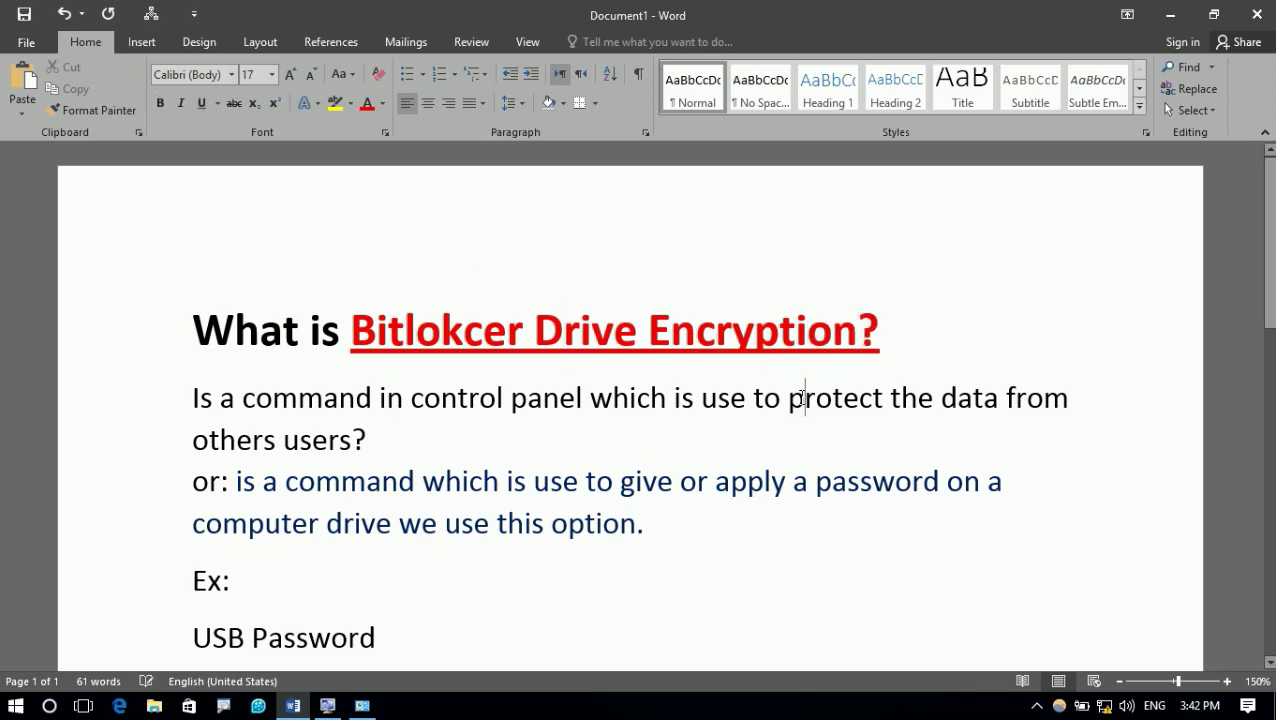
left_click(1177, 22)
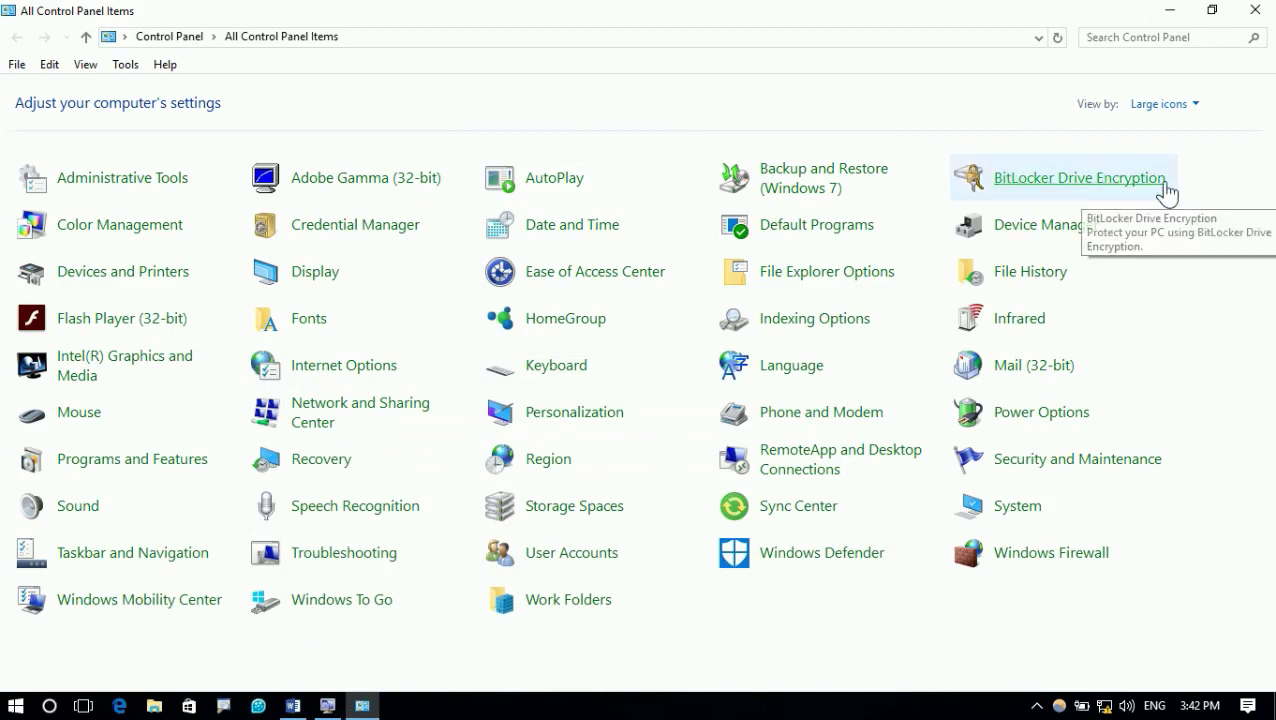
left_click_drag(922, 139, 1182, 205)
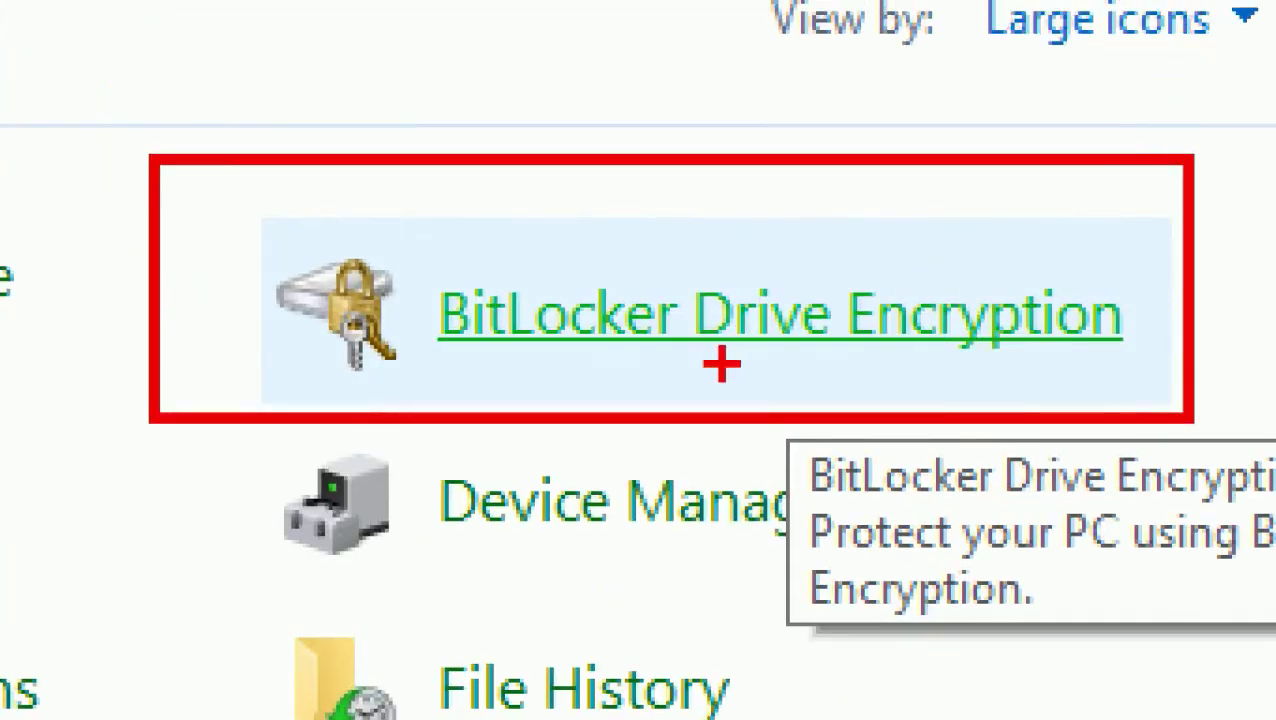
left_click_drag(436, 368, 1214, 356)
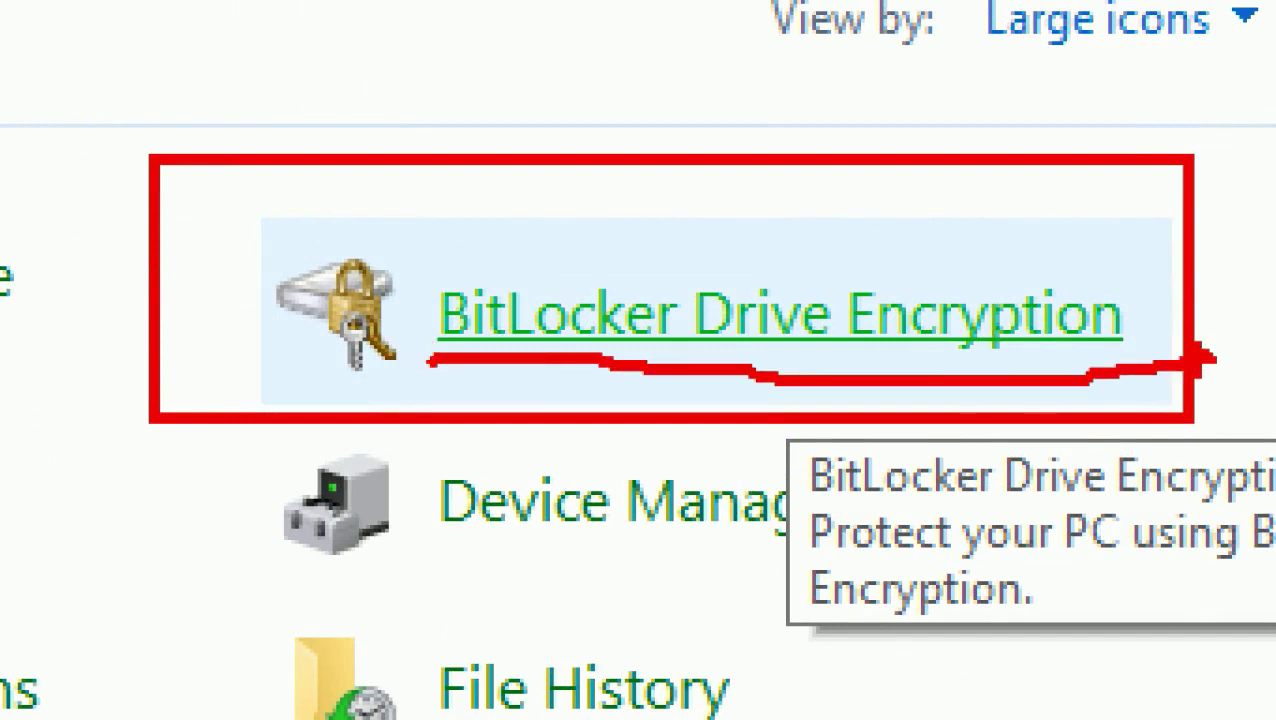
mouse_move(298, 213)
left_mouse_down()
mouse_move(302, 385)
mouse_move(462, 286)
mouse_move(293, 222)
left_mouse_up()
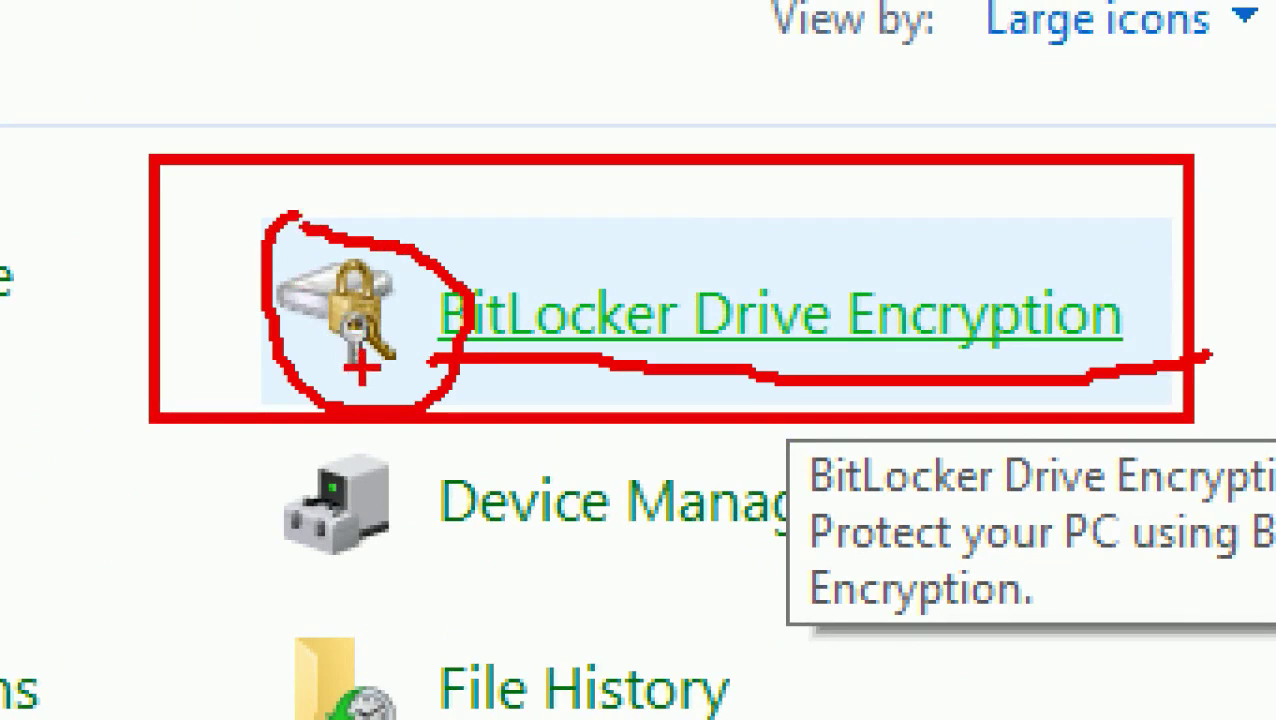
left_click_drag(427, 242, 474, 112)
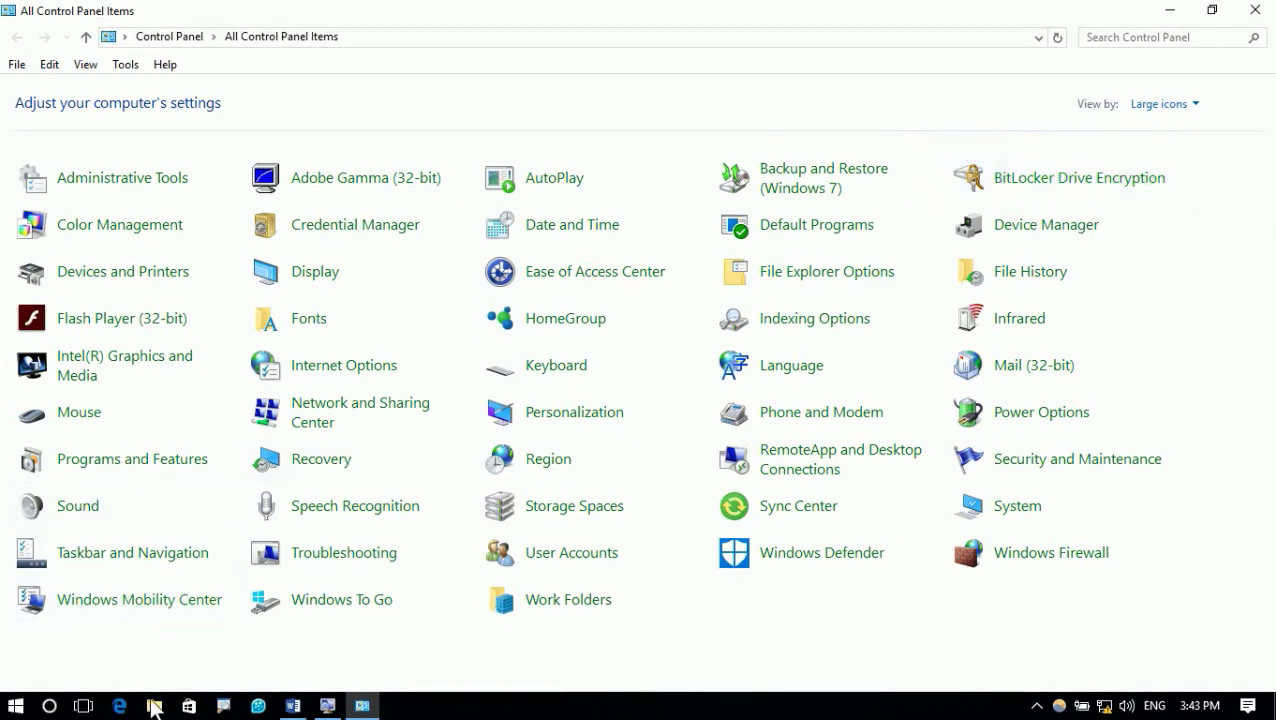
Check the drives in This PC, then open the BitLocker Drive Encryption page
left_click(154, 706)
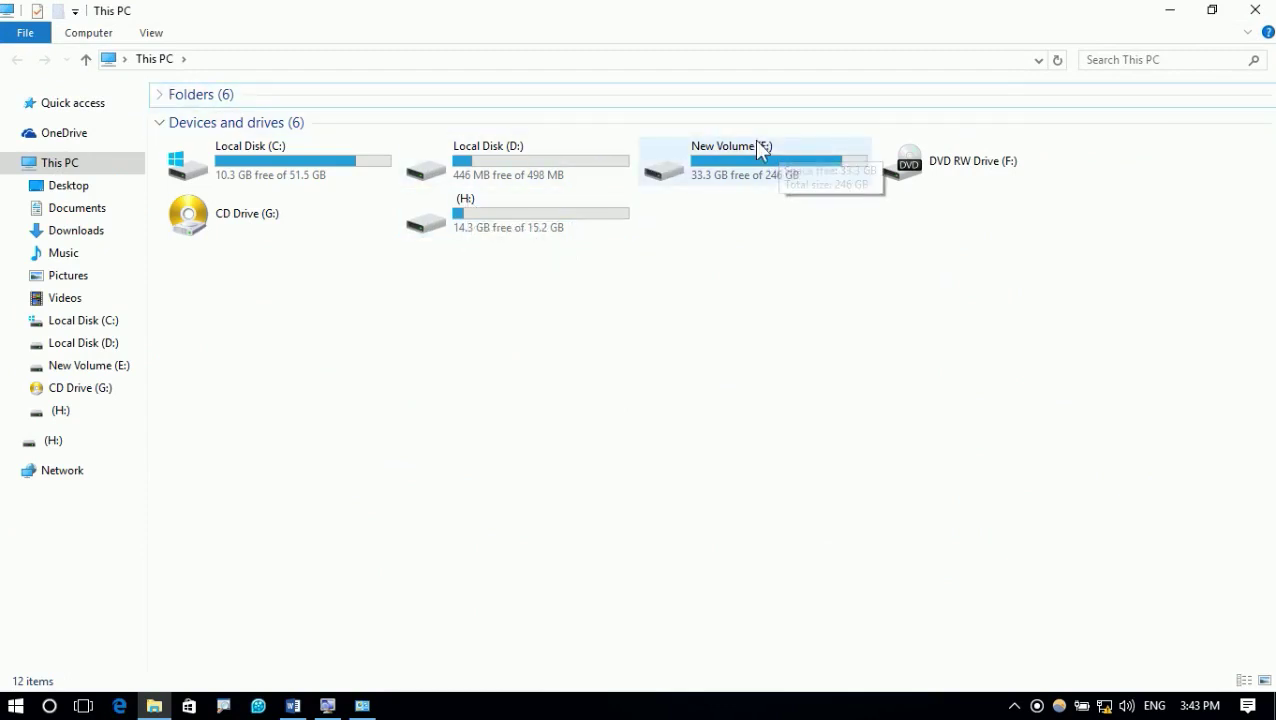
left_click(1256, 10)
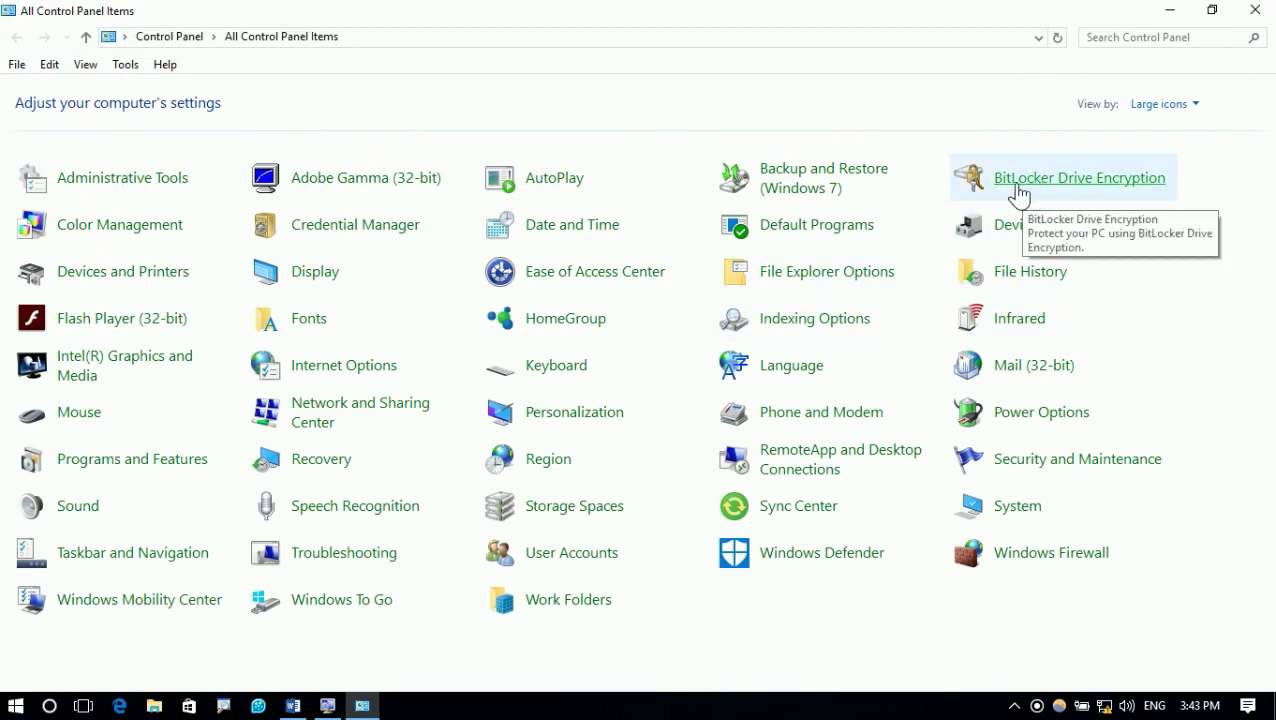
left_click(1046, 180)
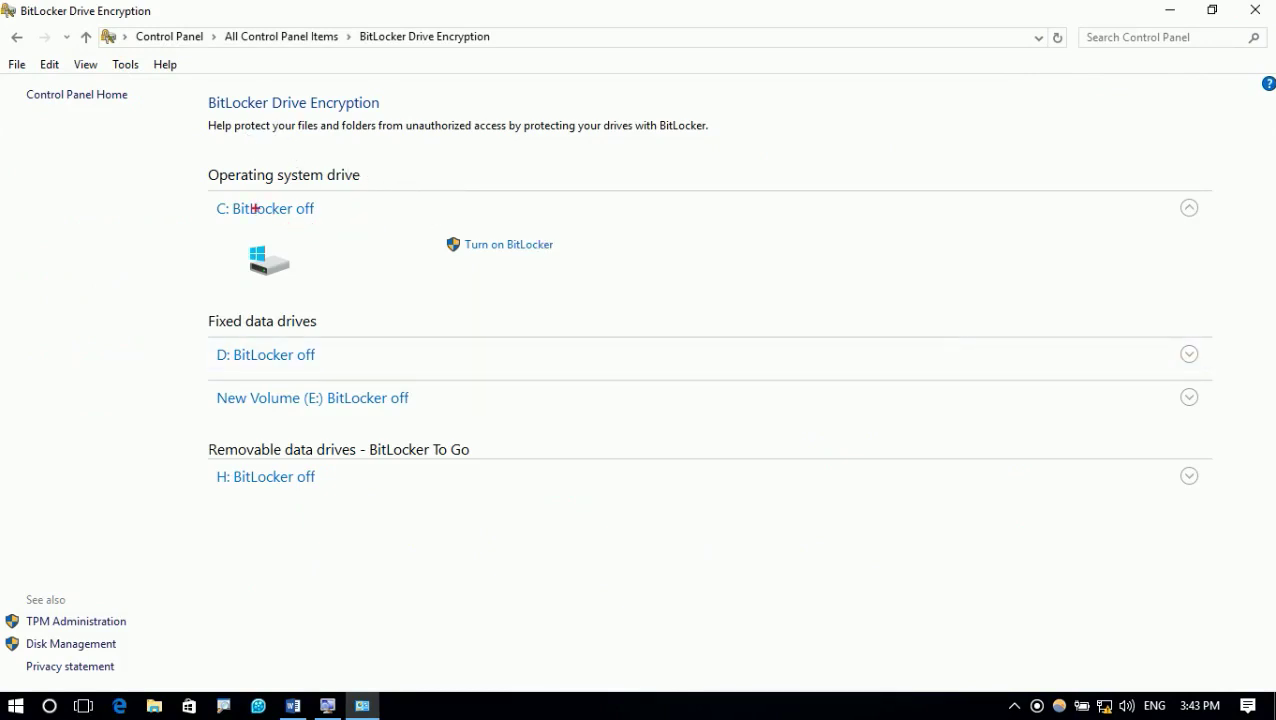
Annotate drives C:, D: and New Volume (E:) as not the encryption target
left_click_drag(203, 197, 348, 226)
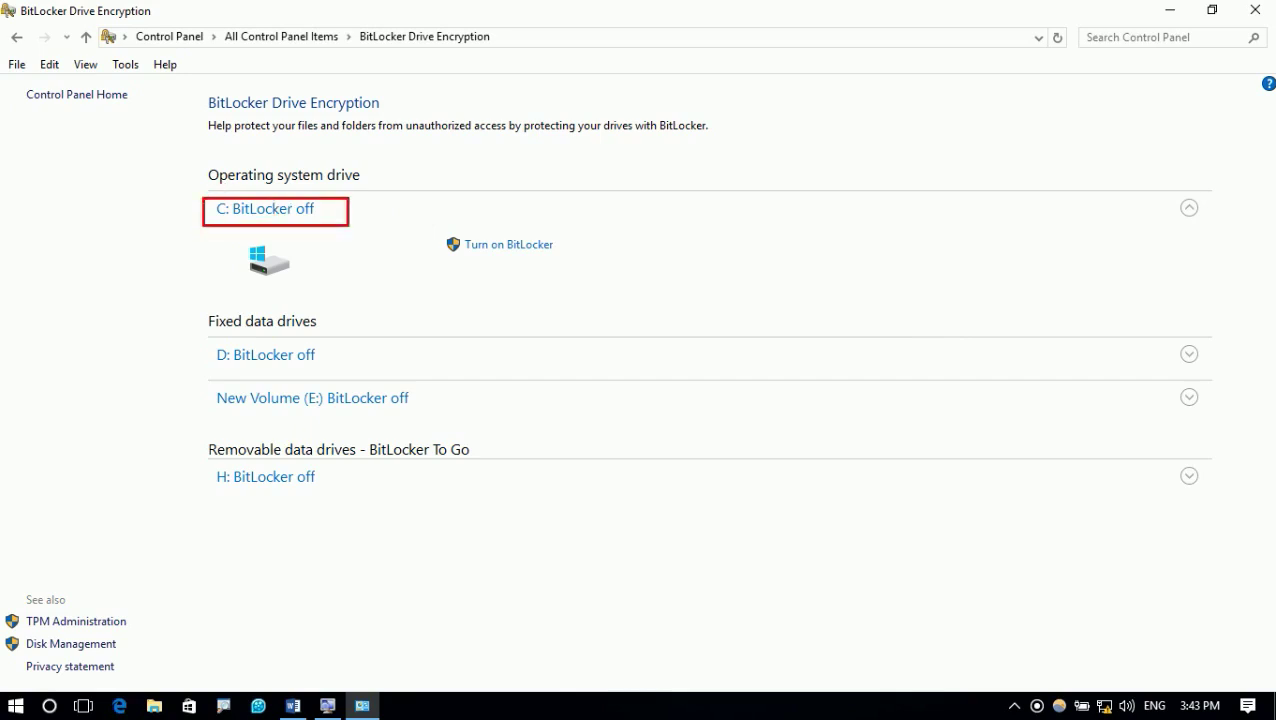
mouse_move(212, 177)
left_mouse_down()
mouse_move(171, 221)
mouse_move(205, 229)
left_mouse_up()
left_click_drag(182, 333, 355, 376)
left_click_drag(166, 323, 151, 367)
mouse_move(121, 340)
left_mouse_down()
mouse_move(262, 396)
mouse_move(447, 420)
left_mouse_up()
left_click_drag(305, 398, 111, 450)
left_click_drag(97, 446, 125, 443)
Mark removable drive H: as the target, then clear the on-screen annotations
mouse_move(200, 467)
left_mouse_down()
mouse_move(342, 492)
mouse_move(504, 458)
left_mouse_up()
key("b")
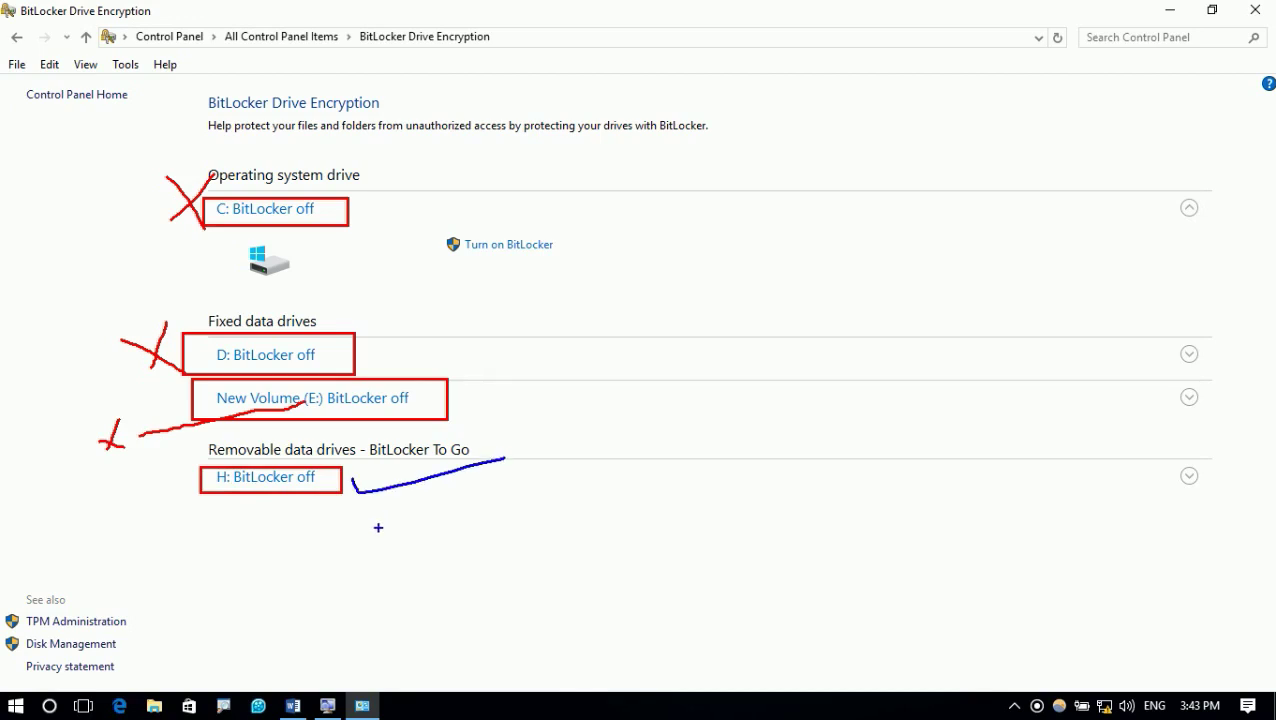
key("Escape")
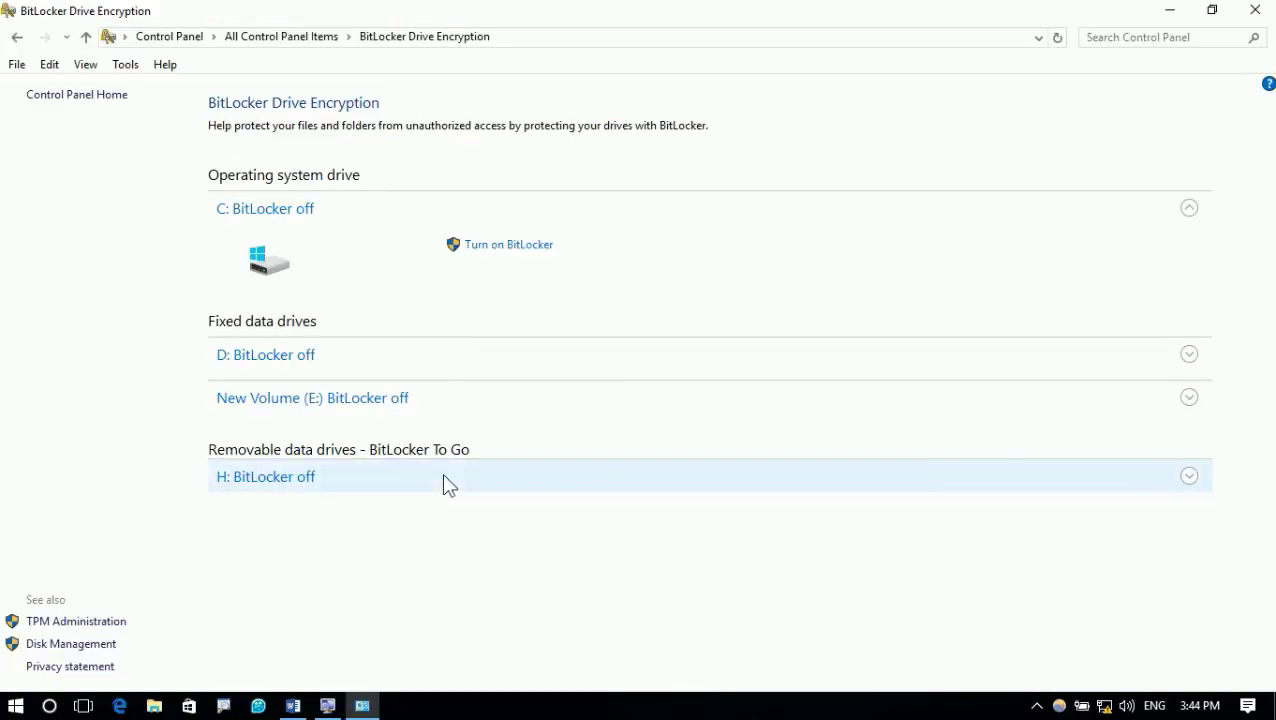
Expand removable drive H: and choose Turn on BitLocker
left_click(383, 487)
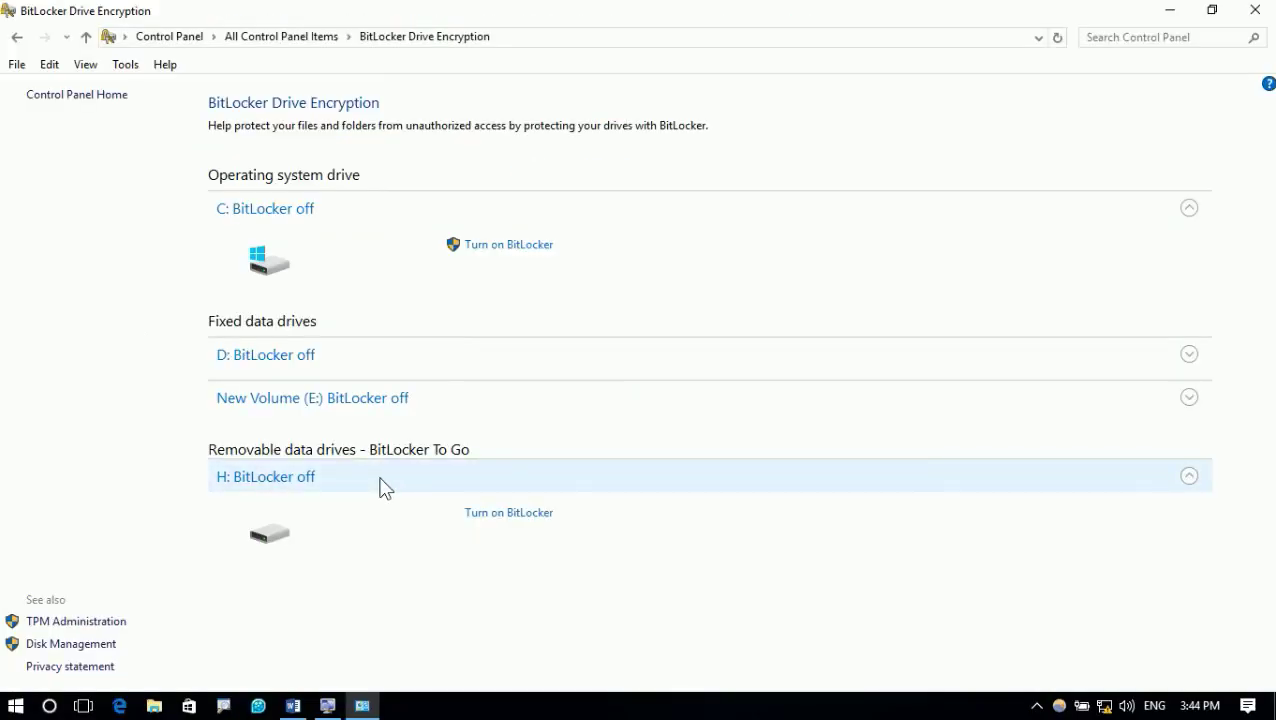
left_click(440, 506)
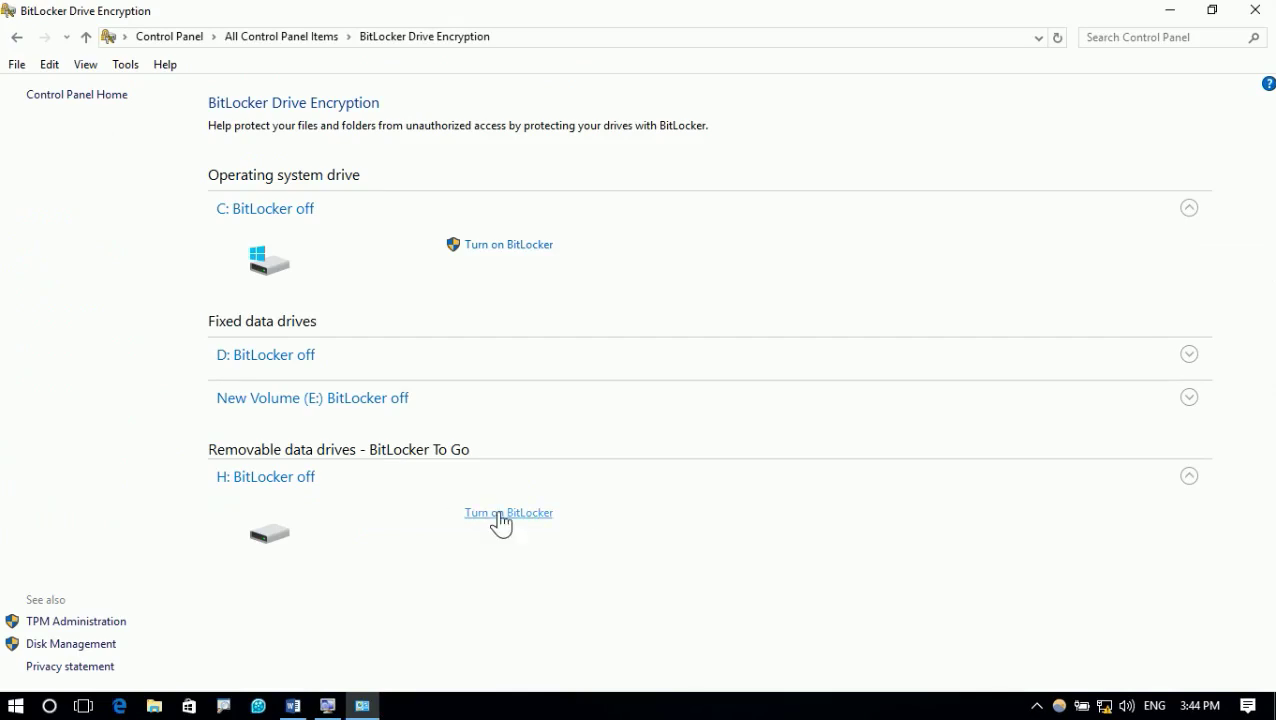
left_click(500, 514)
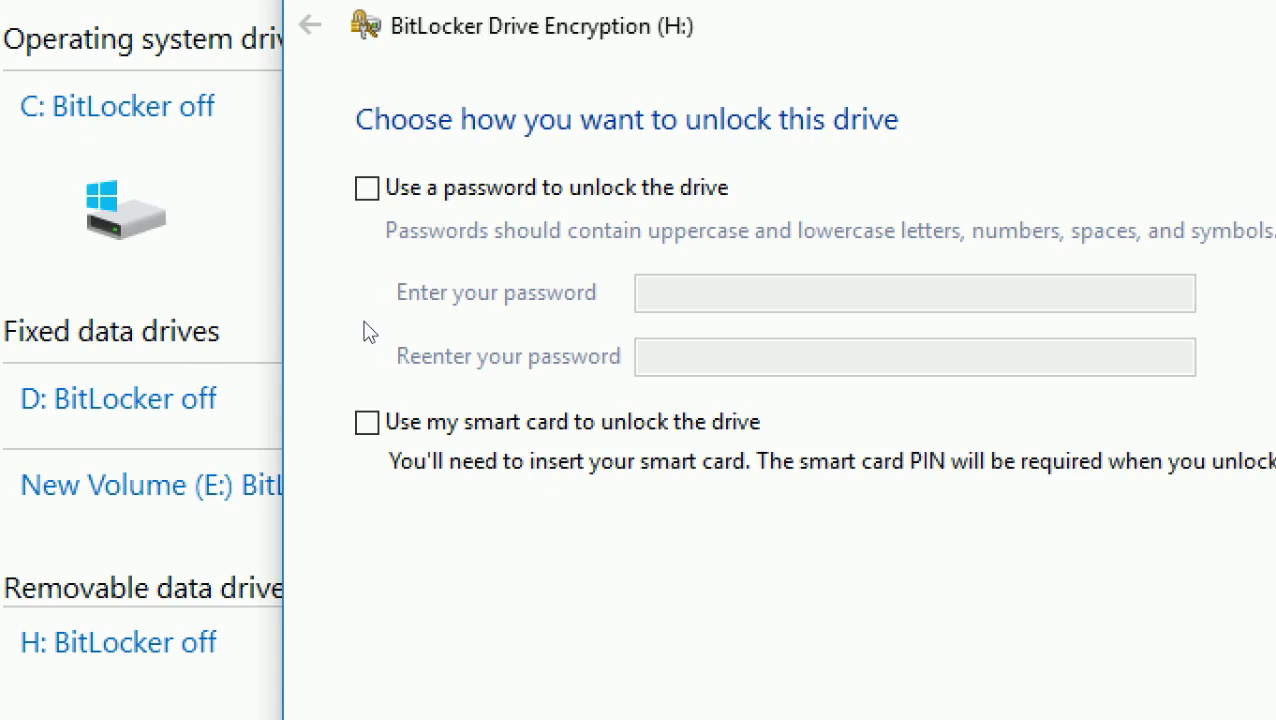
left_click(893, 563)
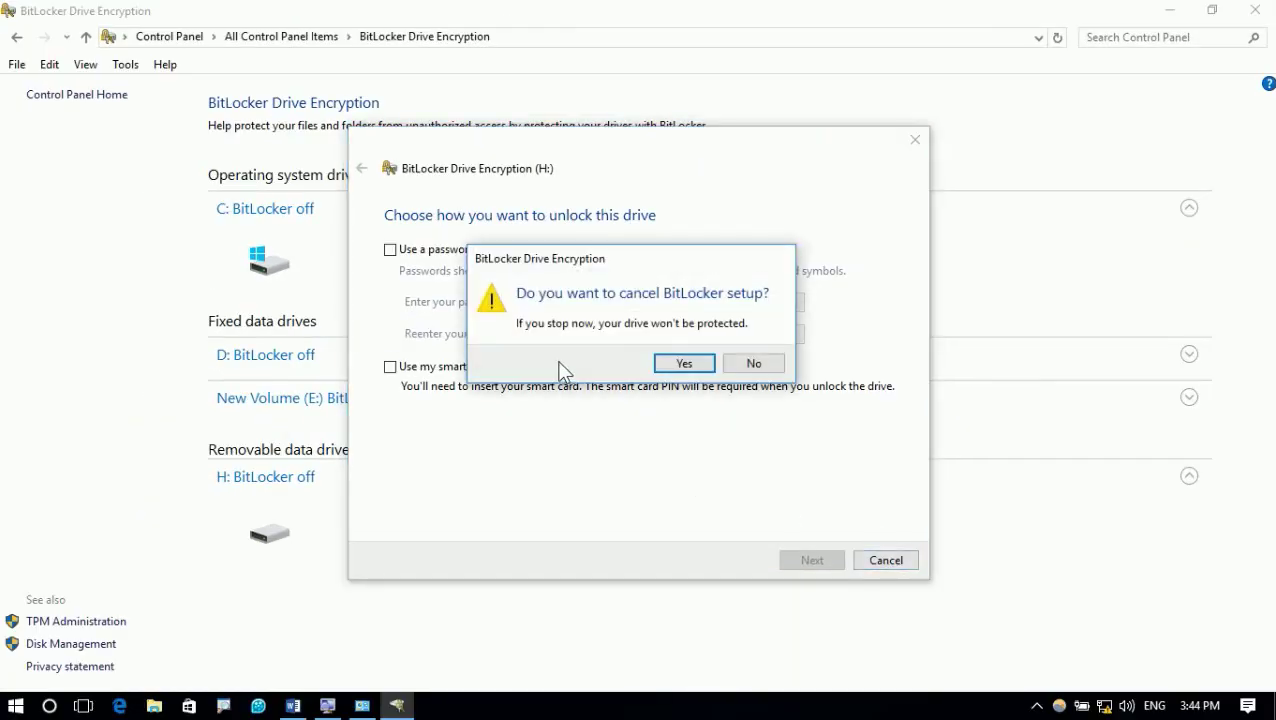
left_click(679, 368)
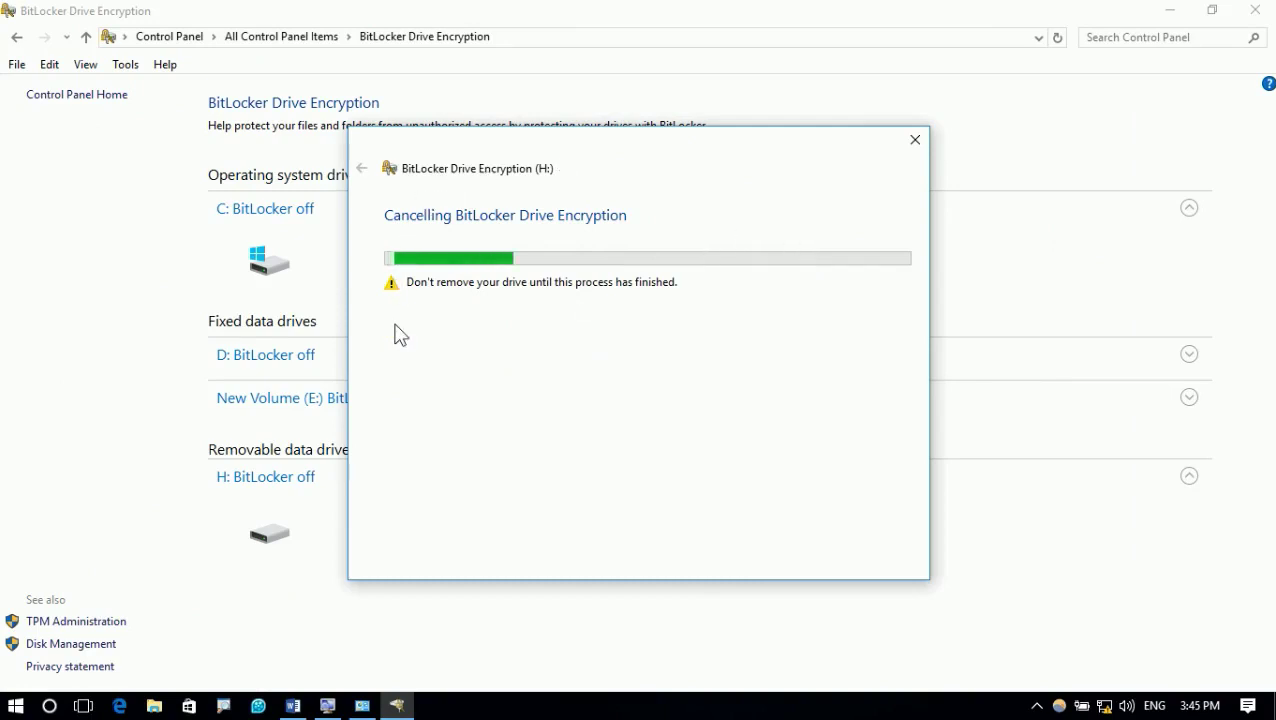
left_click(916, 140)
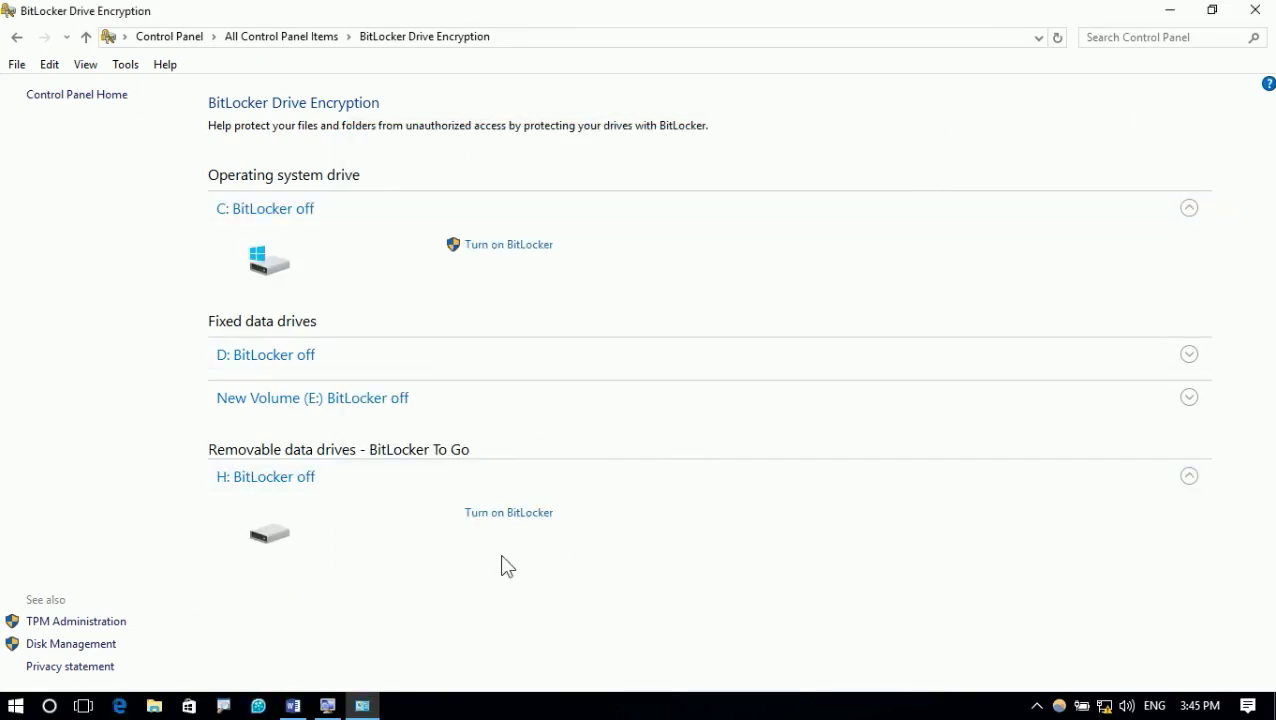
left_click(510, 520)
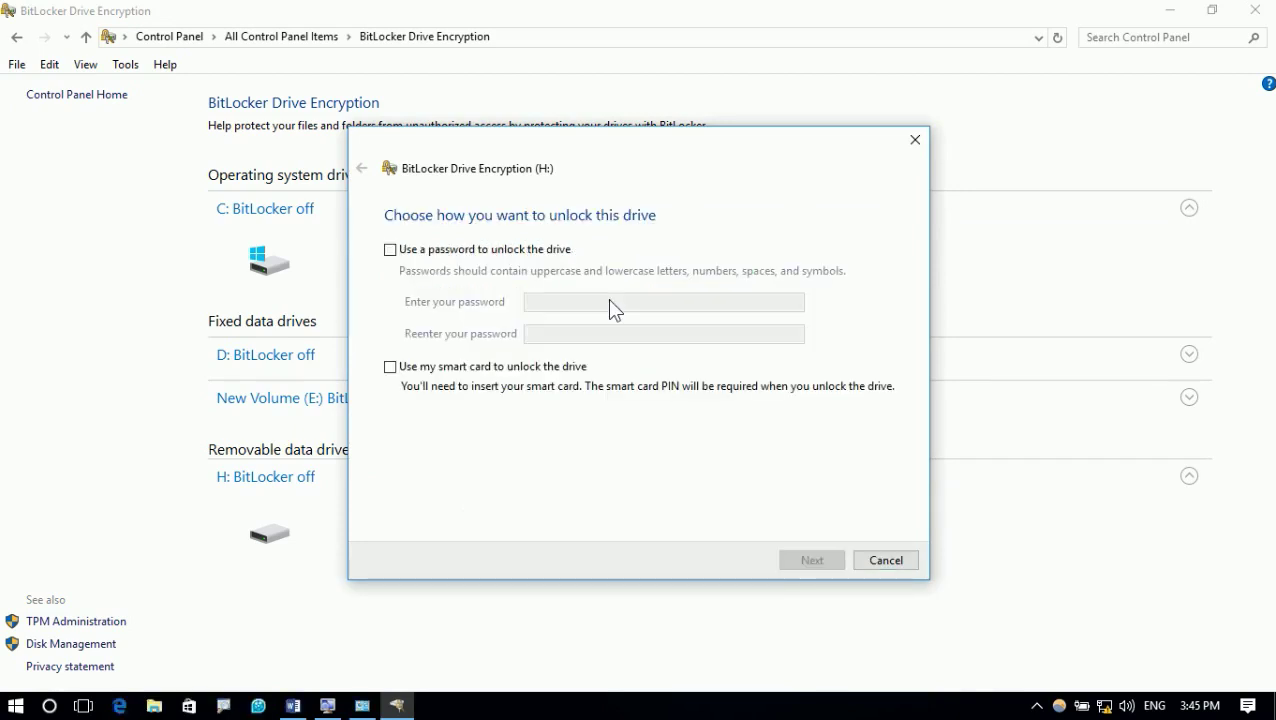
mouse_move(363, 186)
left_mouse_down()
mouse_move(484, 292)
mouse_move(836, 466)
mouse_move(902, 479)
left_mouse_up()
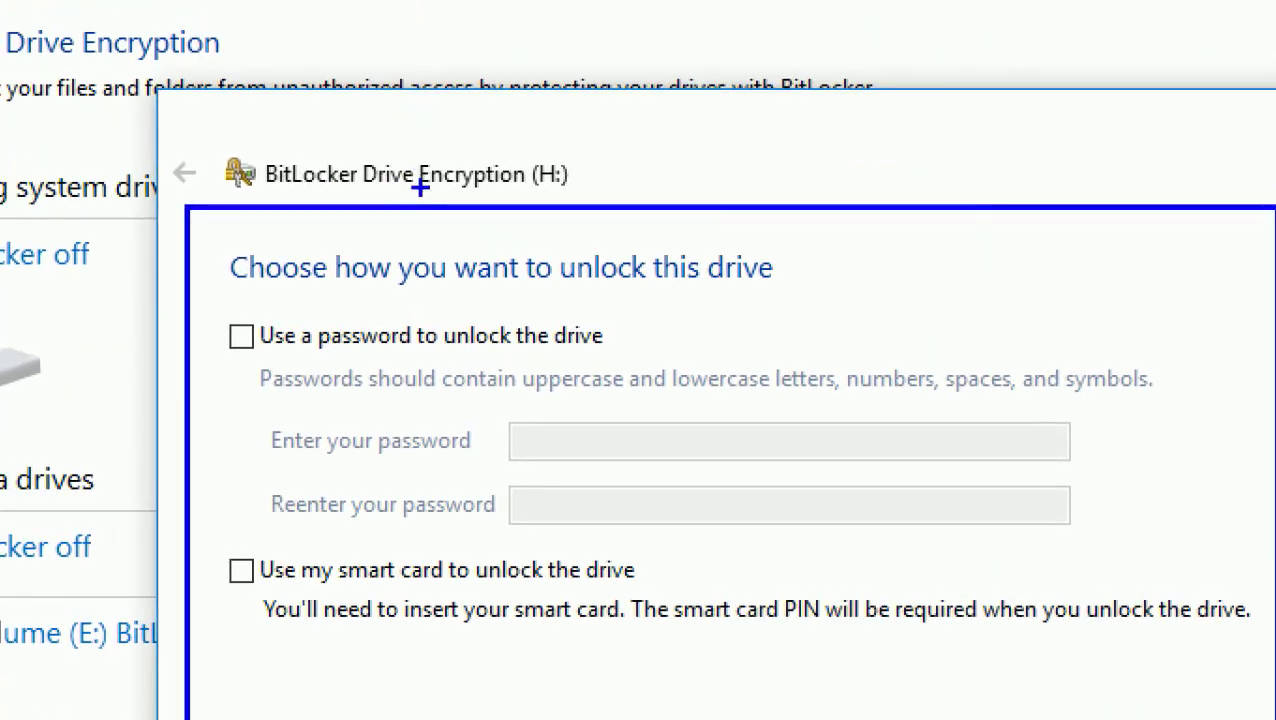
left_click_drag(533, 436, 652, 437)
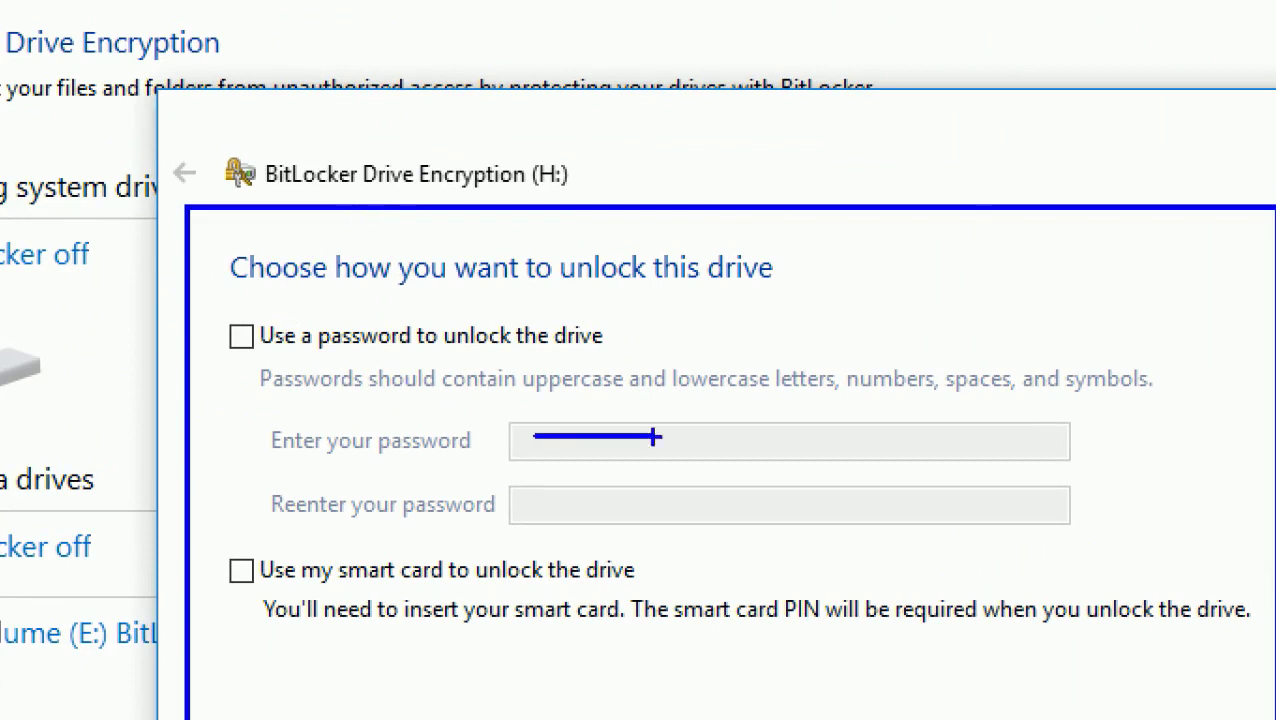
left_click_drag(540, 499, 629, 499)
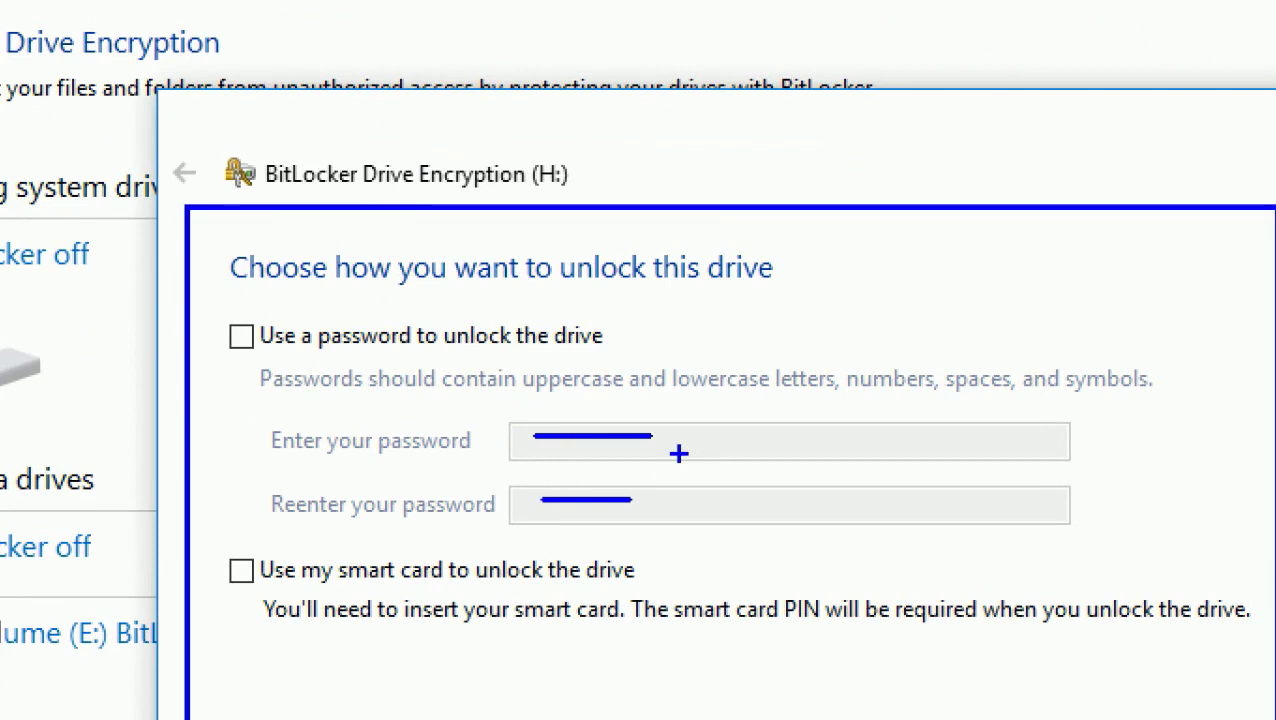
key("Escape")
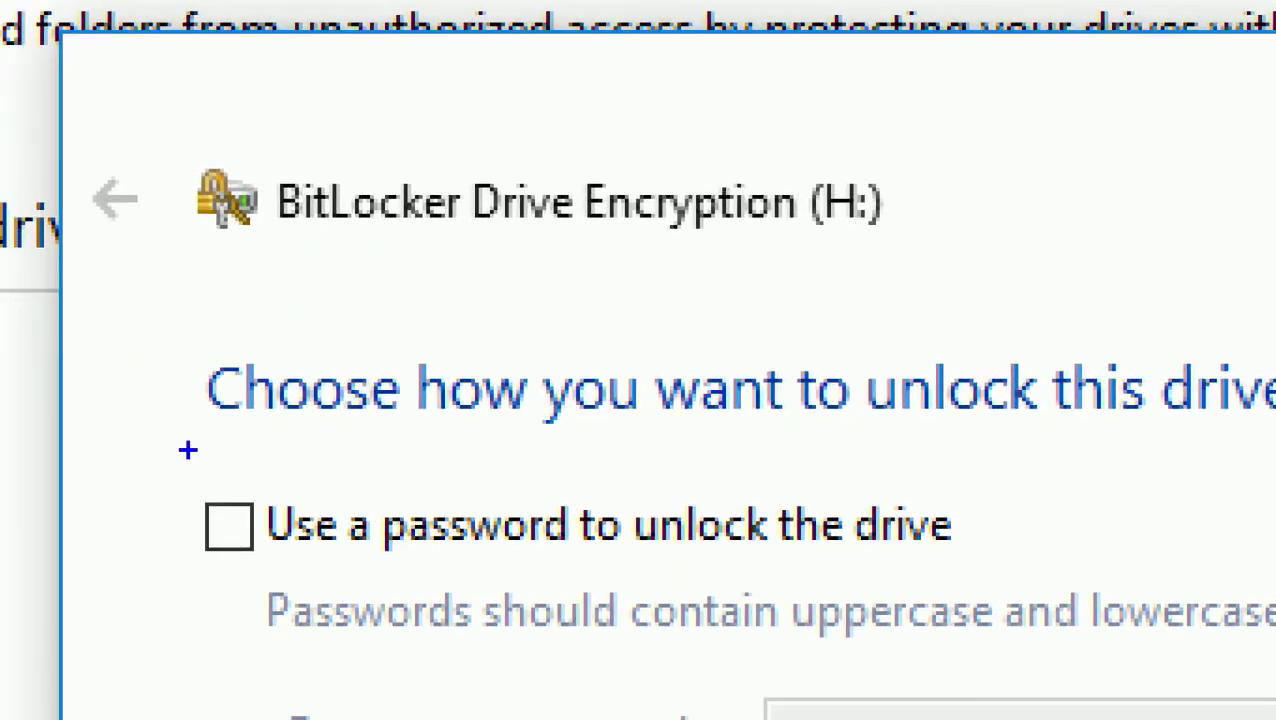
mouse_move(178, 459)
left_mouse_down()
mouse_move(629, 538)
mouse_move(968, 570)
left_mouse_up()
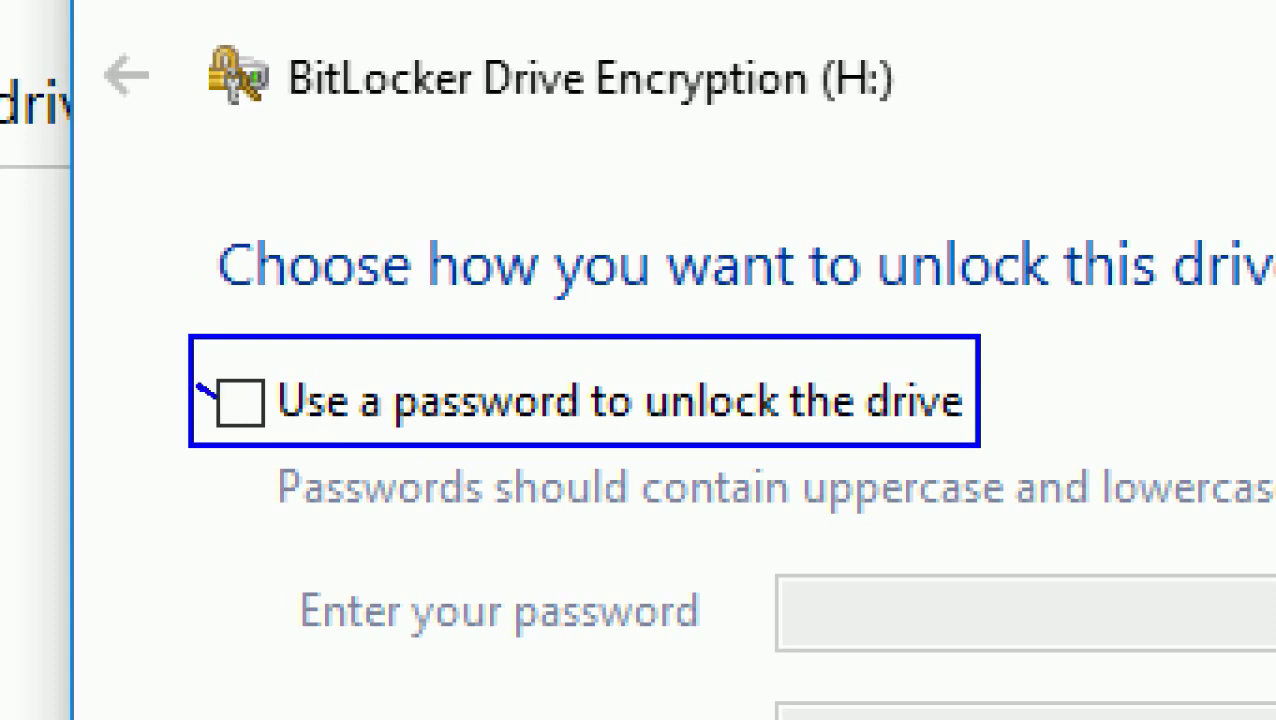
left_click_drag(214, 397, 328, 361)
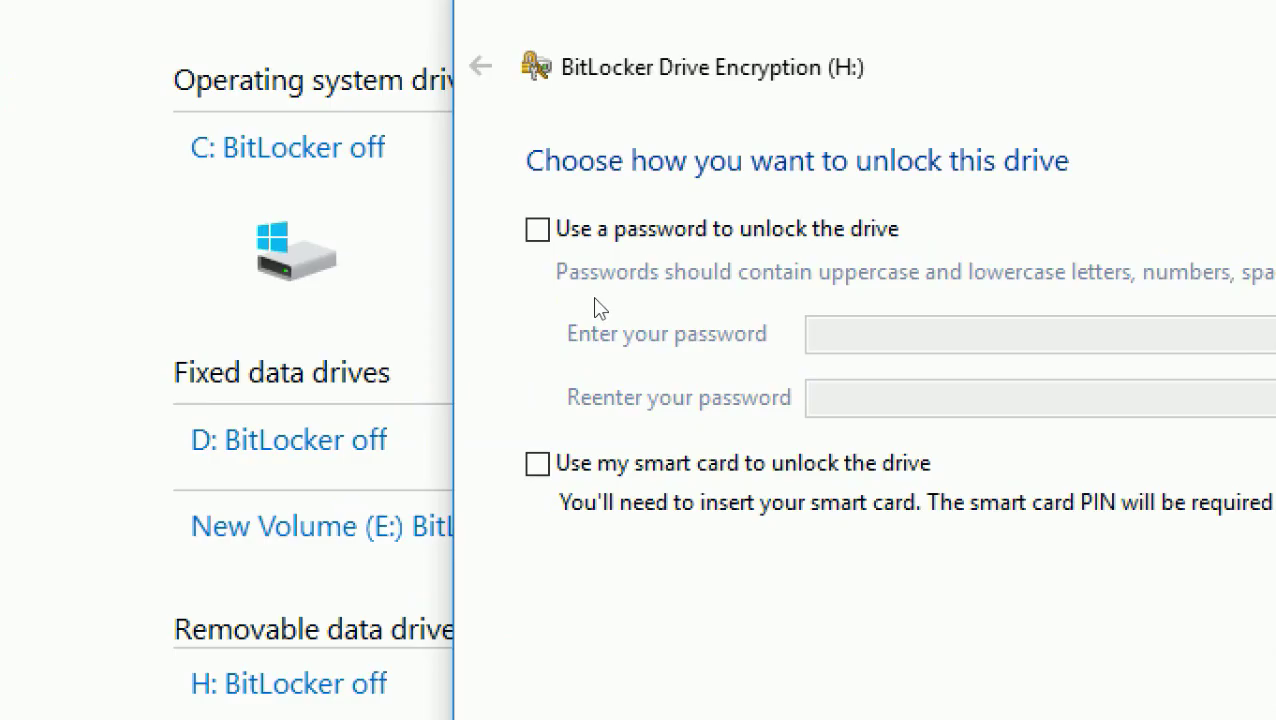
Enable password unlocking for H: and enter the drive password and its confirmation
left_click(610, 235)
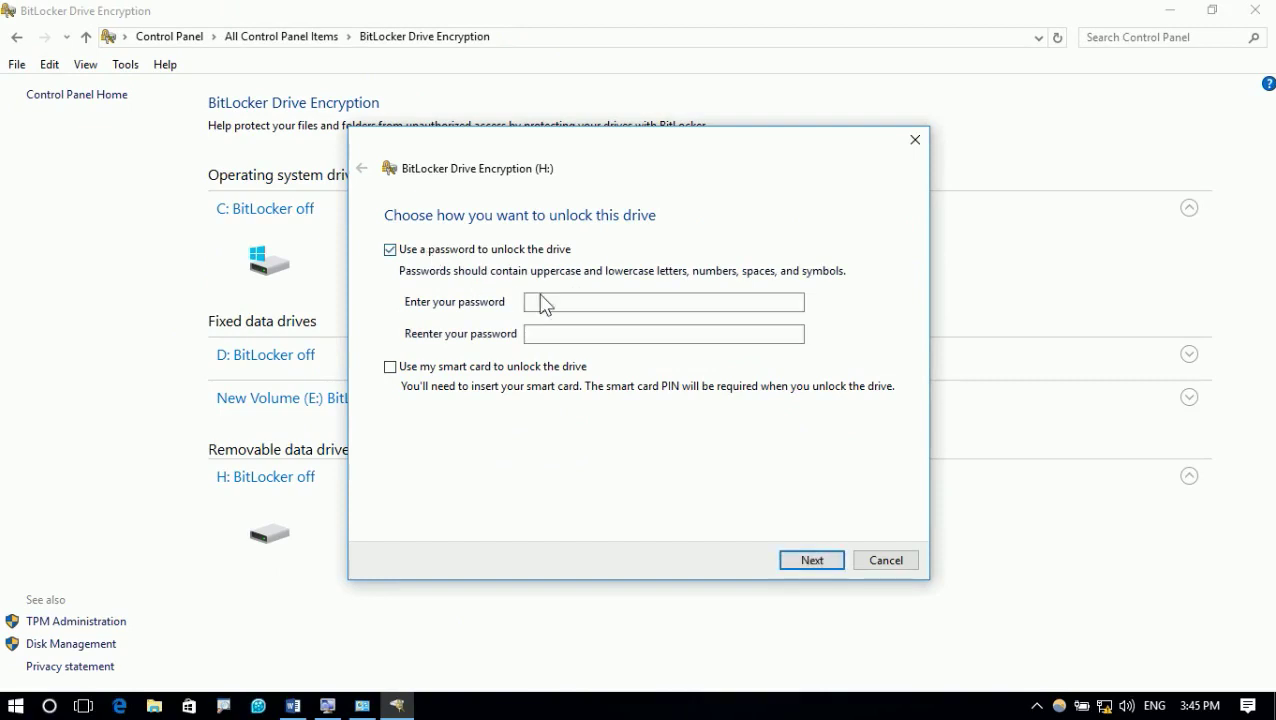
left_click(561, 302)
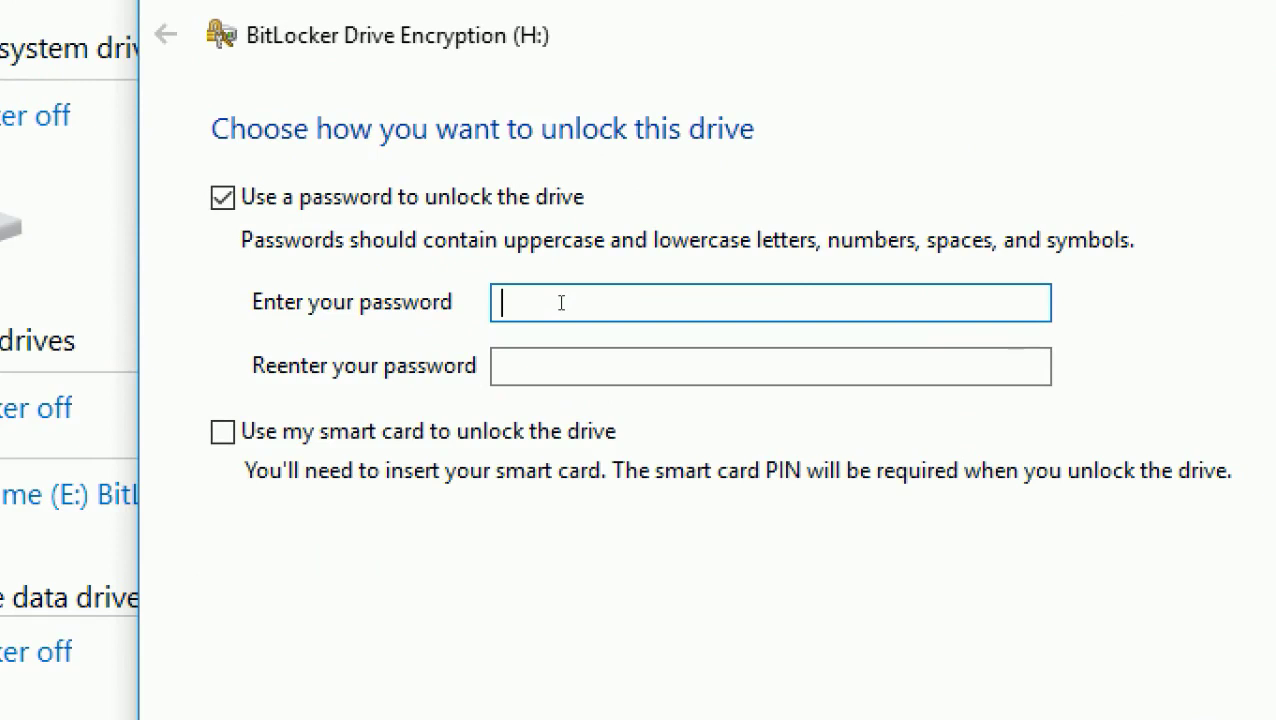
type("**********")
key("Tab")
type("******")
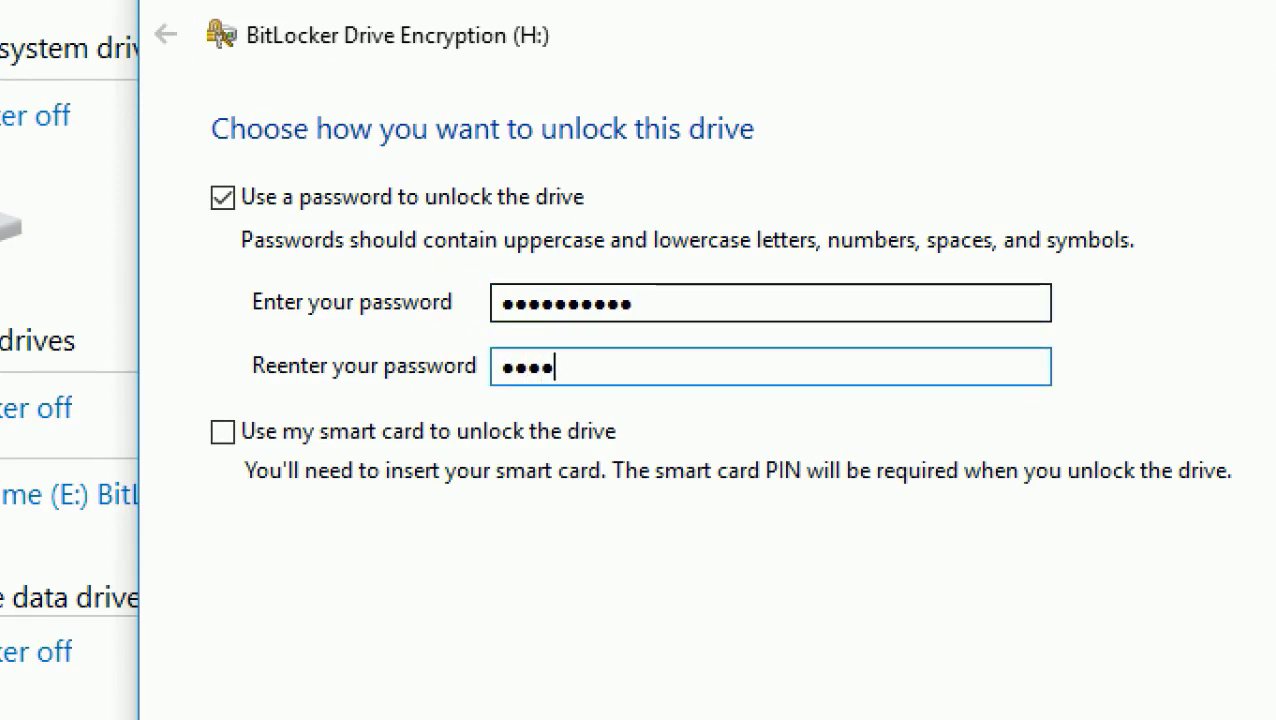
type("****")
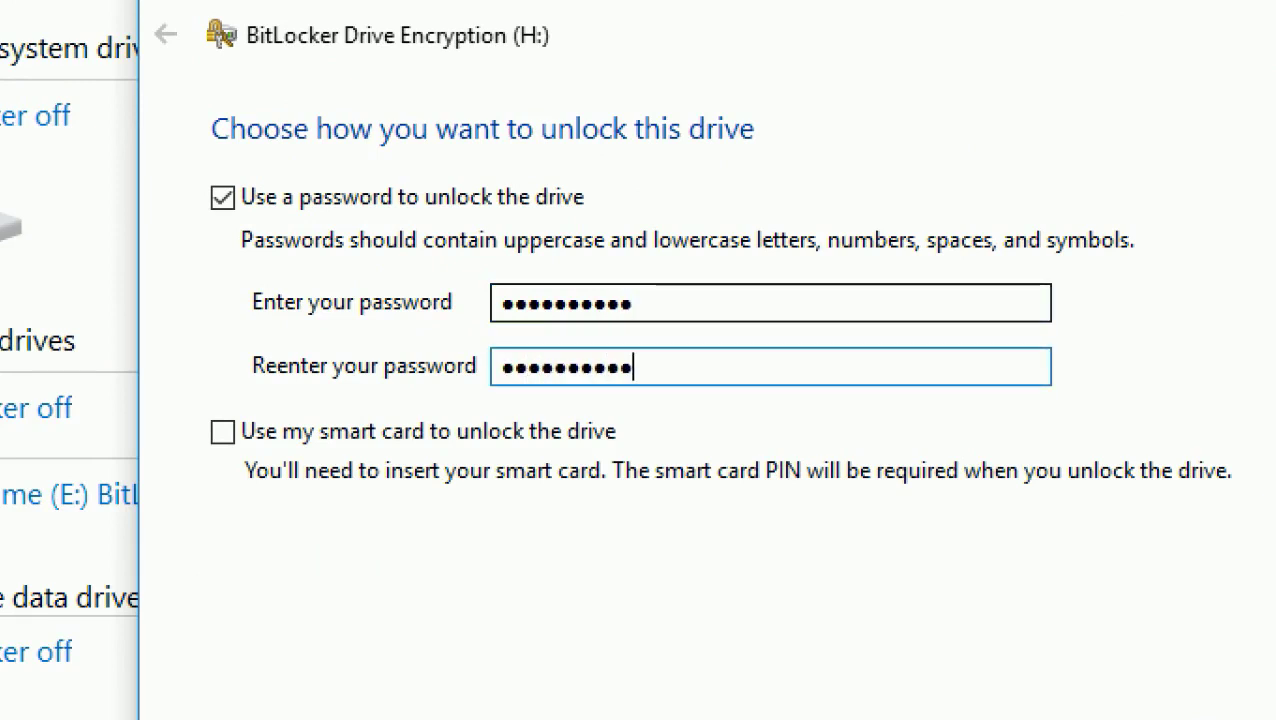
key("BackSpace")
type("*")
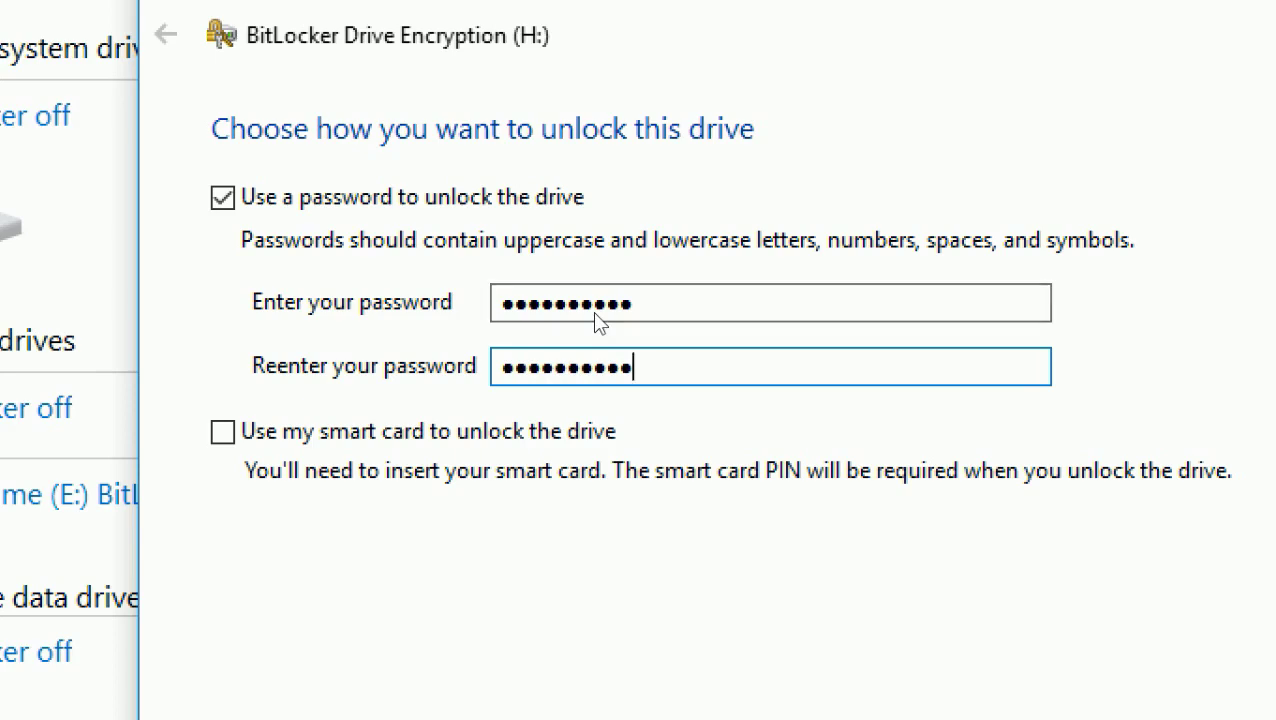
key("Return")
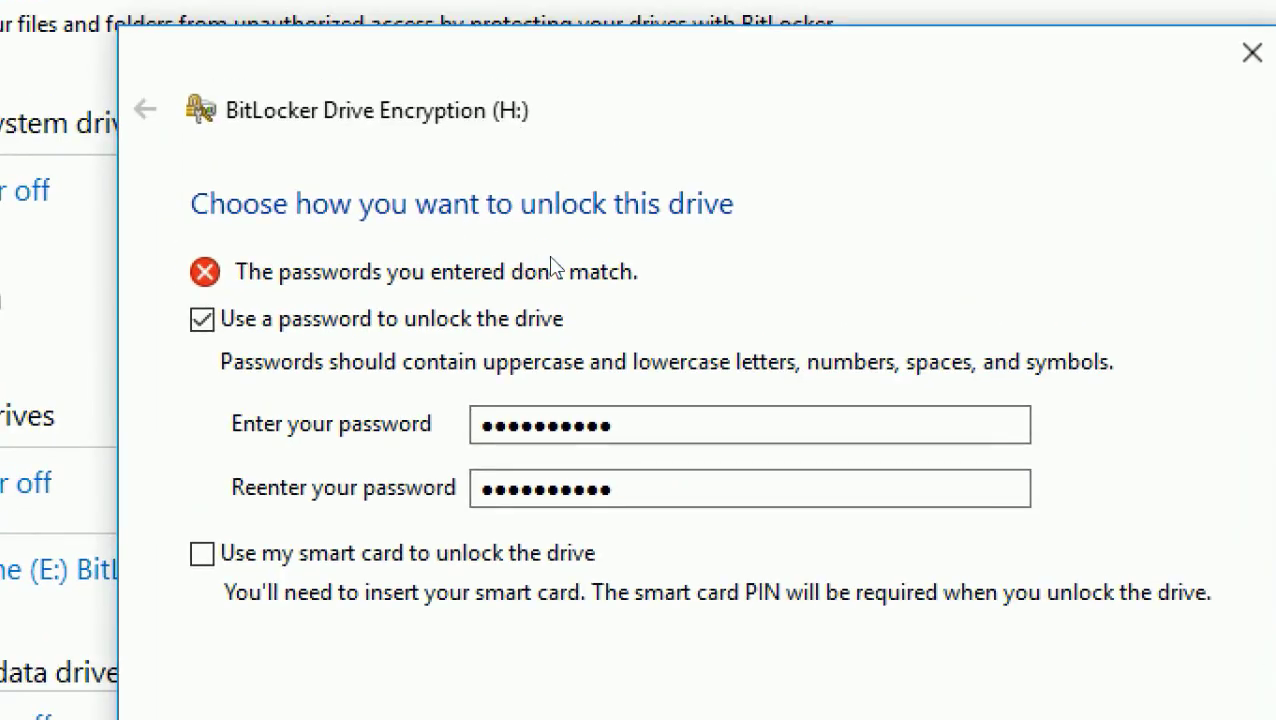
Correct the mismatched last character of the confirmation and continue
double_click(621, 489)
left_click(621, 489)
key("BackSpace")
type("1")
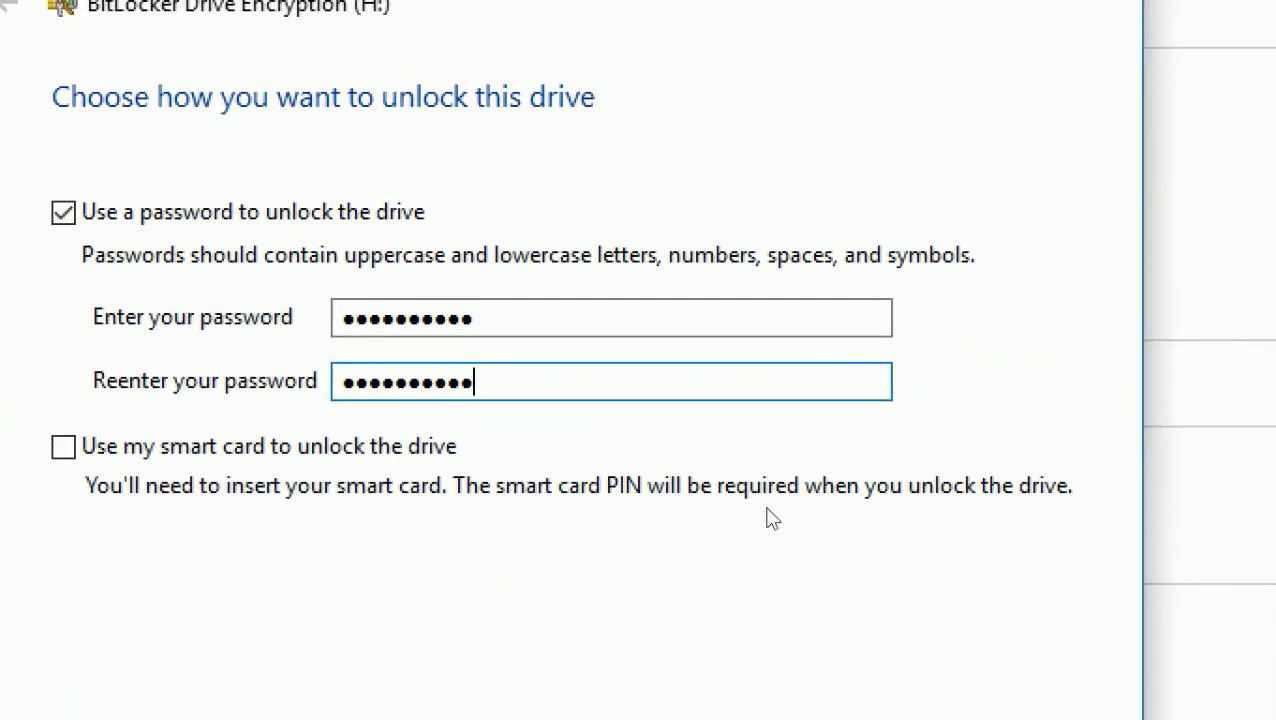
left_click(812, 559)
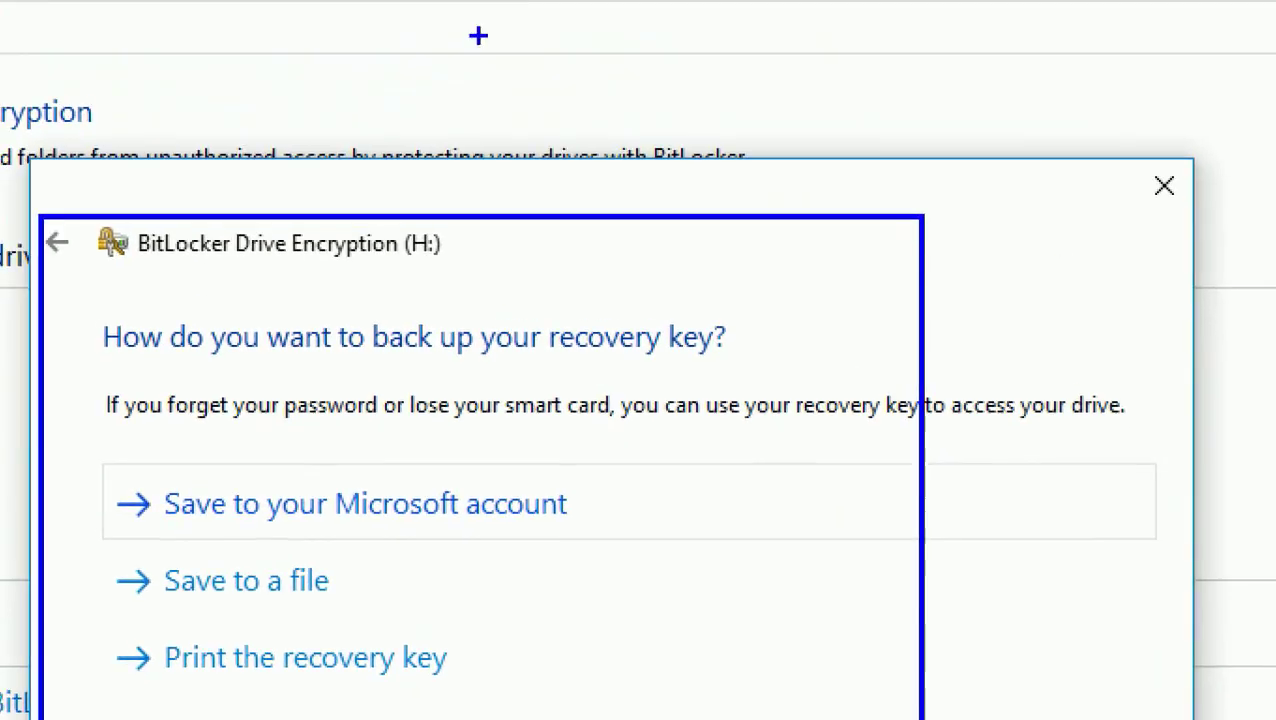
Underline the recovery key backup question and cross out the print option
mouse_move(118, 356)
left_mouse_down()
mouse_move(480, 375)
mouse_move(652, 364)
mouse_move(636, 243)
left_mouse_up()
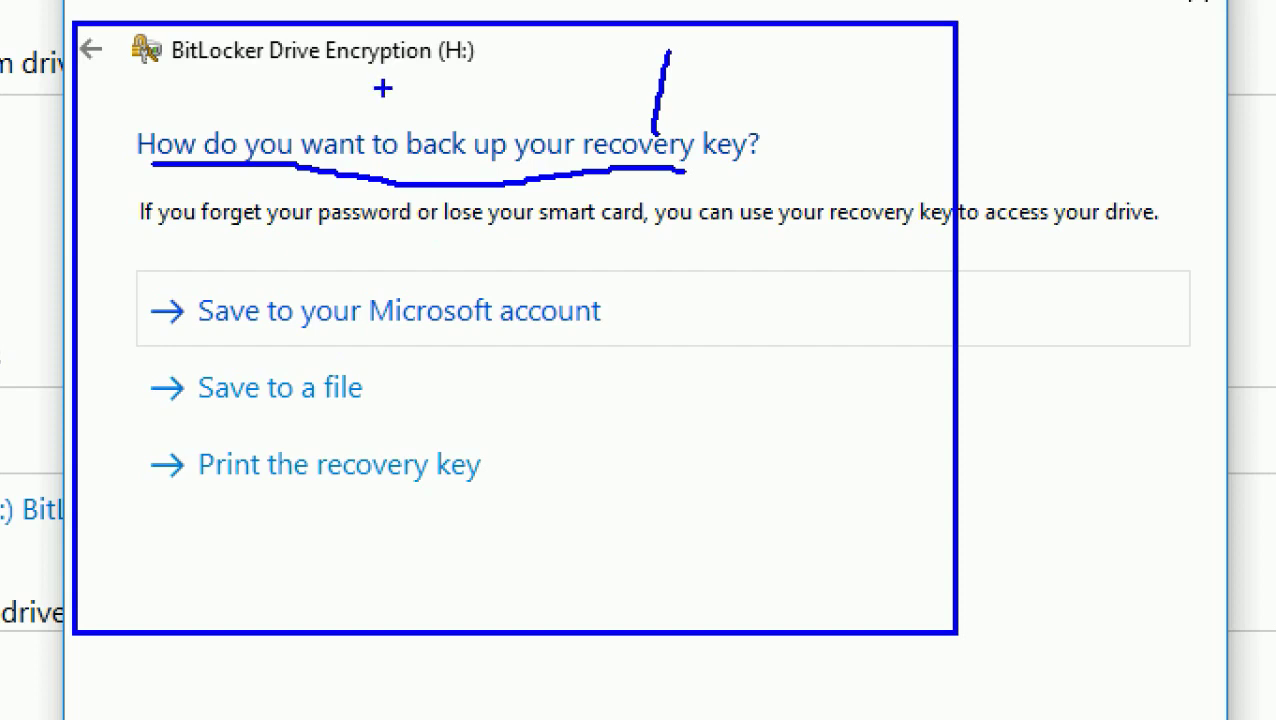
left_click_drag(180, 488, 448, 500)
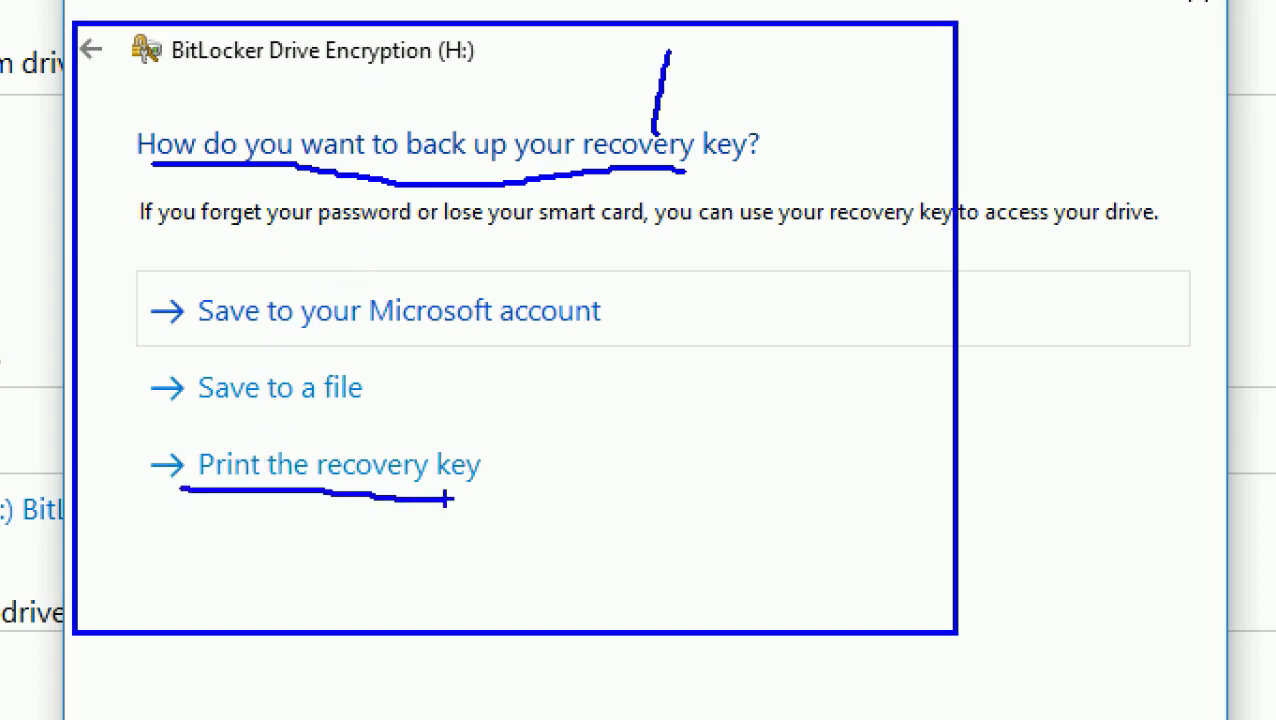
left_click_drag(446, 385, 388, 522)
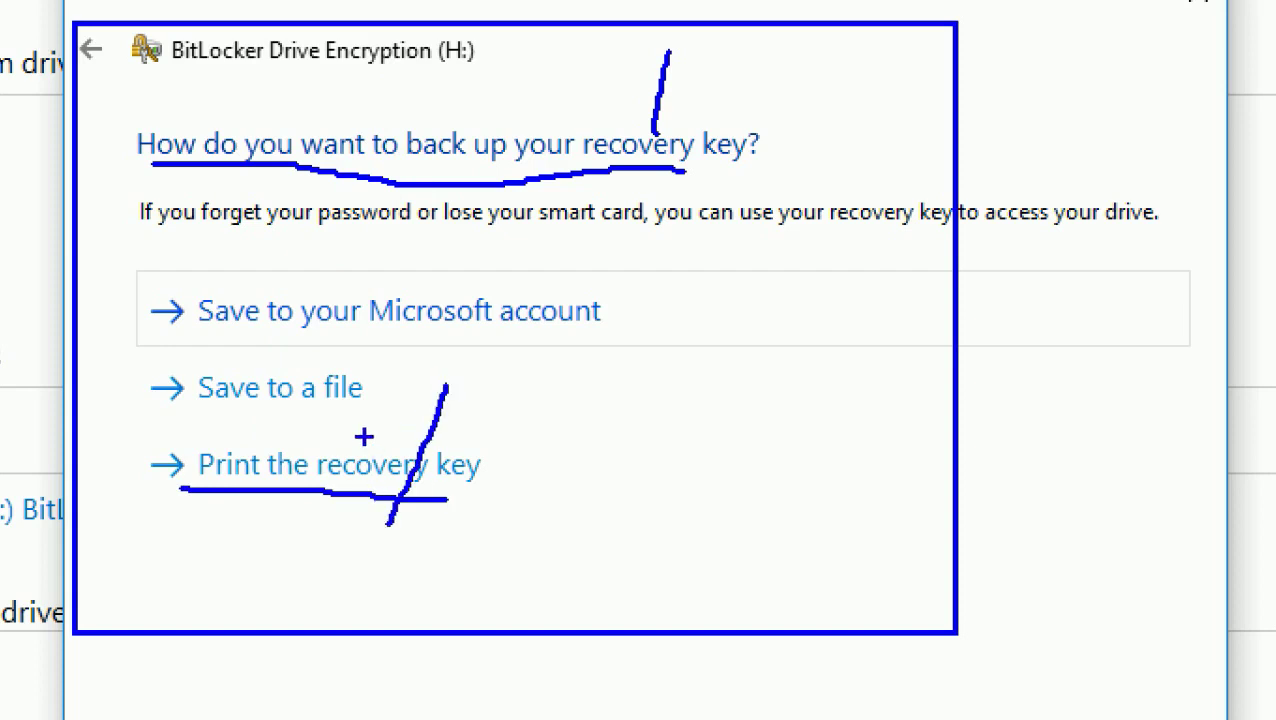
left_click_drag(364, 436, 481, 512)
Mark Save to a file as the choice, cross out Microsoft account, and note Next is unavailable
left_click_drag(175, 410, 380, 417)
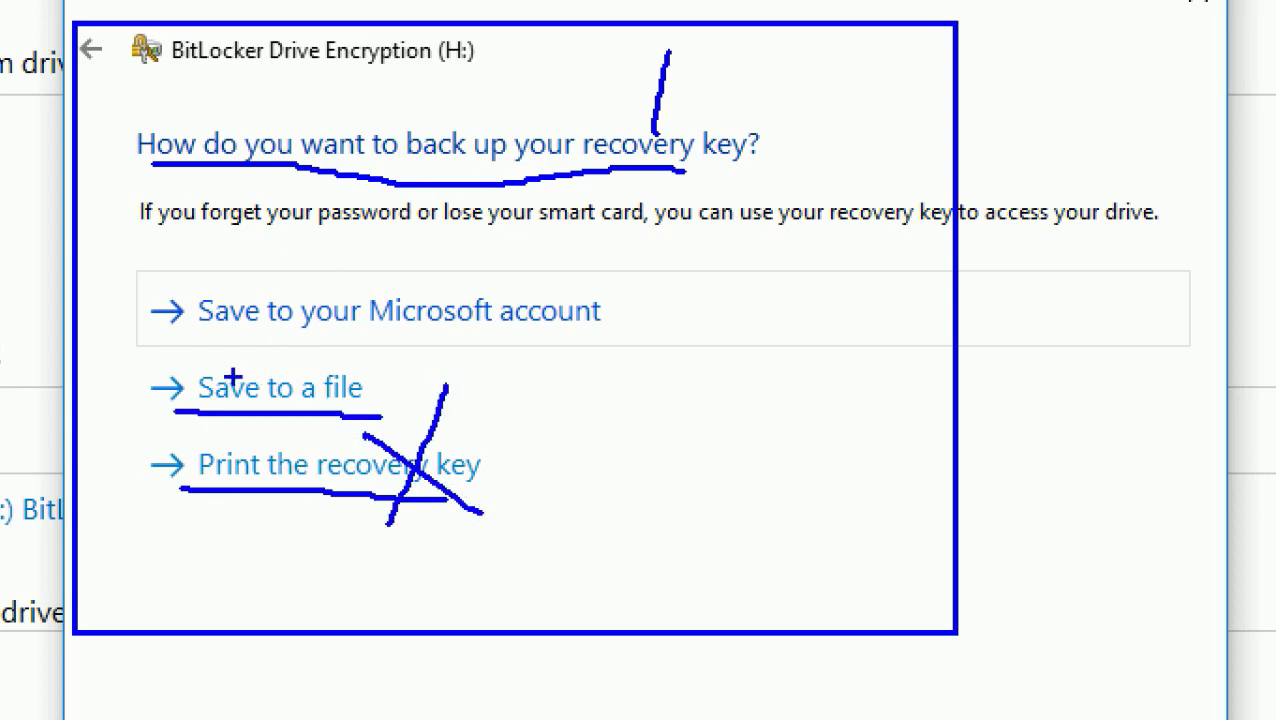
mouse_move(404, 371)
left_mouse_down()
mouse_move(678, 370)
mouse_move(779, 310)
left_mouse_up()
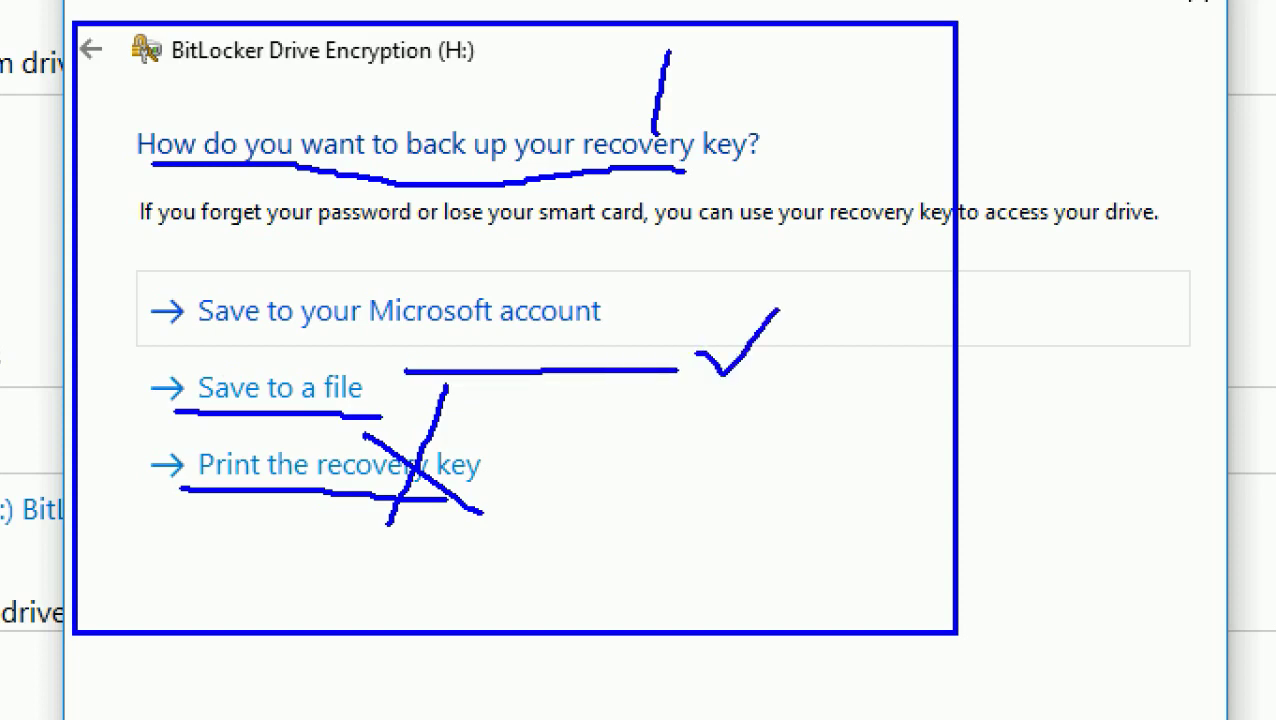
mouse_move(173, 338)
left_mouse_down()
mouse_move(500, 346)
mouse_move(645, 318)
mouse_move(597, 295)
left_mouse_up()
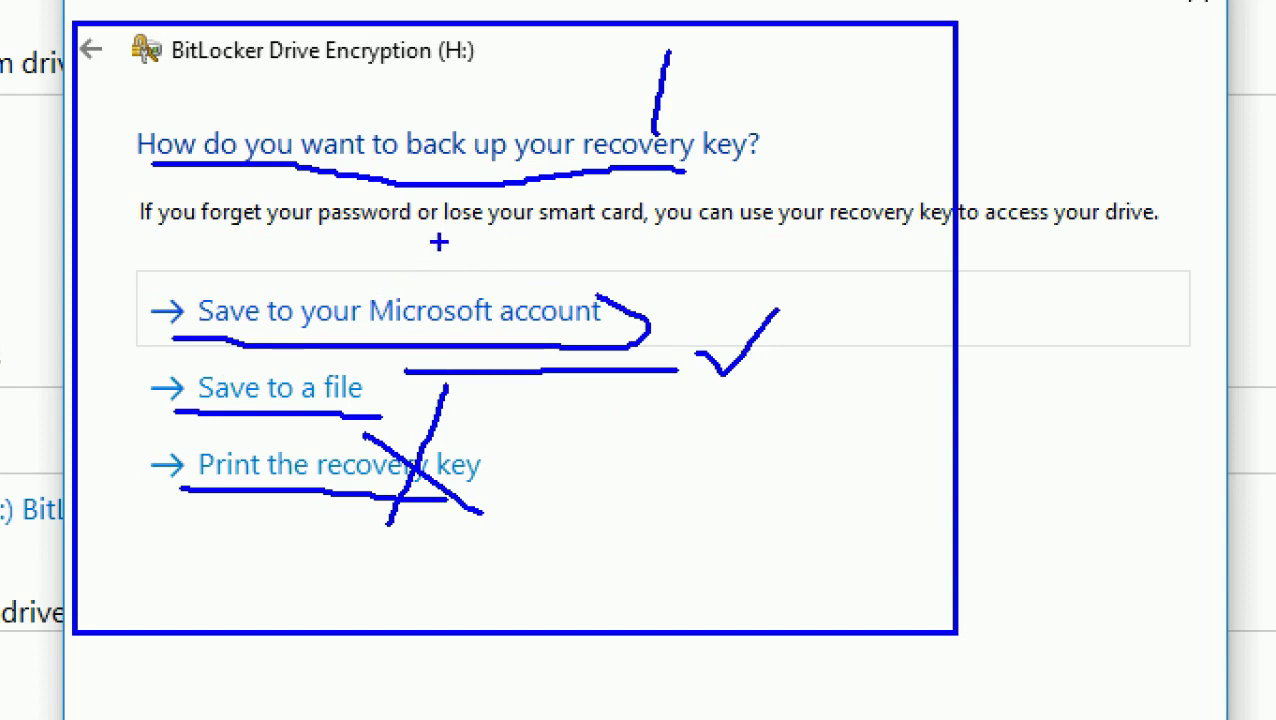
left_click_drag(441, 243, 378, 357)
left_click_drag(348, 270, 488, 339)
mouse_move(236, 359)
left_mouse_down()
mouse_move(207, 361)
mouse_move(248, 410)
mouse_move(400, 392)
mouse_move(318, 362)
mouse_move(218, 362)
left_mouse_up()
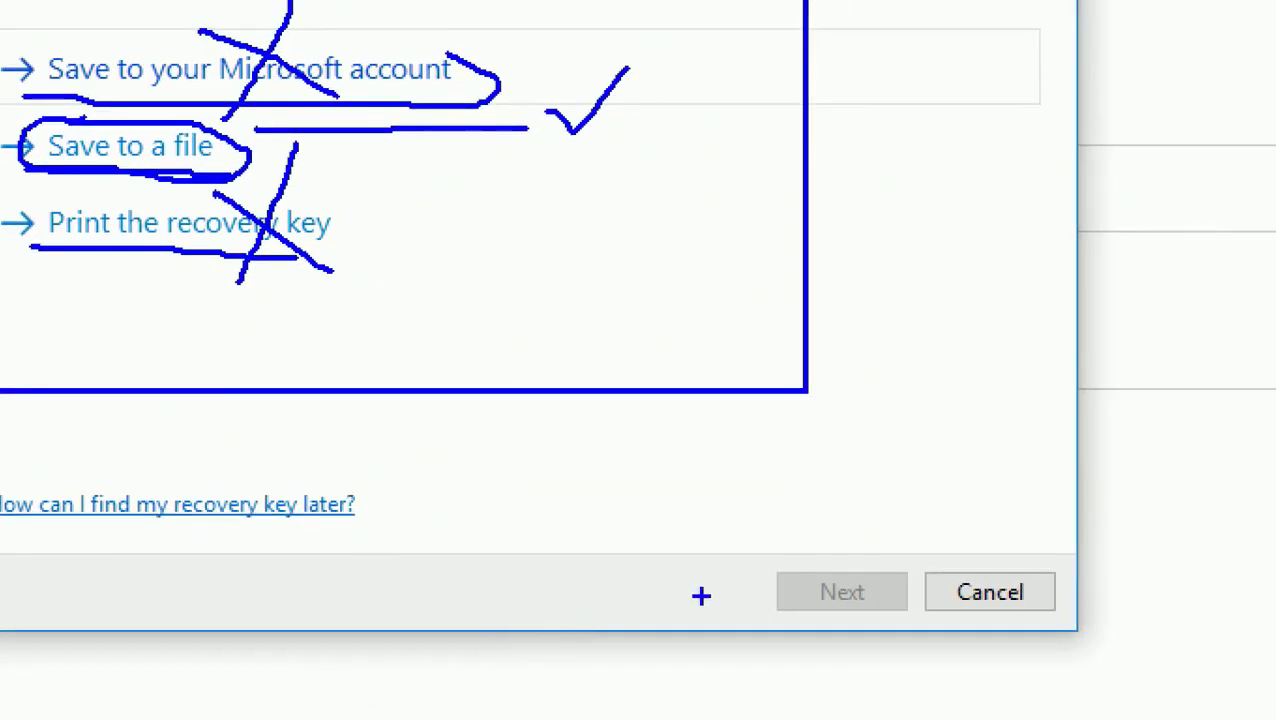
left_click_drag(745, 640, 818, 552)
left_click_drag(722, 560, 866, 664)
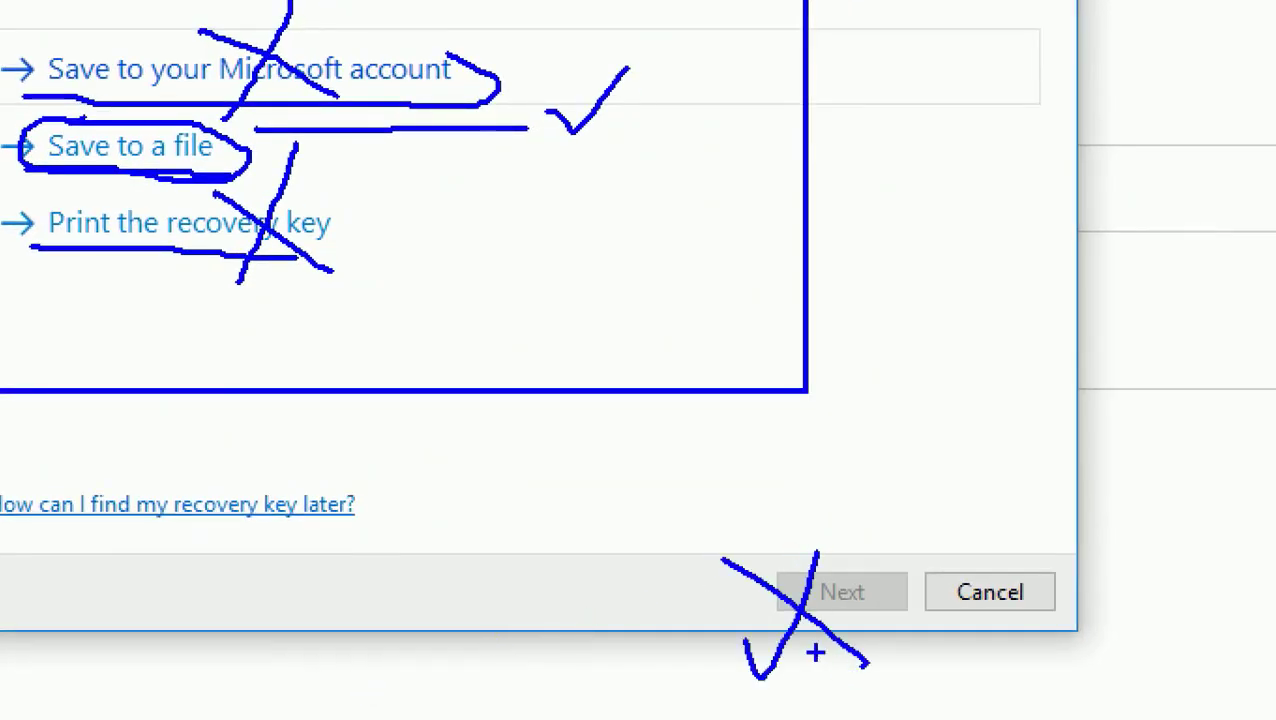
Save the recovery key to a text file on the Desktop under a typed name
key("Escape")
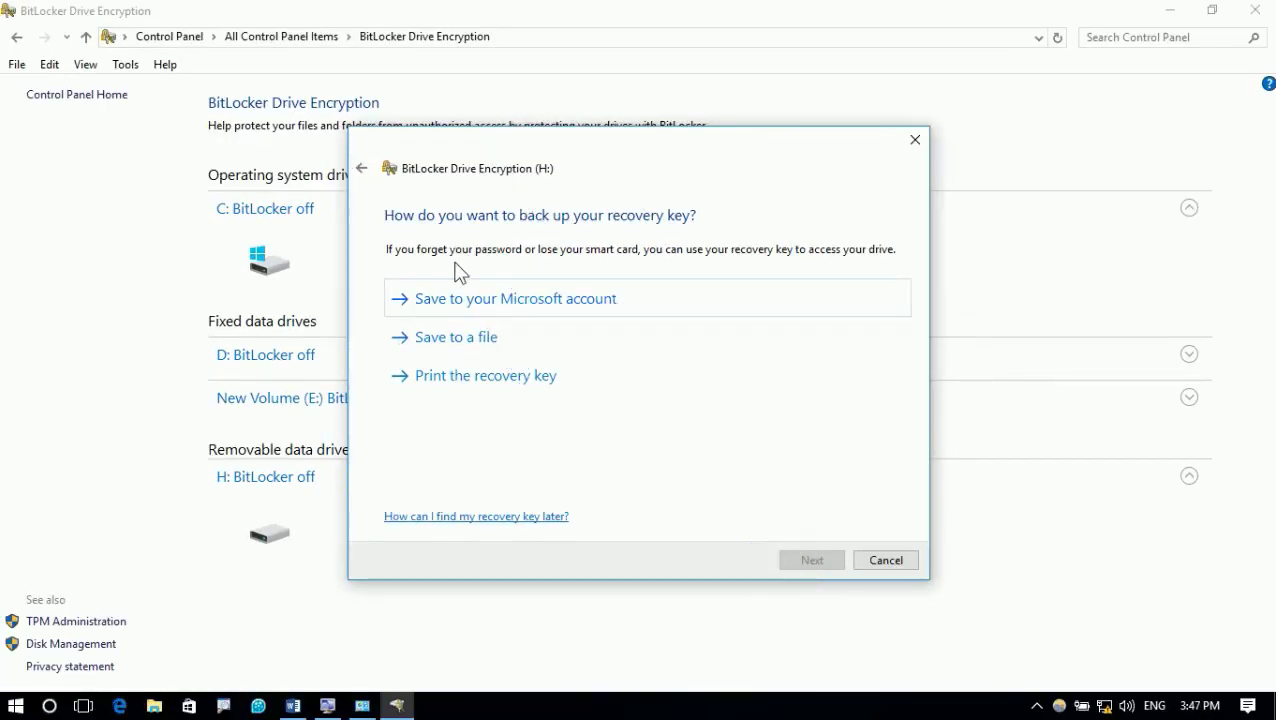
left_click(468, 337)
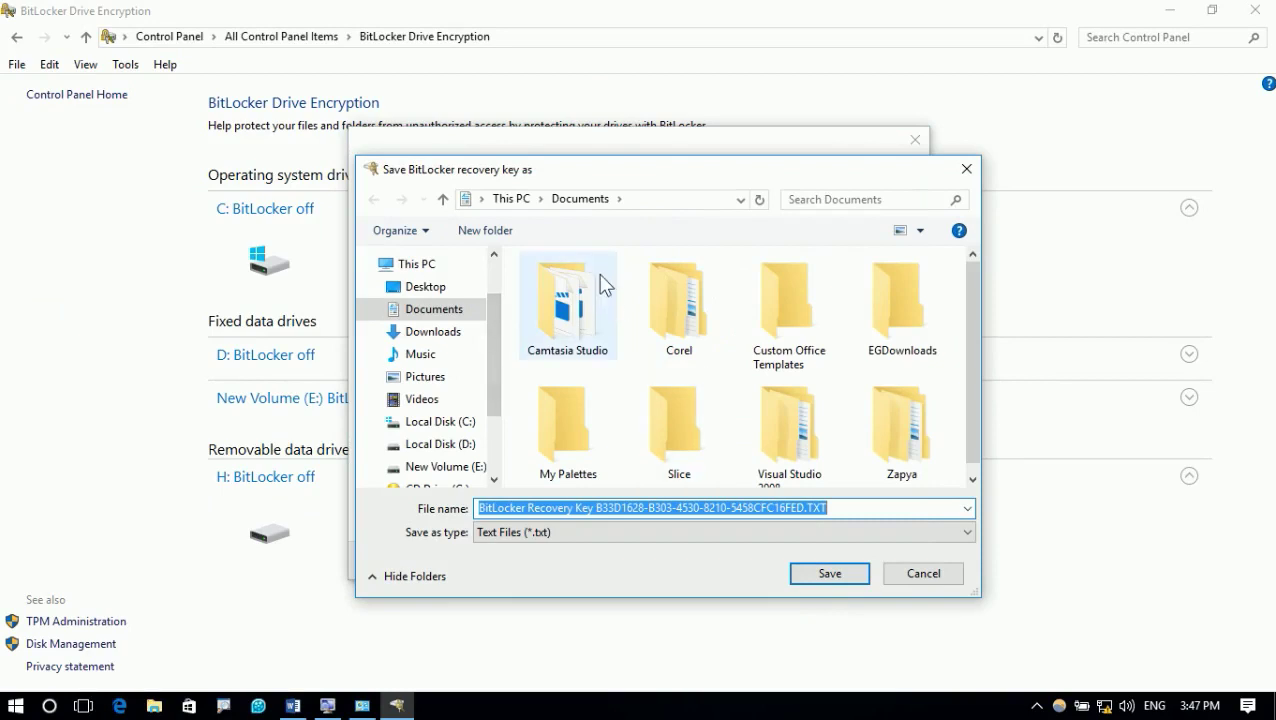
left_click(446, 288)
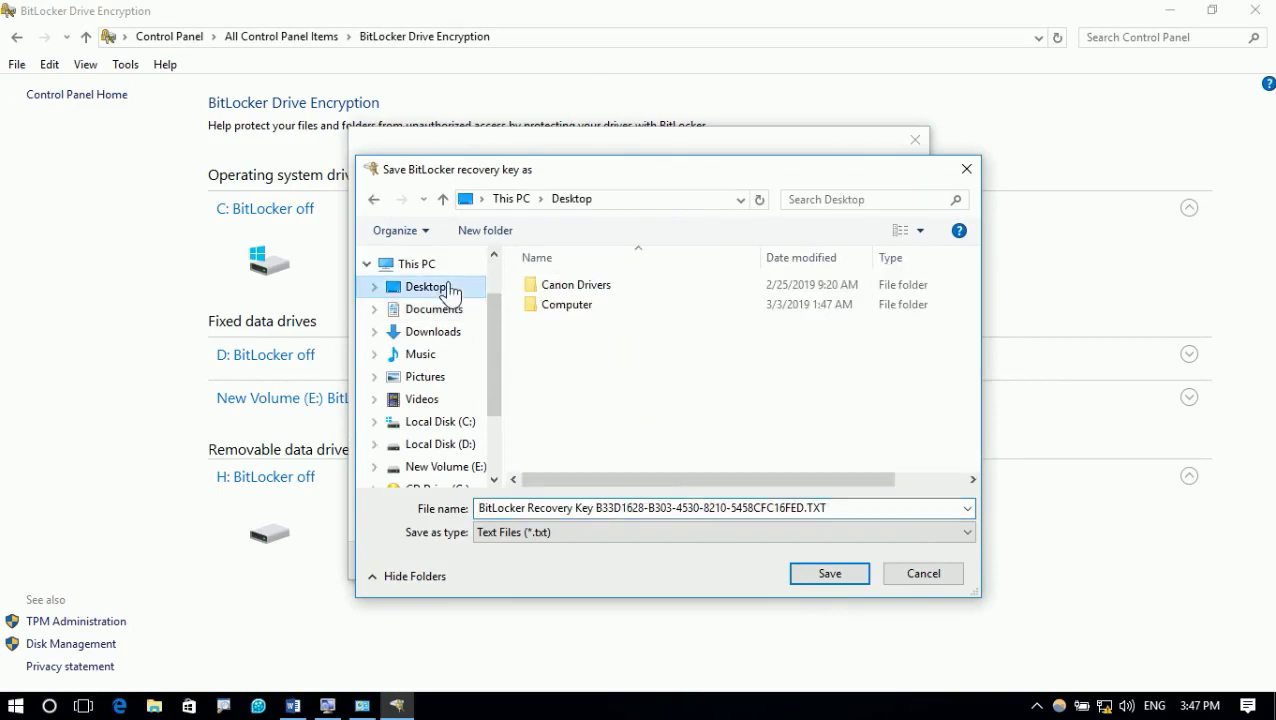
left_click(753, 507)
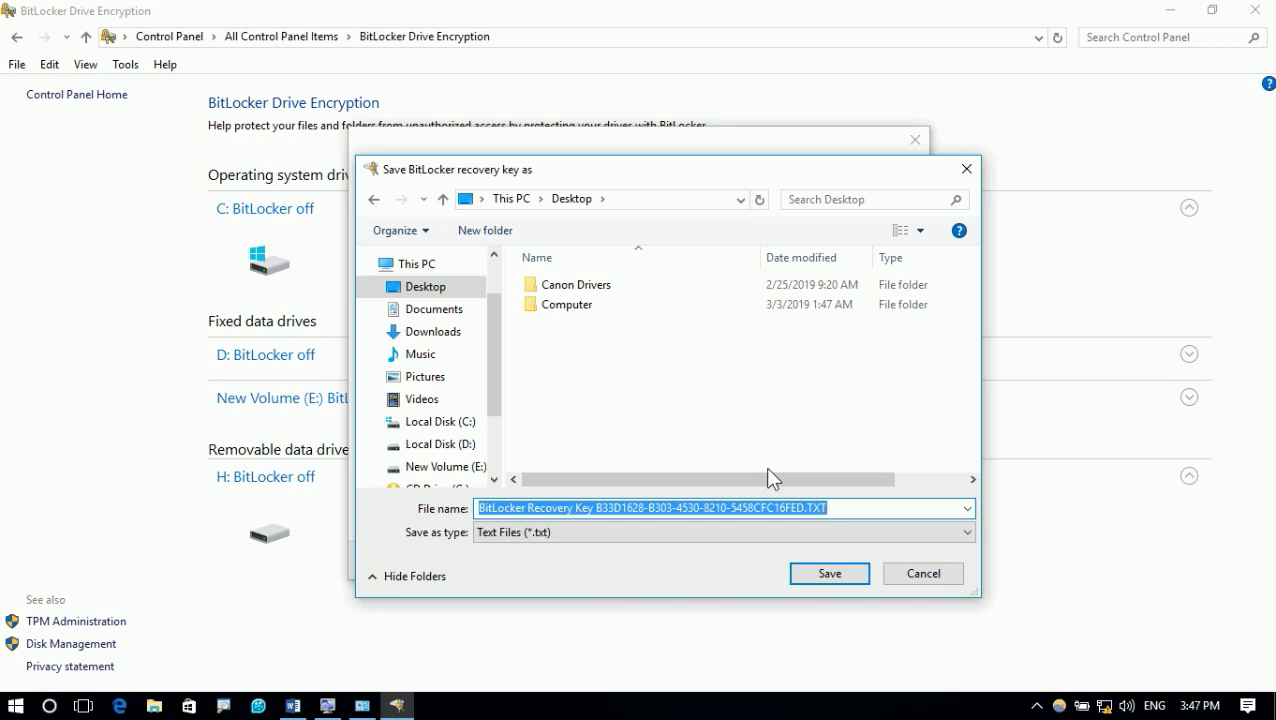
type("Ahma")
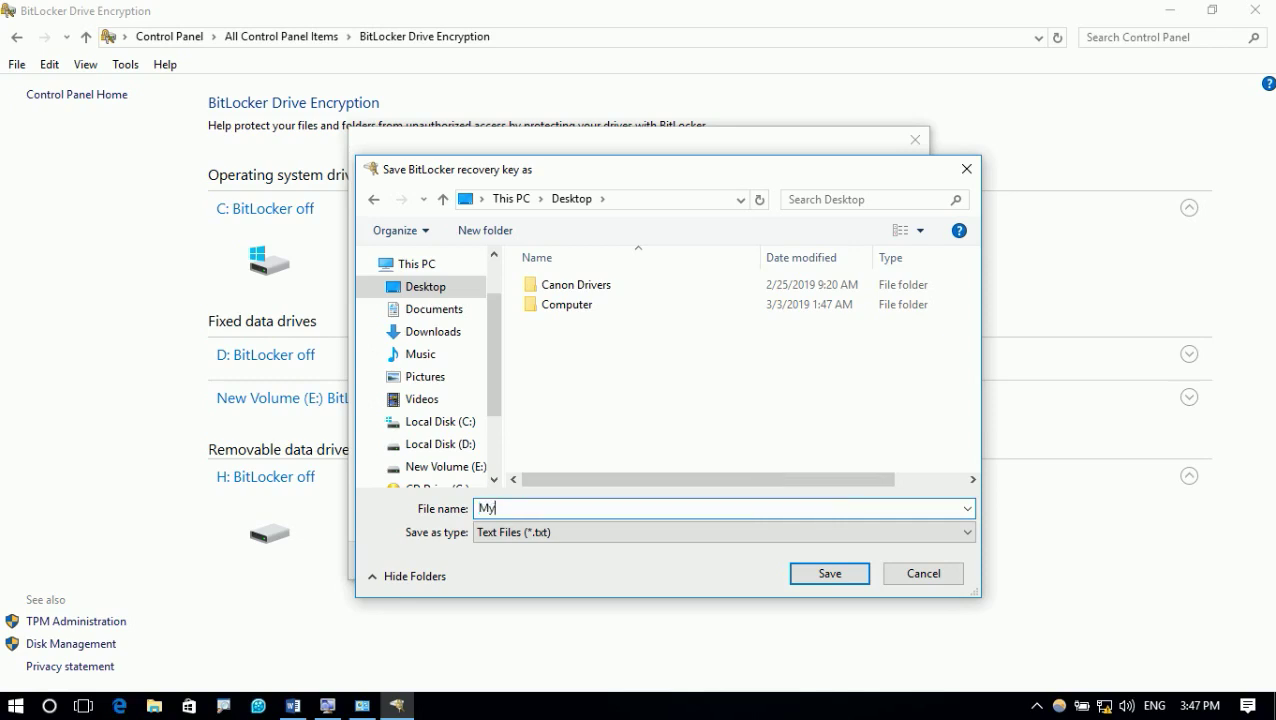
key("Return")
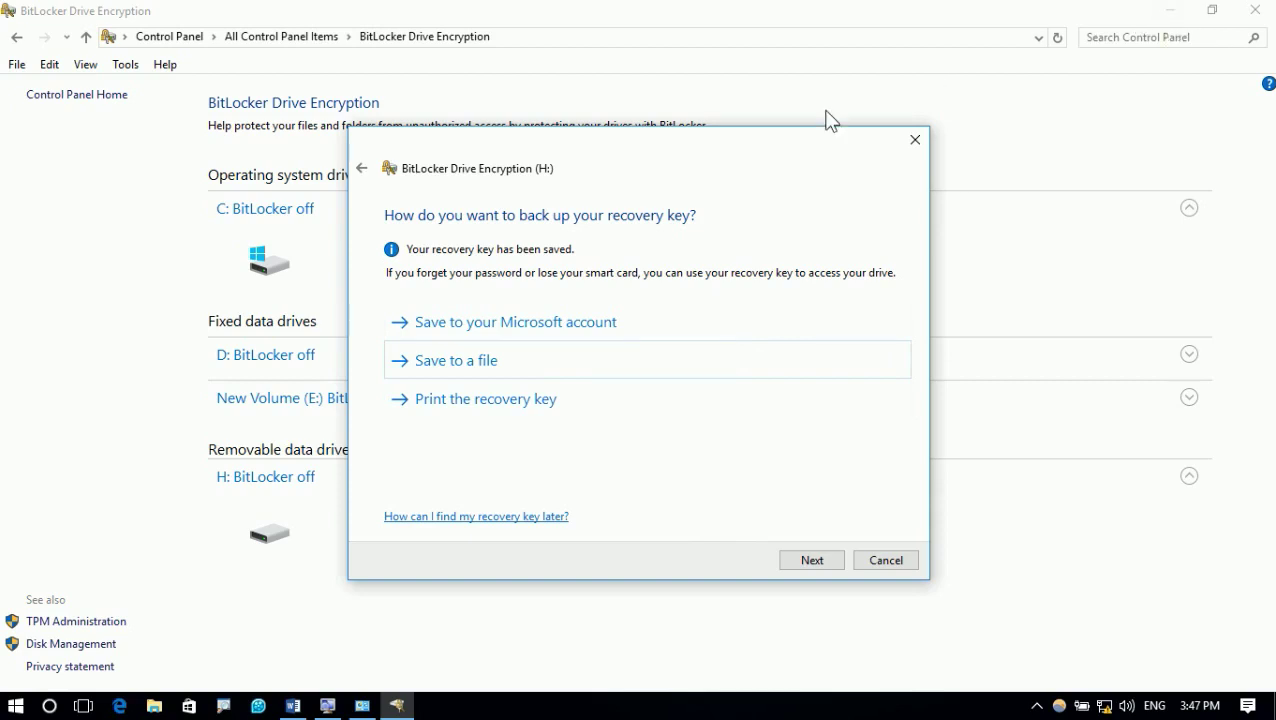
Save a second copy of the recovery key as 'My USB Key' on the Desktop
left_click(547, 373)
left_click(573, 332)
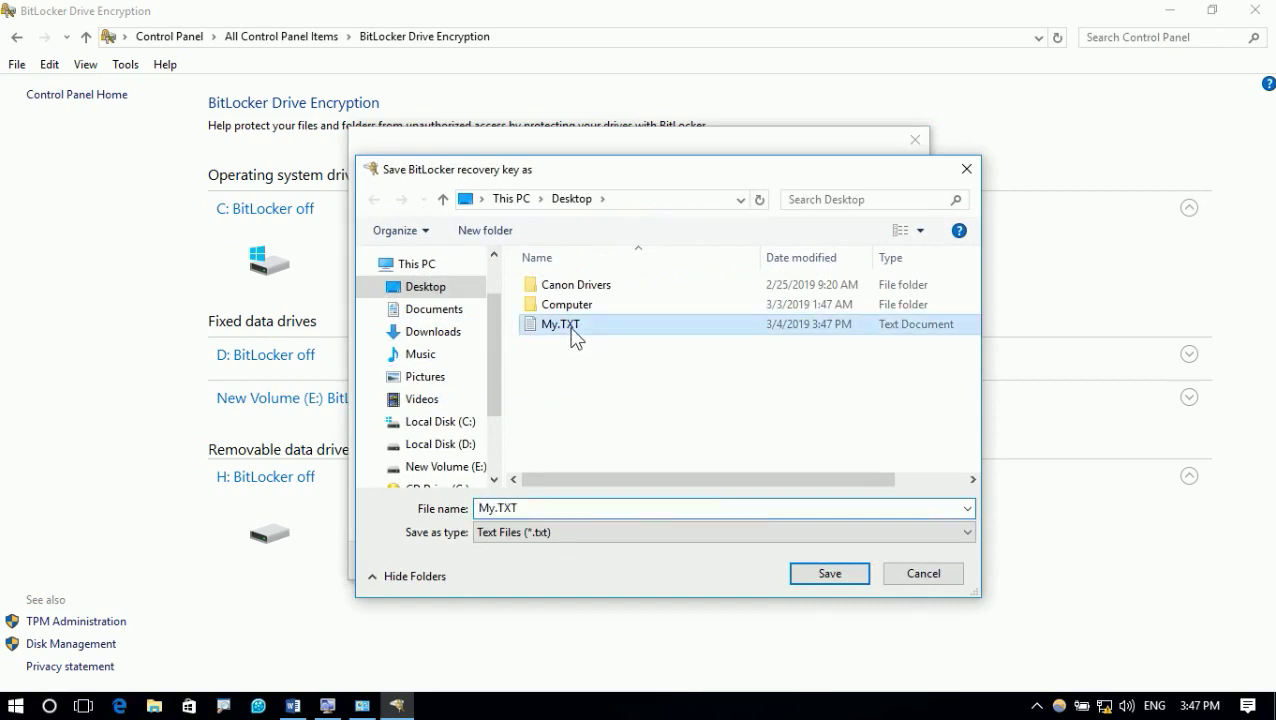
left_click(556, 507)
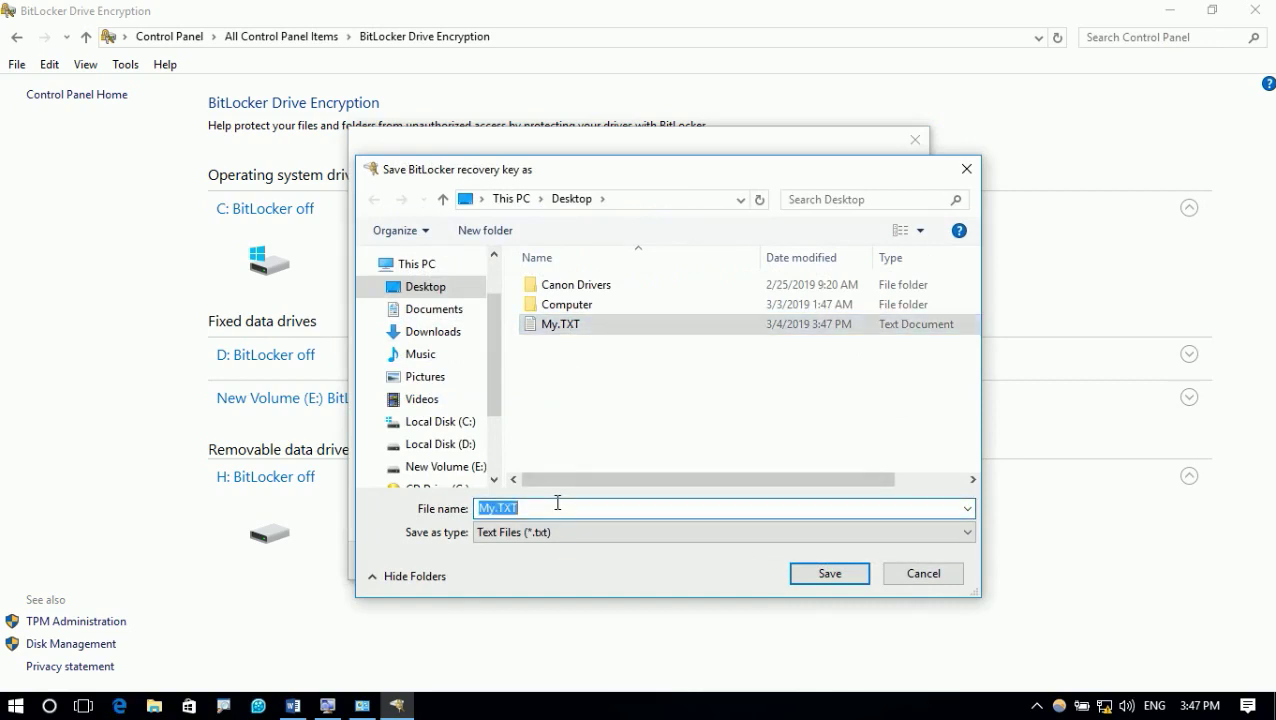
type("My USB Key")
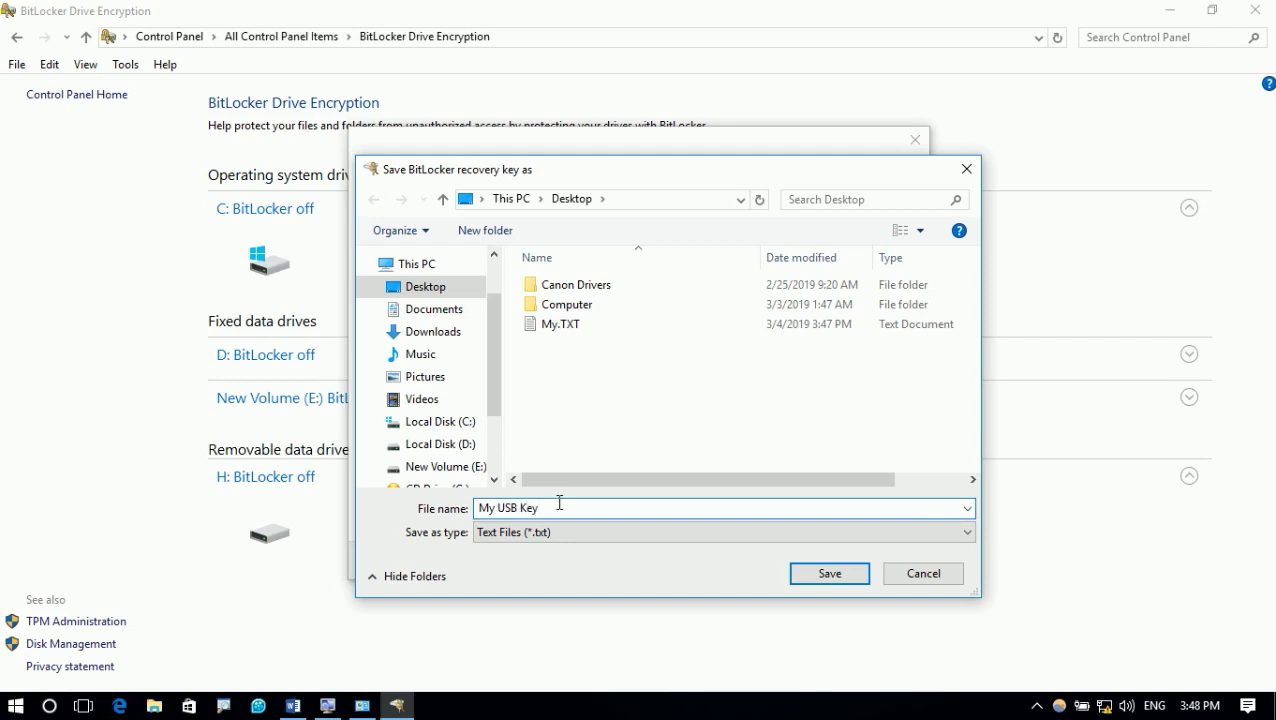
left_click(806, 576)
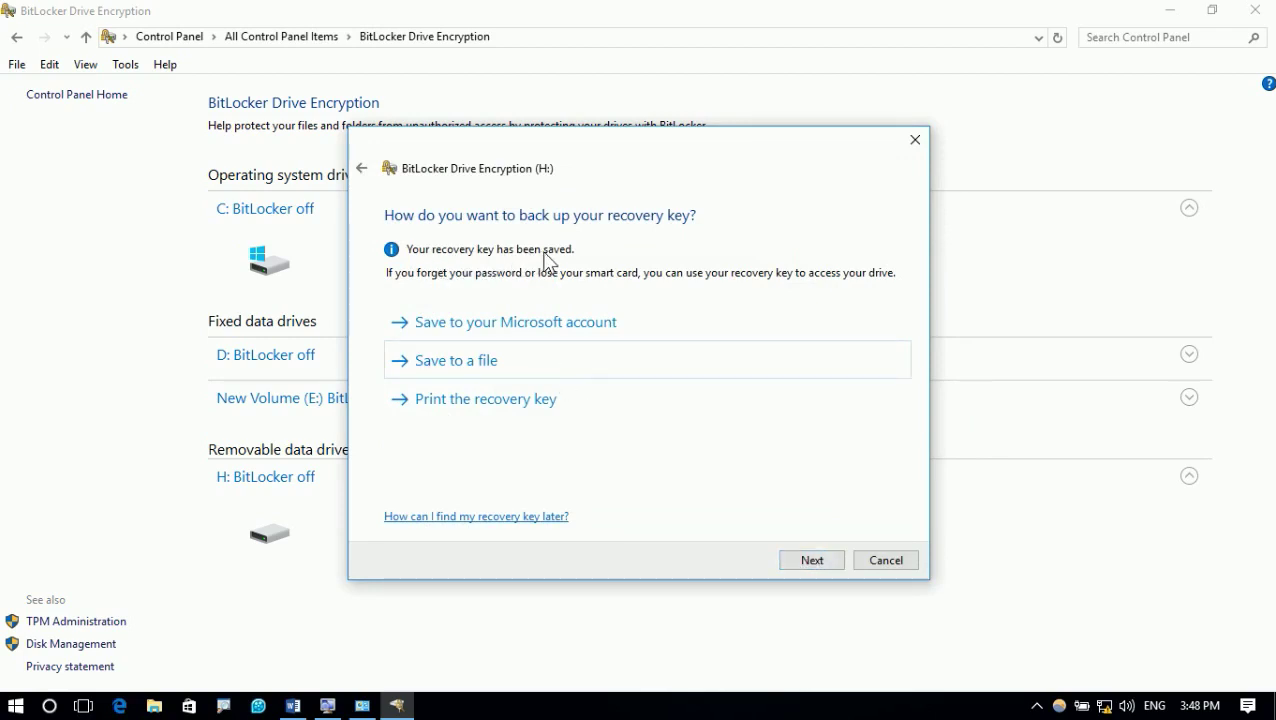
Keep 'Encrypt used disk space only' and 'Compatible mode', then start encrypting drive H:
left_click(818, 562)
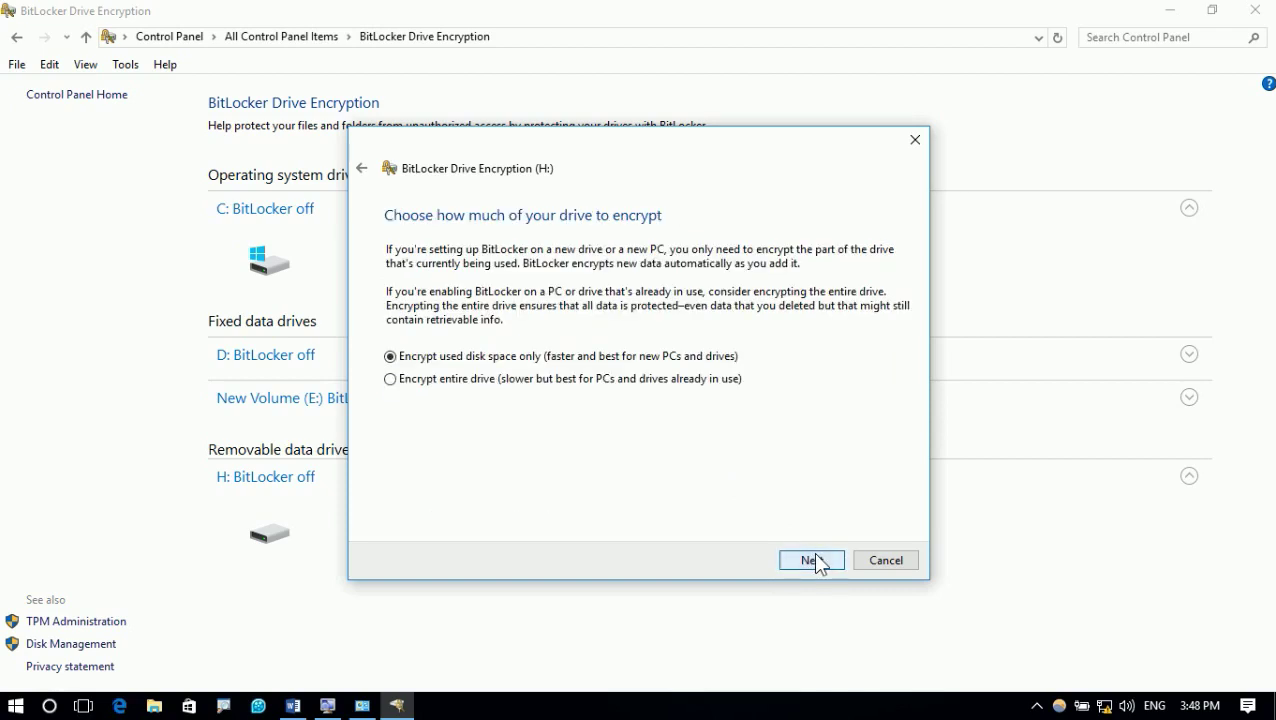
left_click(812, 561)
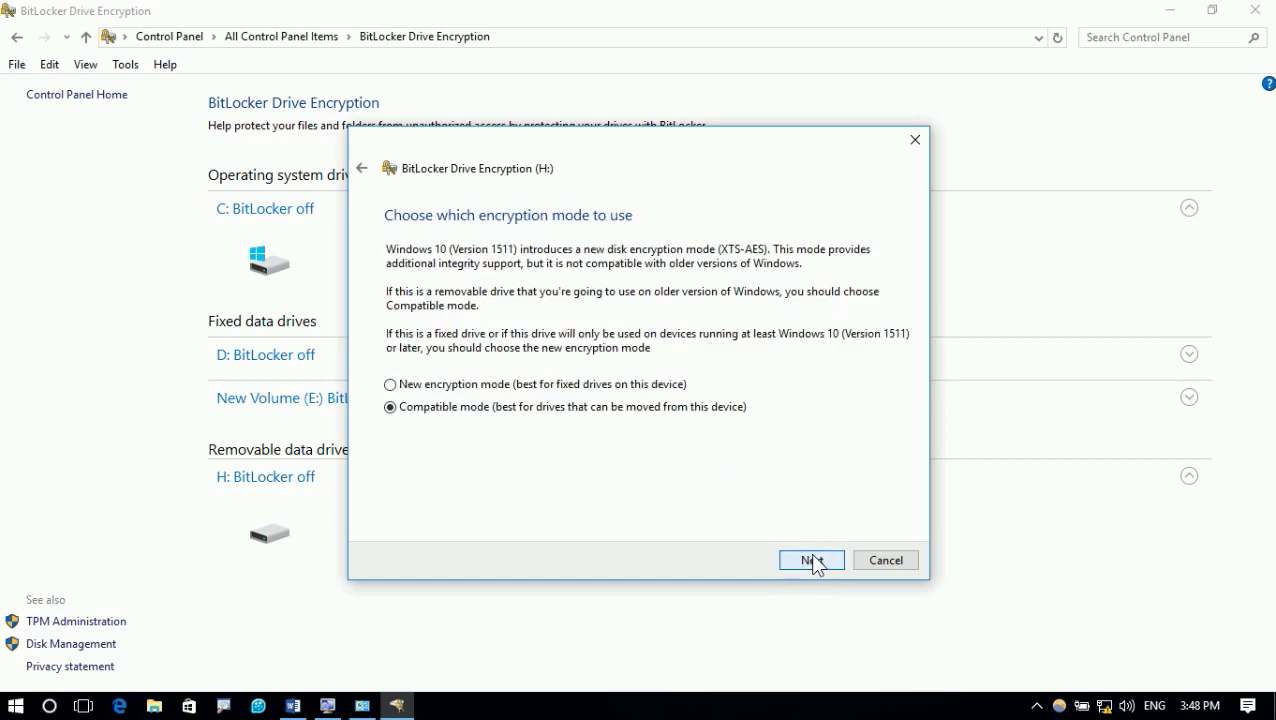
left_click(813, 561)
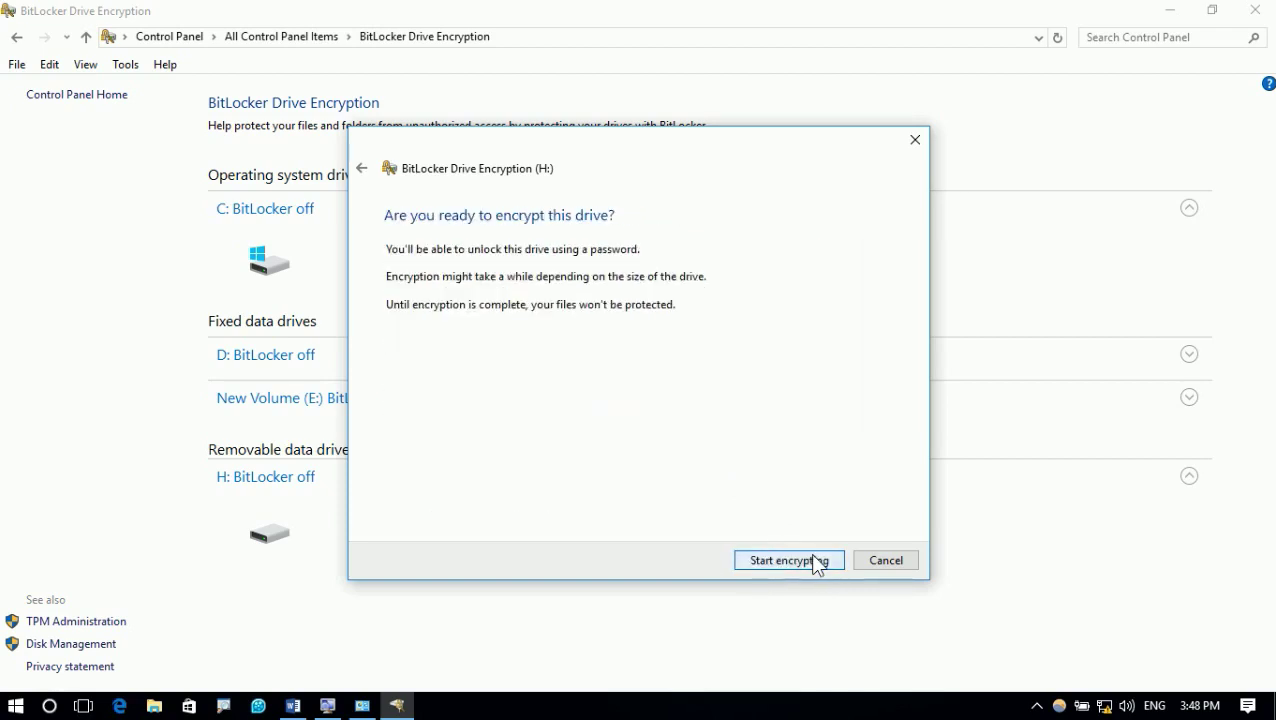
left_click(765, 562)
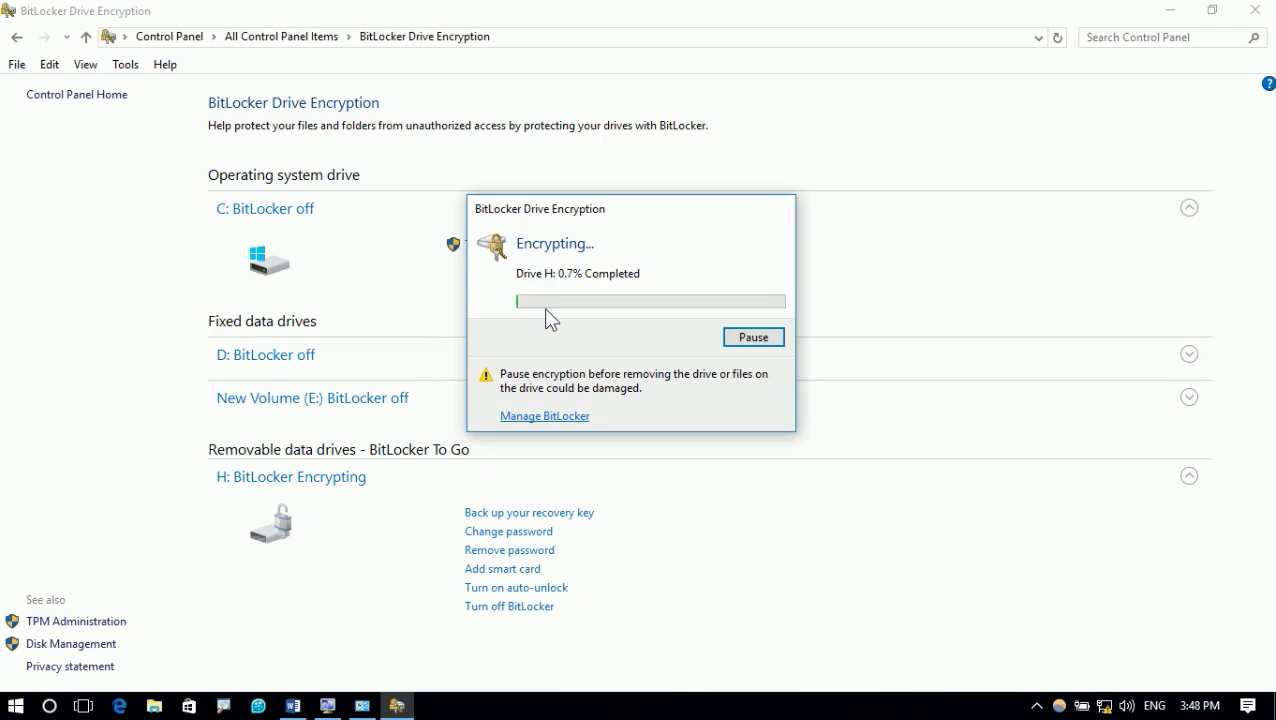
End the BitLocker Drive Encryption Notification task in Task Manager and close it
key("ctrl+shift+Escape")
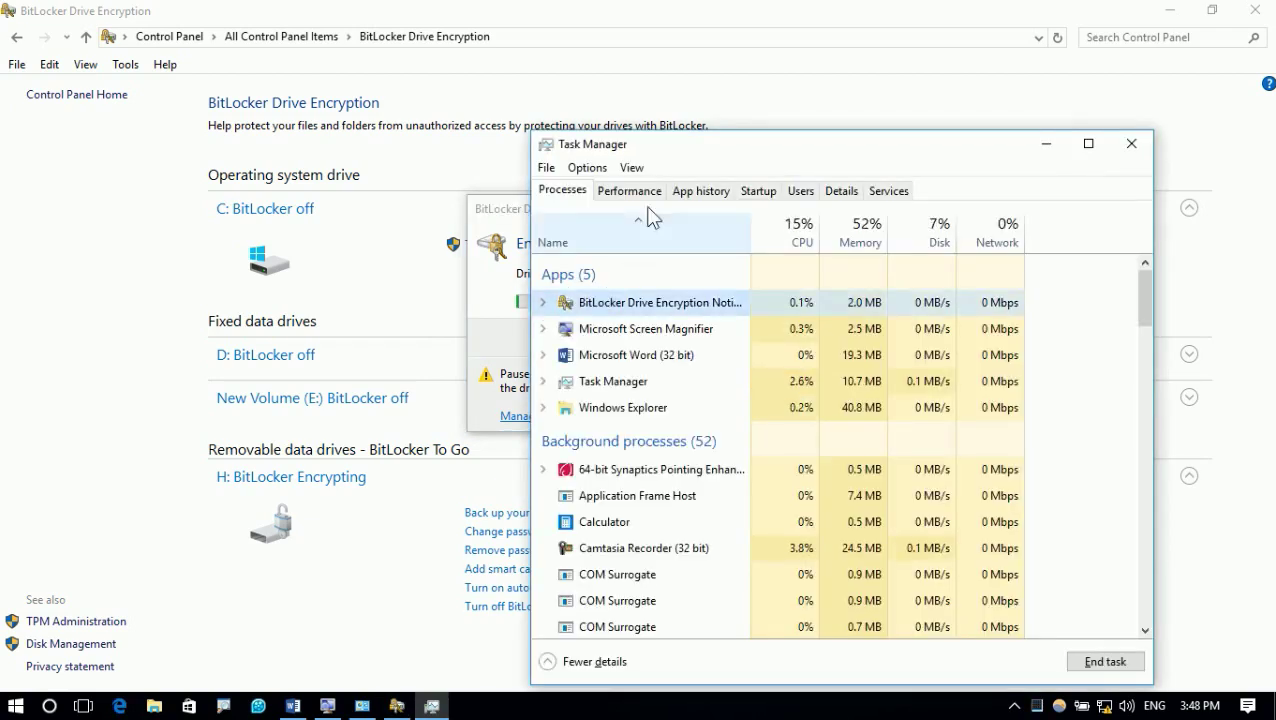
left_click_drag(684, 162, 644, 115)
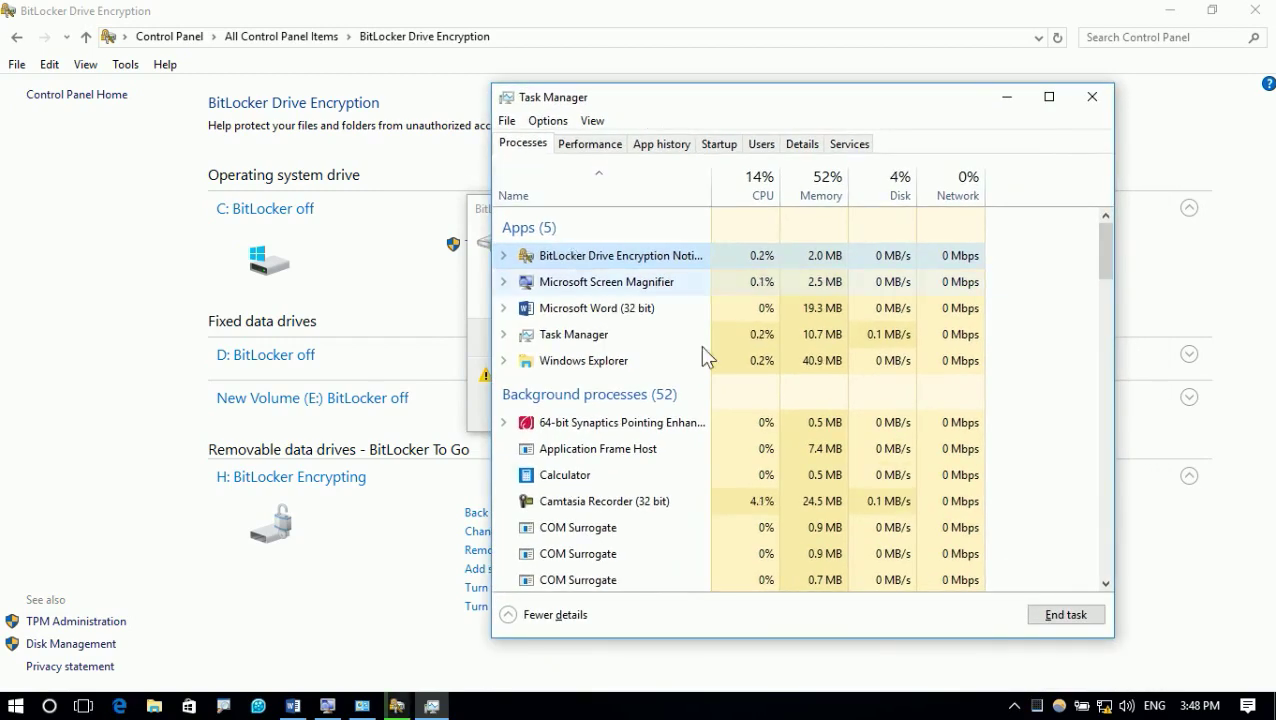
left_click(1050, 612)
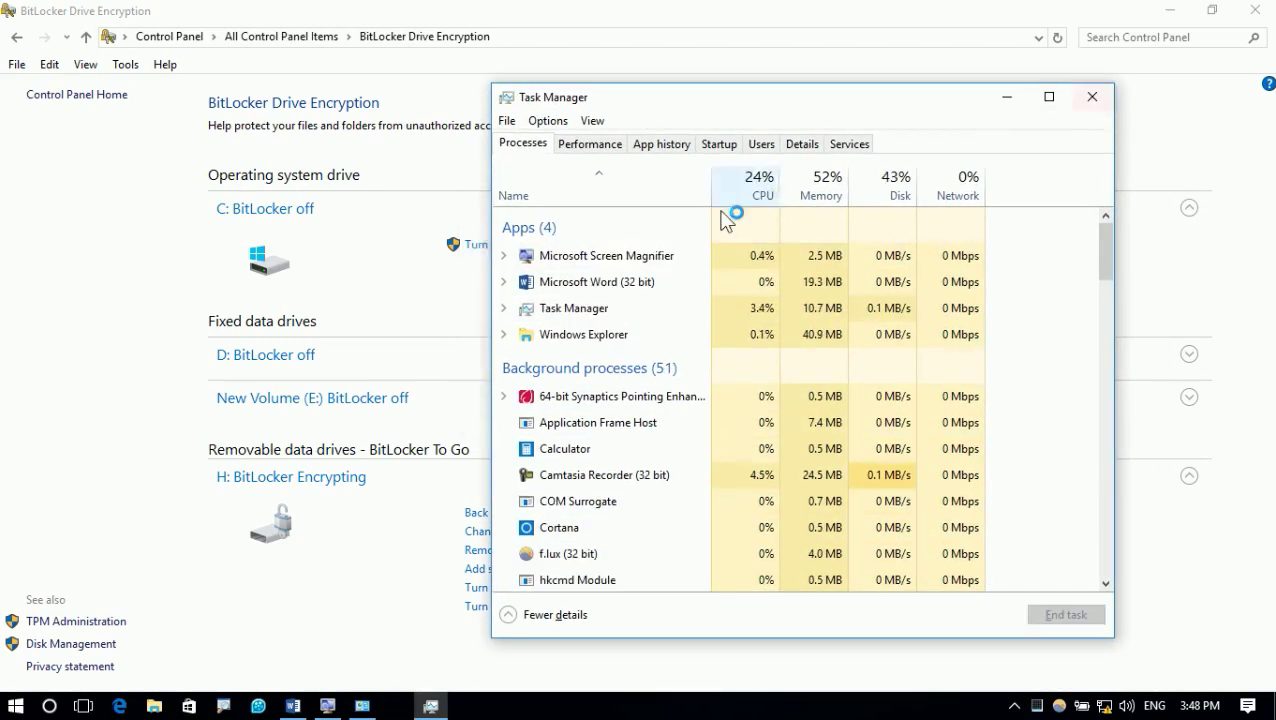
left_click(1092, 96)
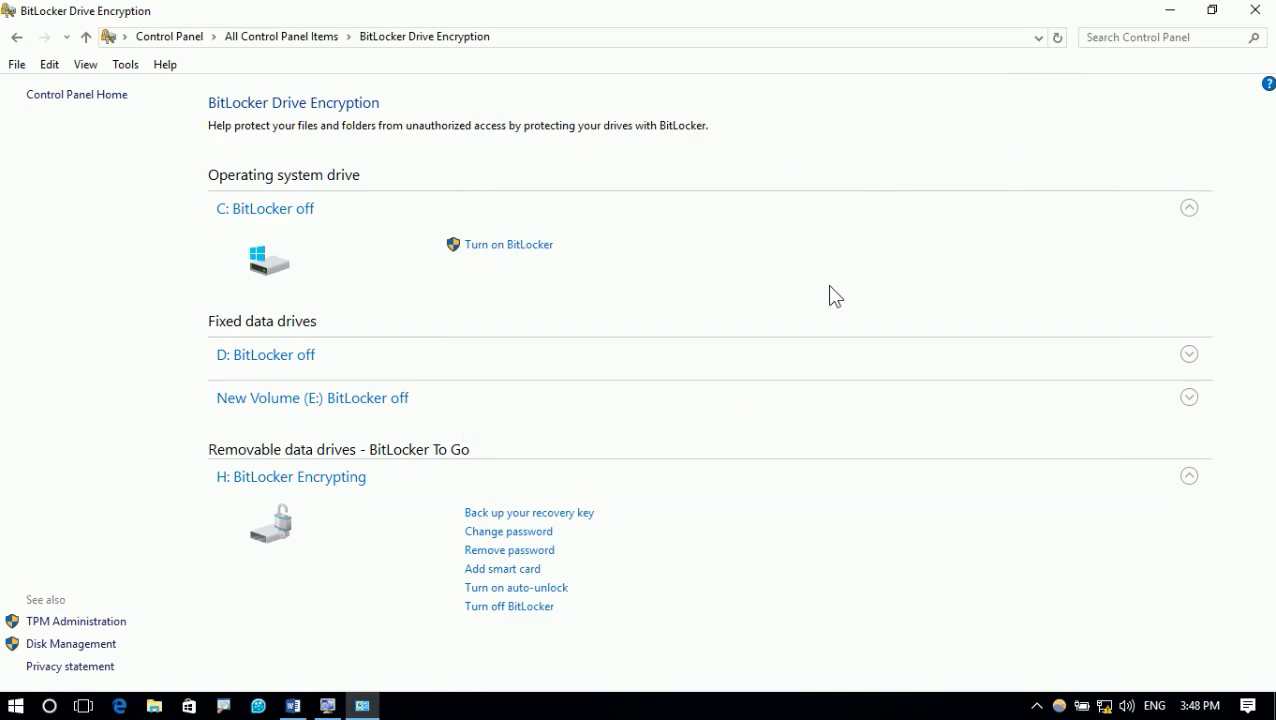
left_click(1255, 10)
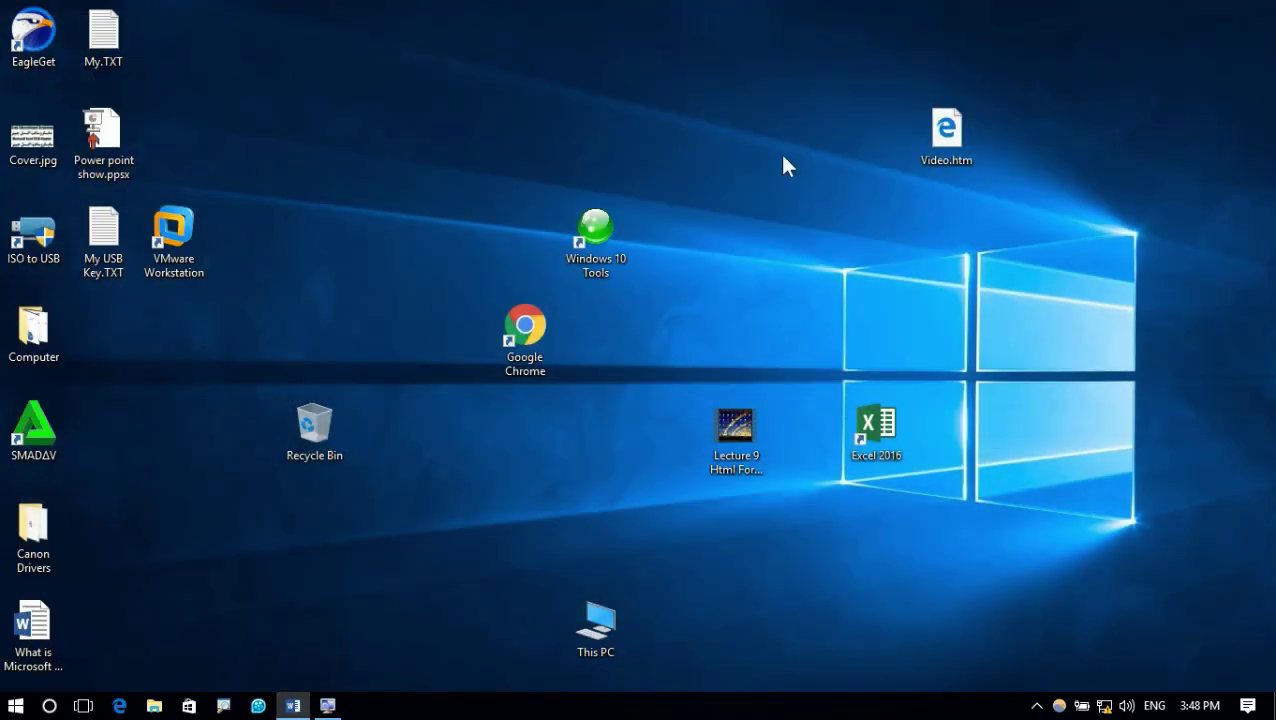
right_click(596, 628)
left_click(658, 398)
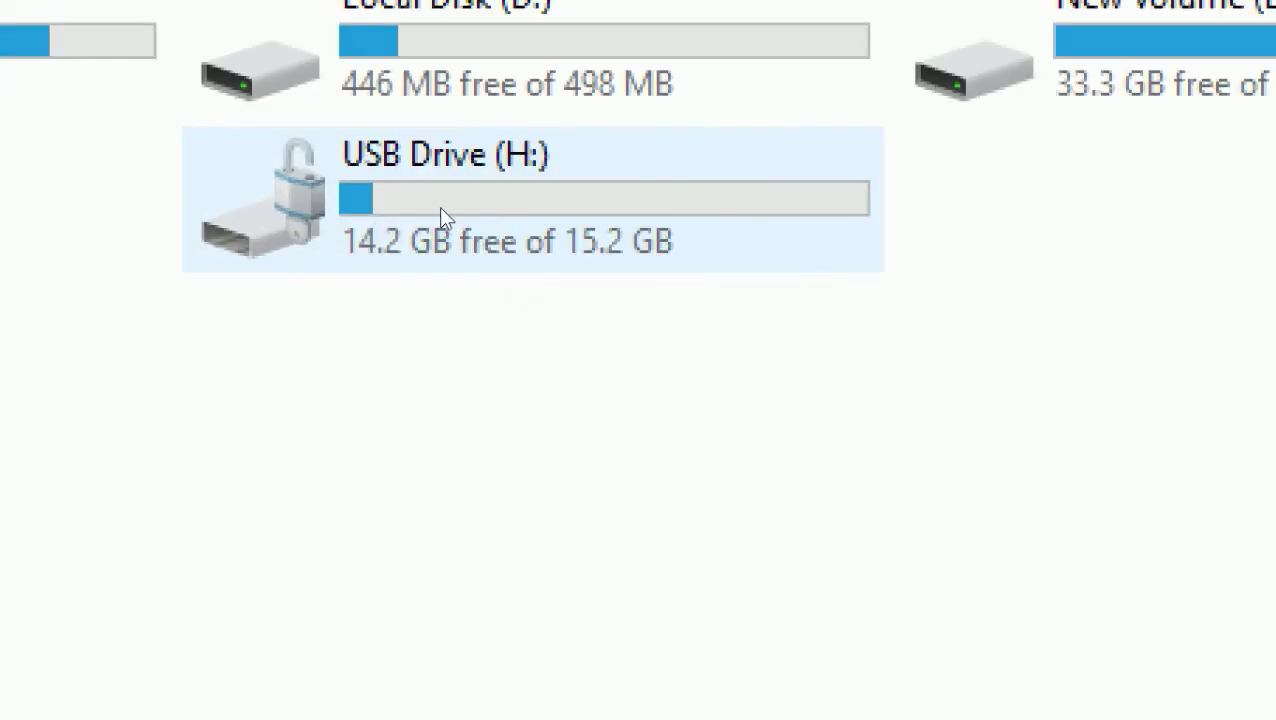
mouse_move(440, 208)
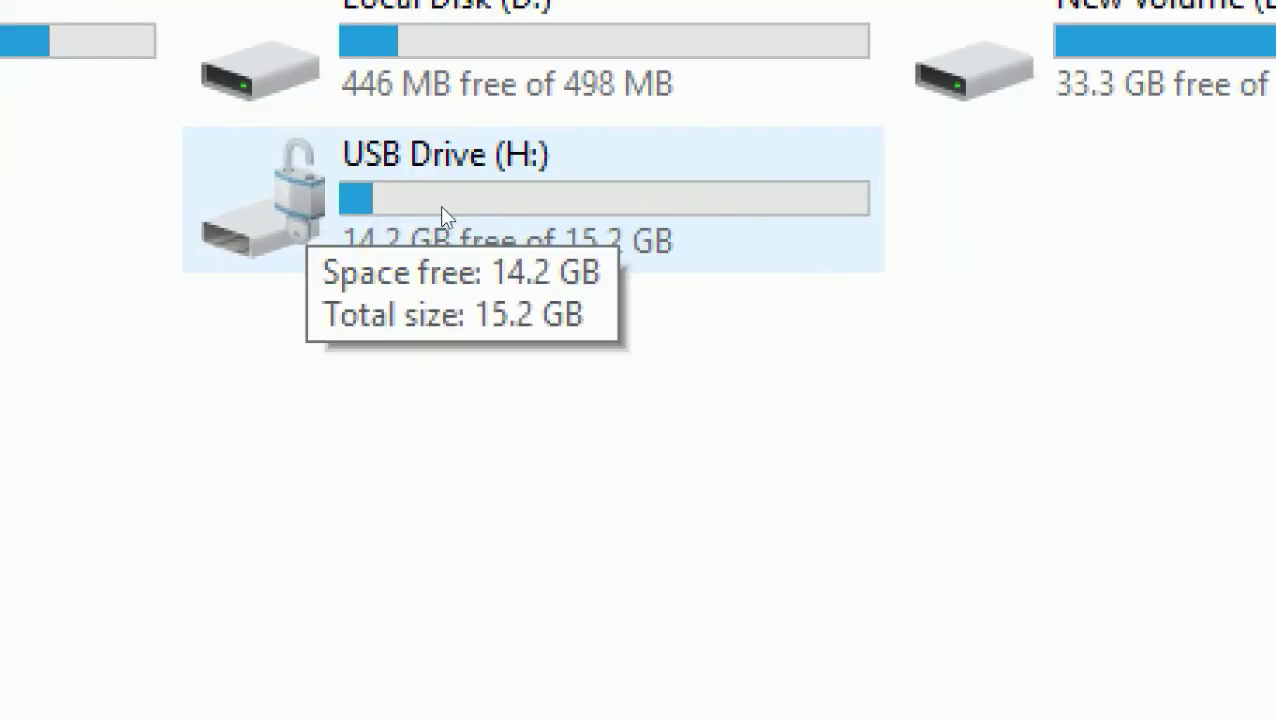
double_click(445, 215)
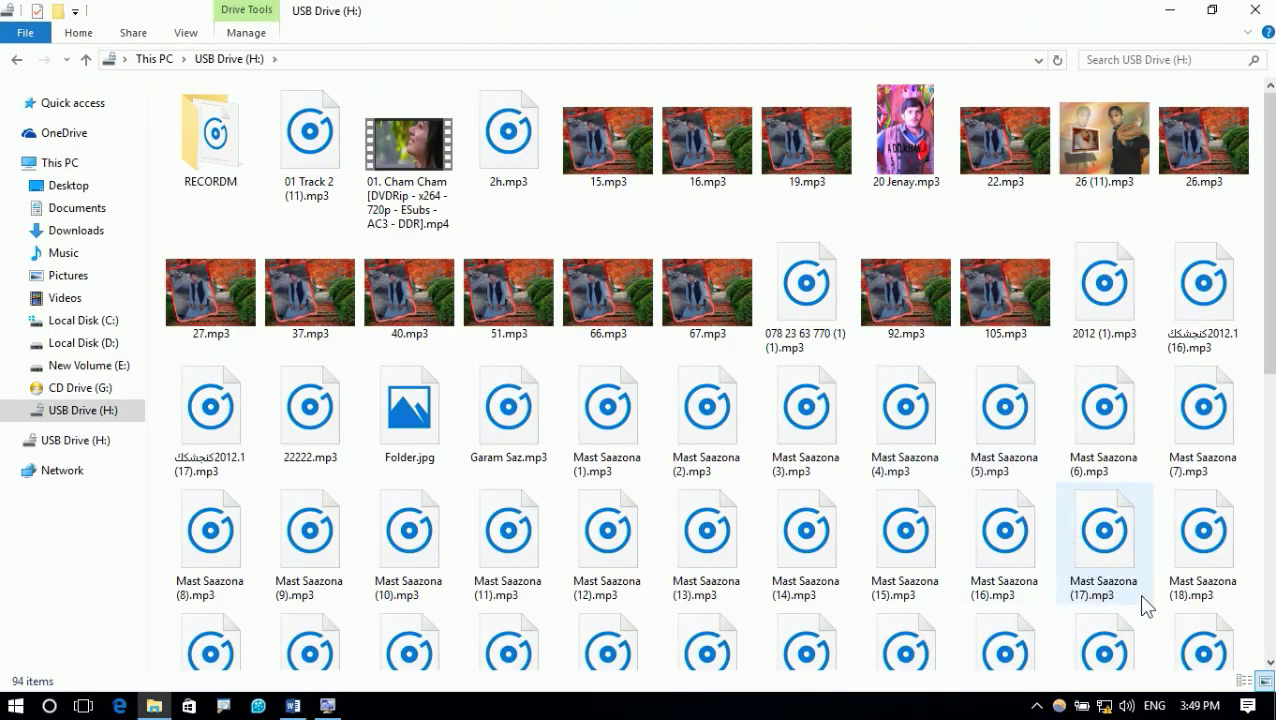
left_click(1244, 681)
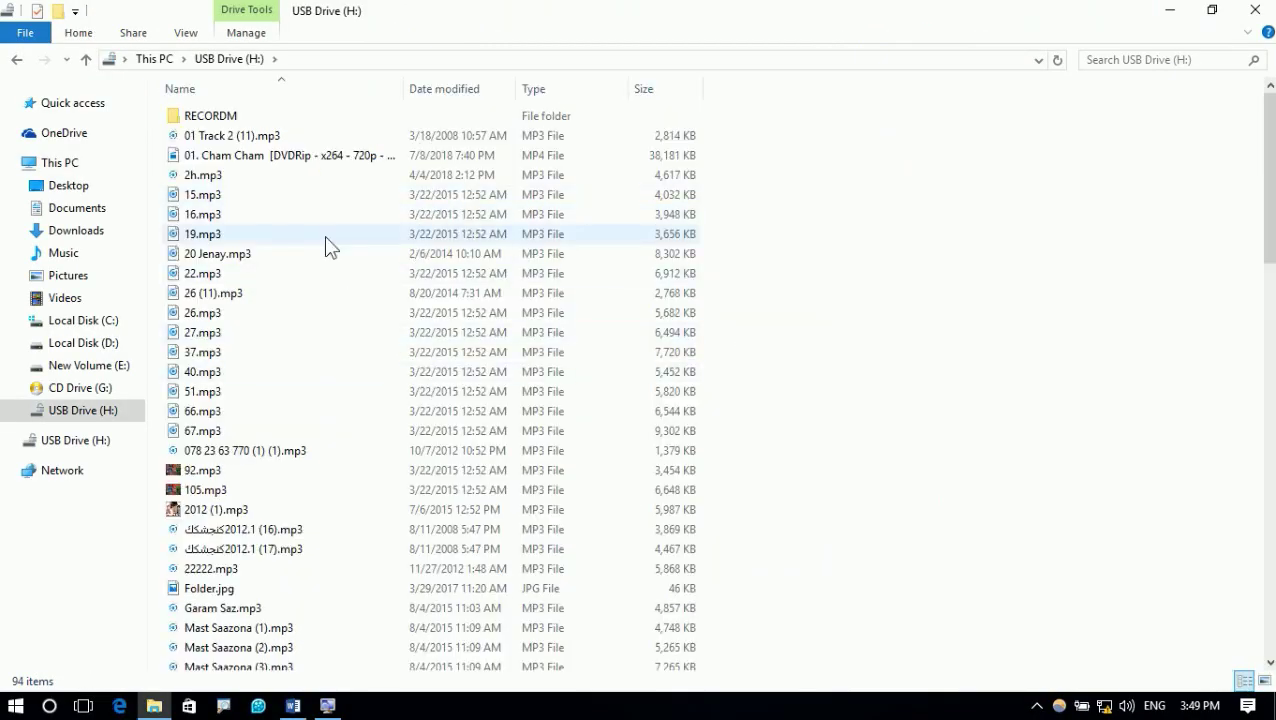
left_click(17, 60)
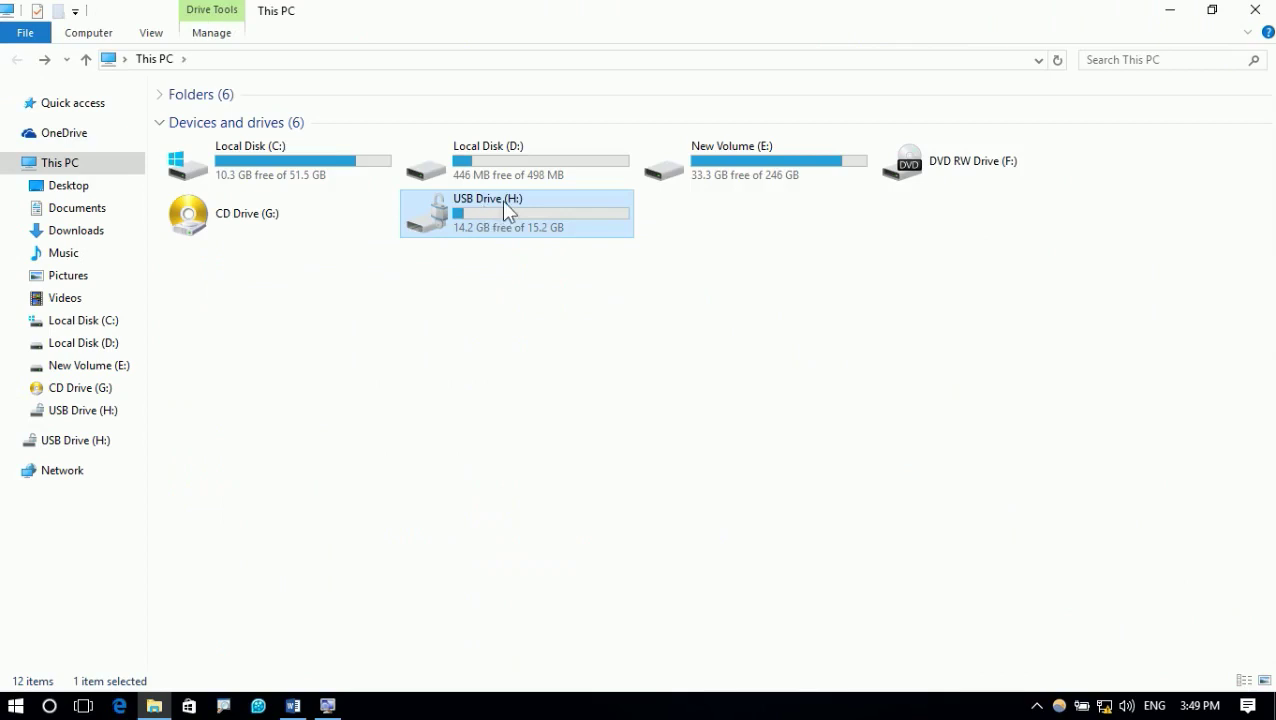
double_click(501, 199)
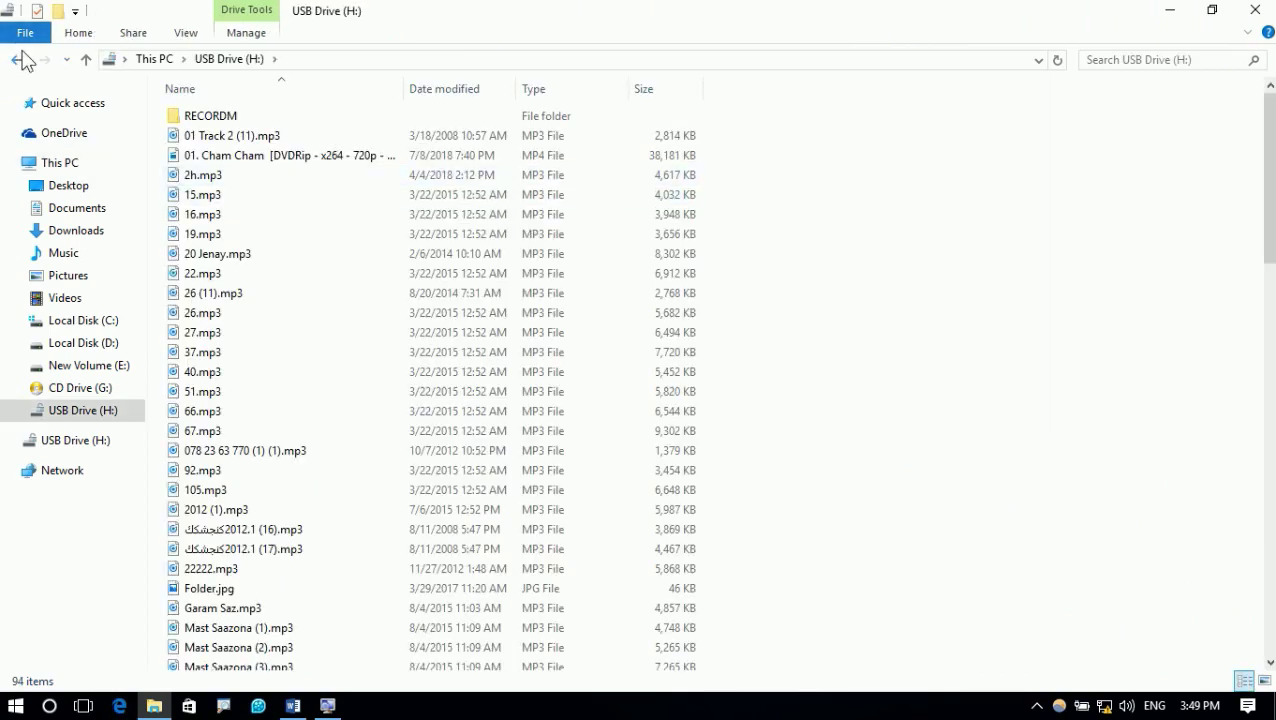
left_click(22, 59)
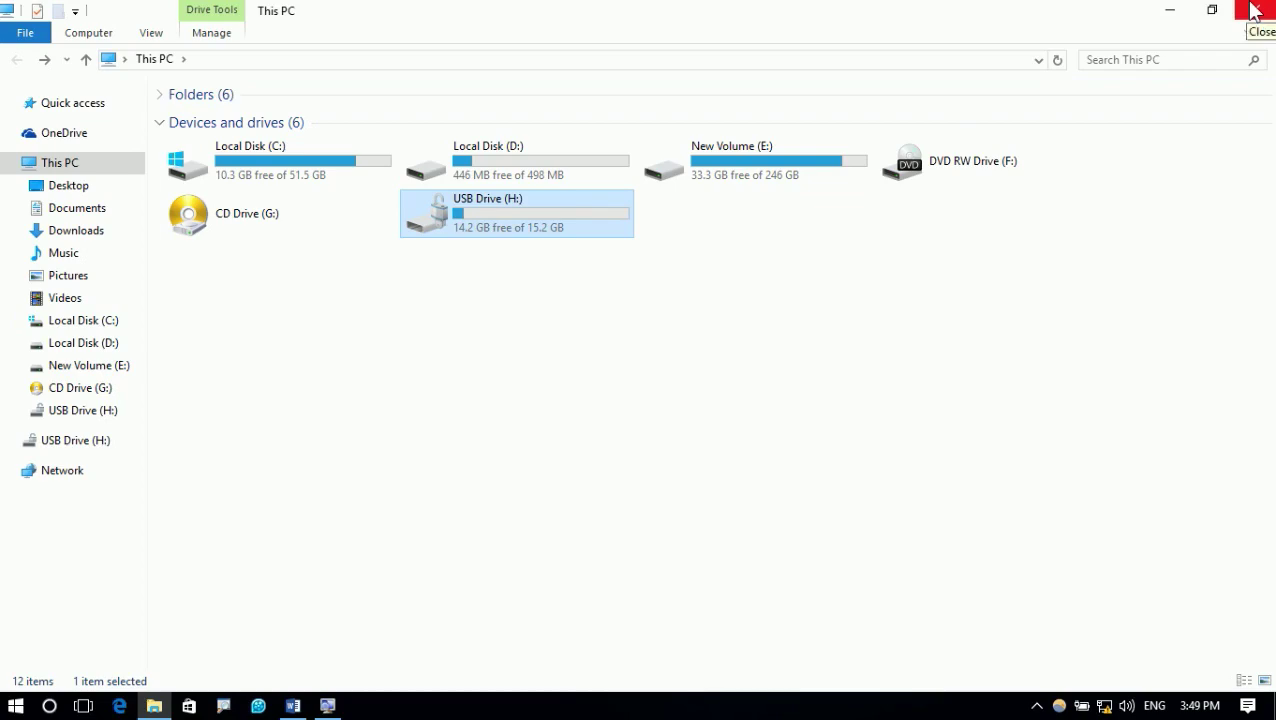
left_click(1253, 10)
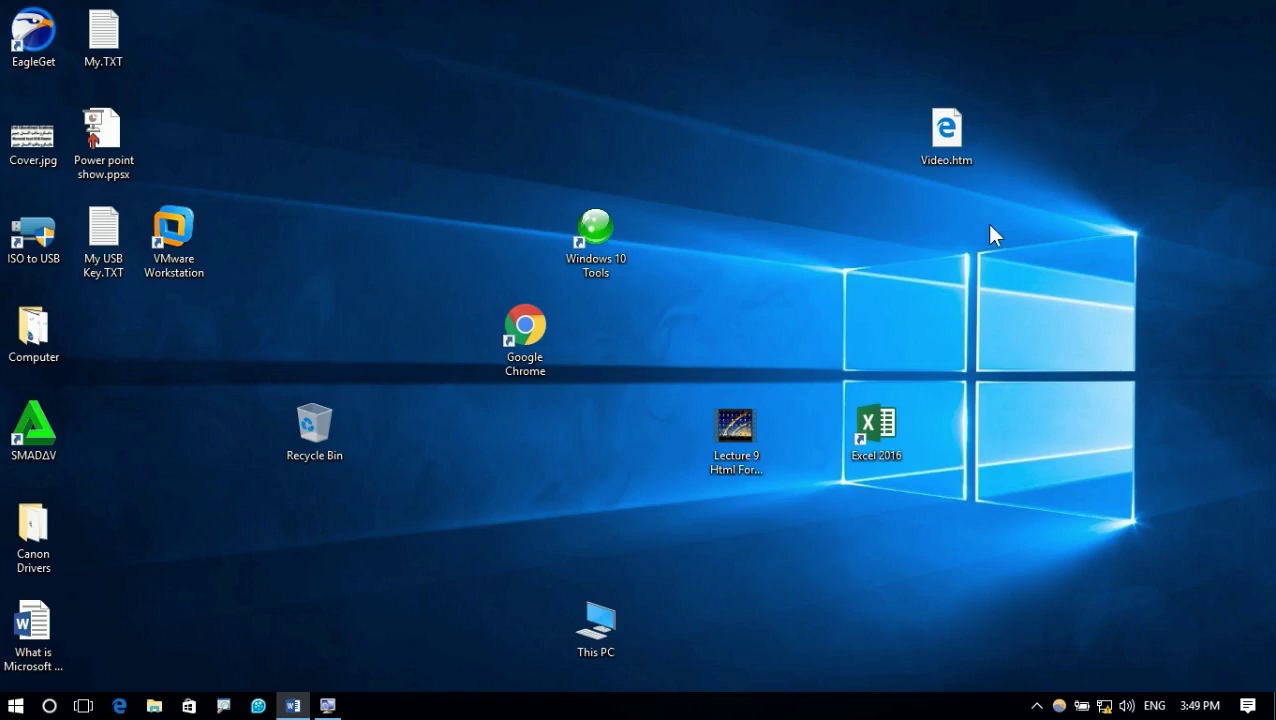
Open This PC and find the reconnected drive (H:) shown locked by BitLocker
double_click(615, 607)
left_click(752, 172)
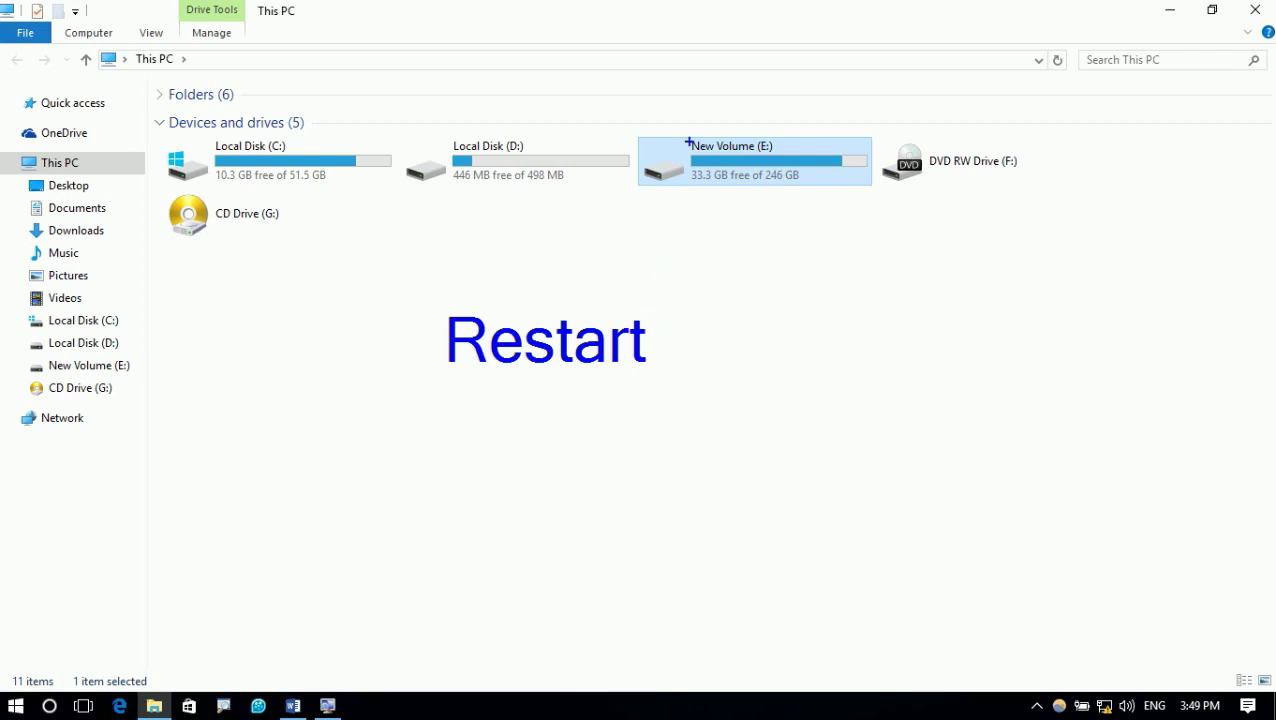
left_click_drag(755, 118, 679, 244)
left_click_drag(692, 140, 786, 245)
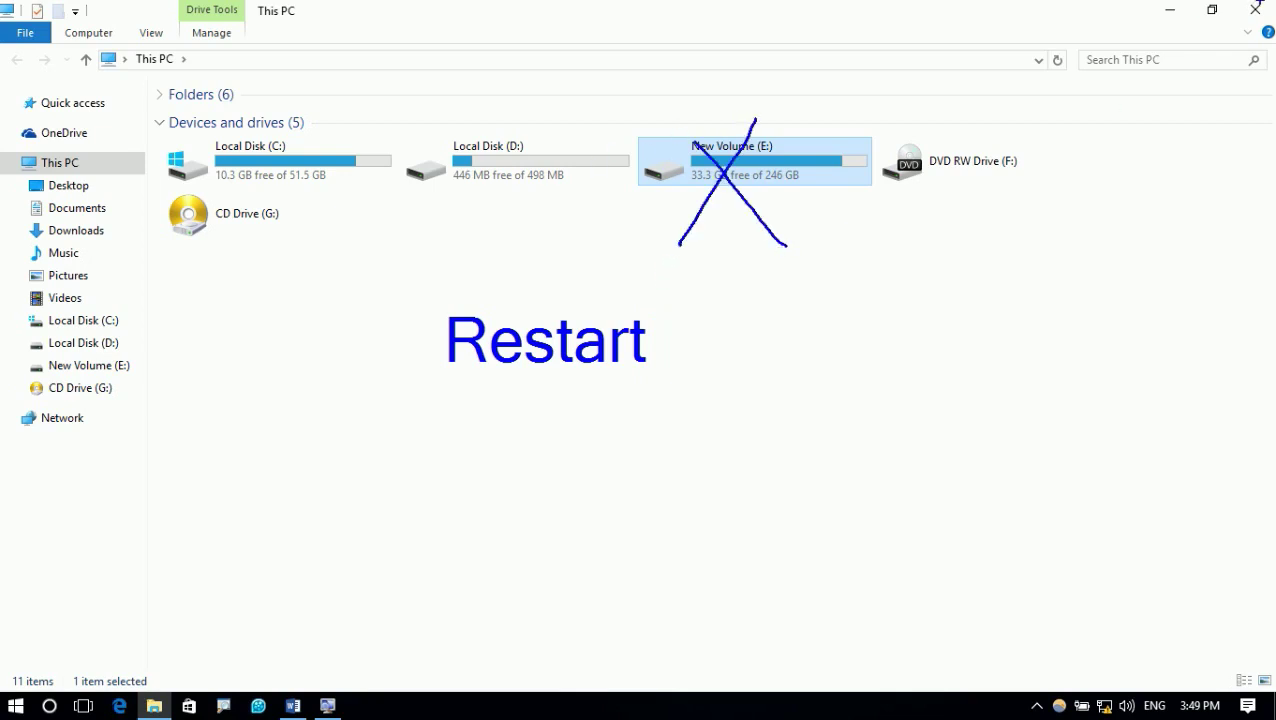
key("Escape")
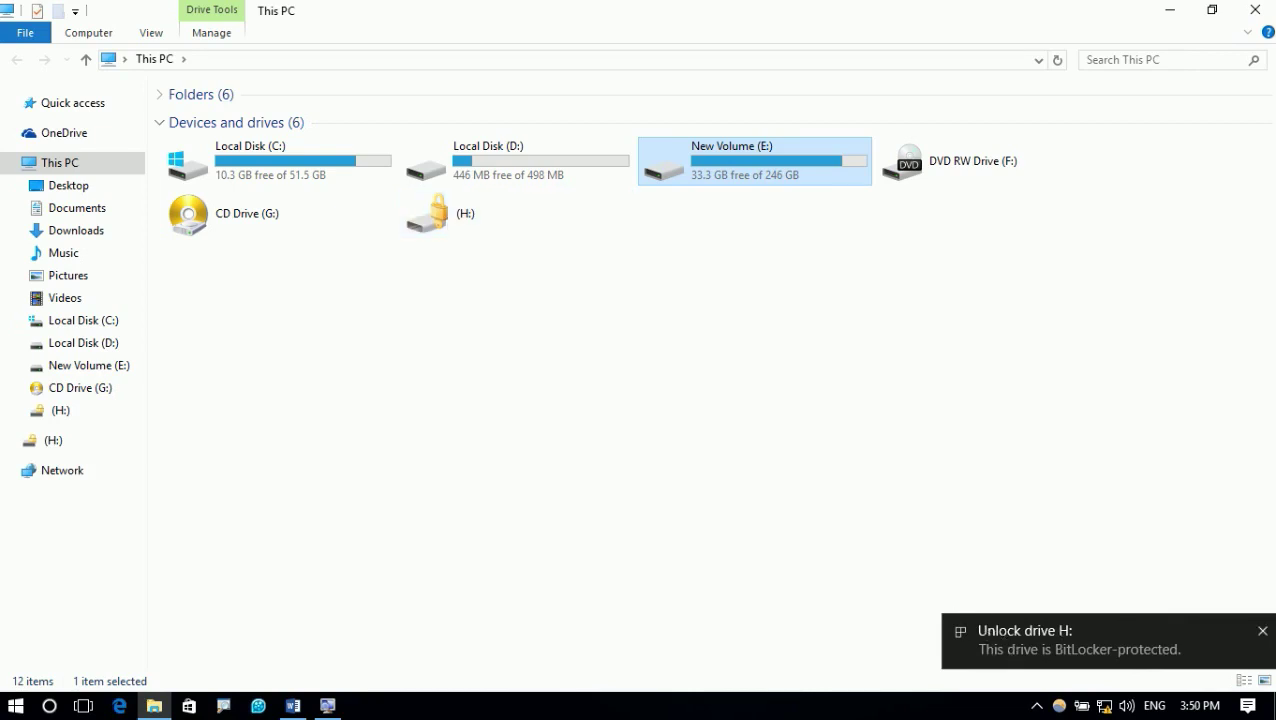
Dismiss the unlock notification, try opening locked H:, and close the Access denied error
left_click(1263, 632)
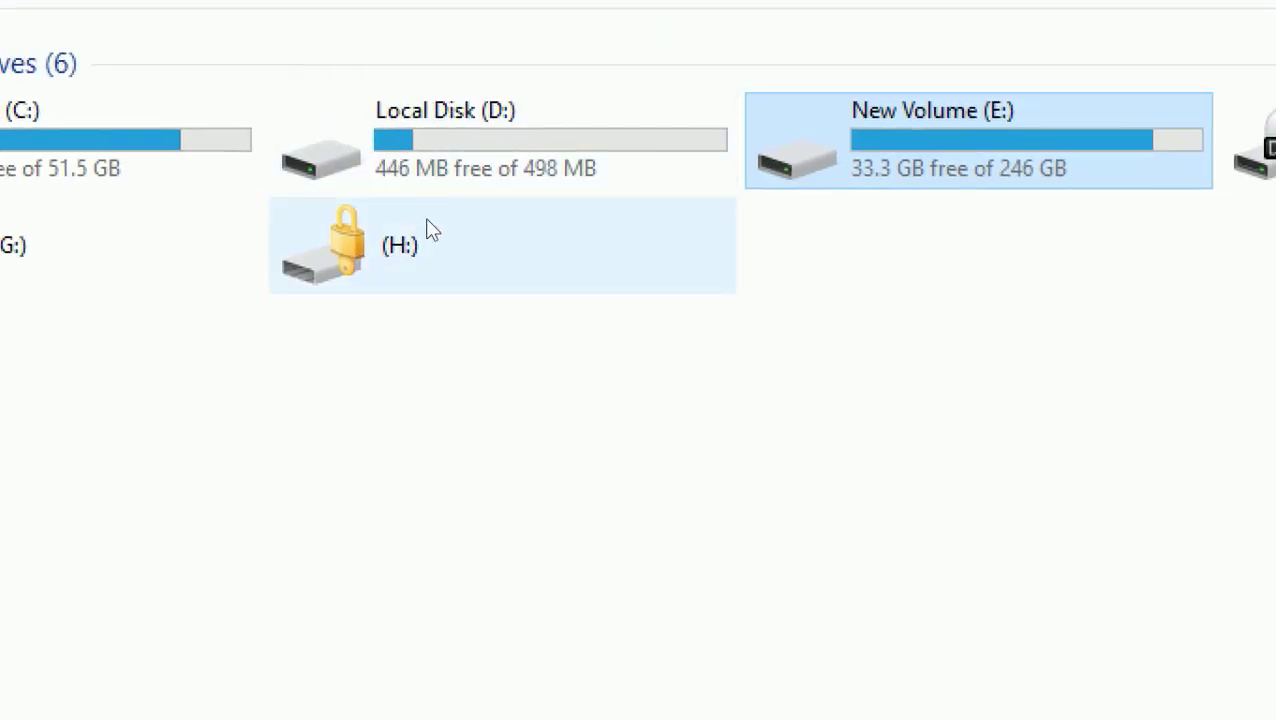
left_click(324, 262)
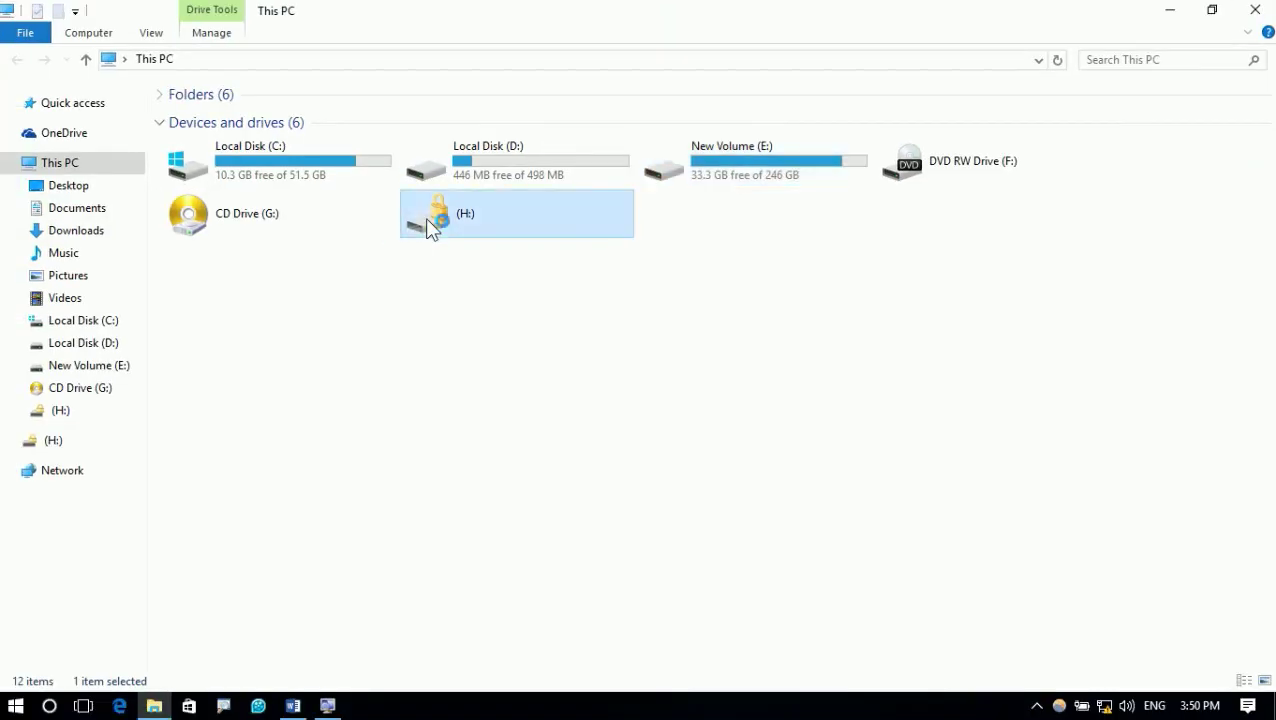
double_click(528, 228)
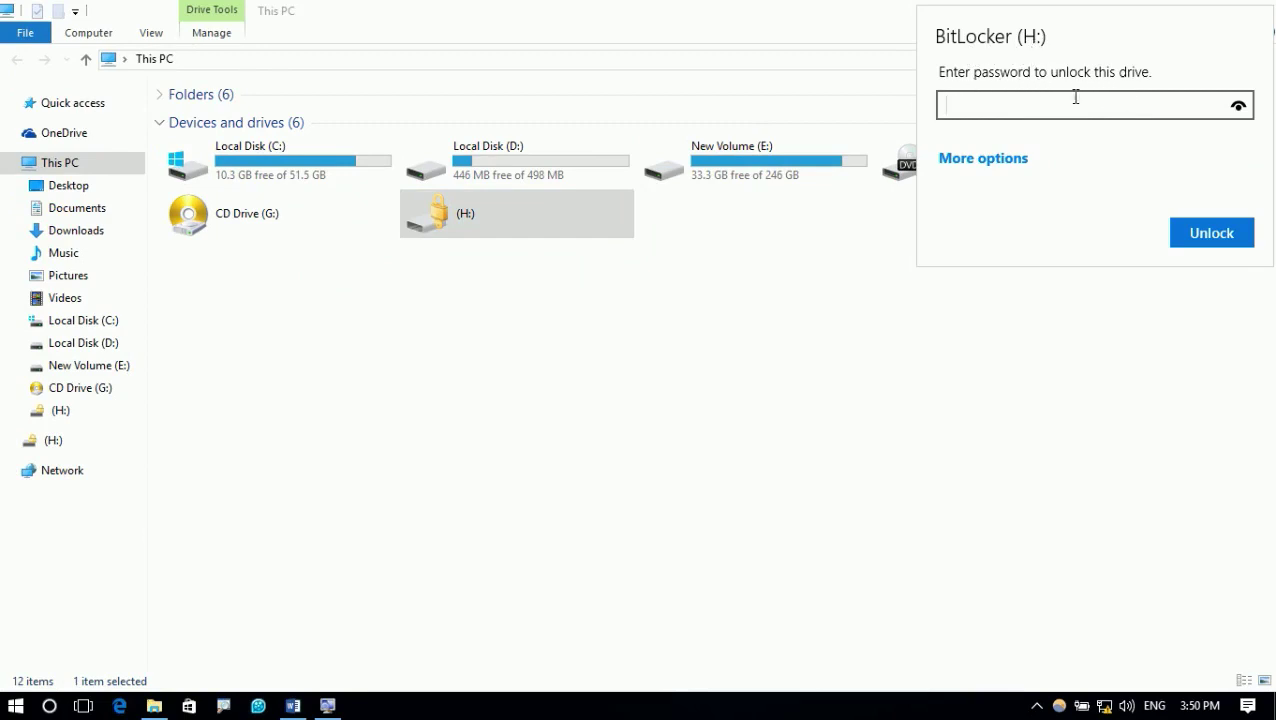
key("Escape")
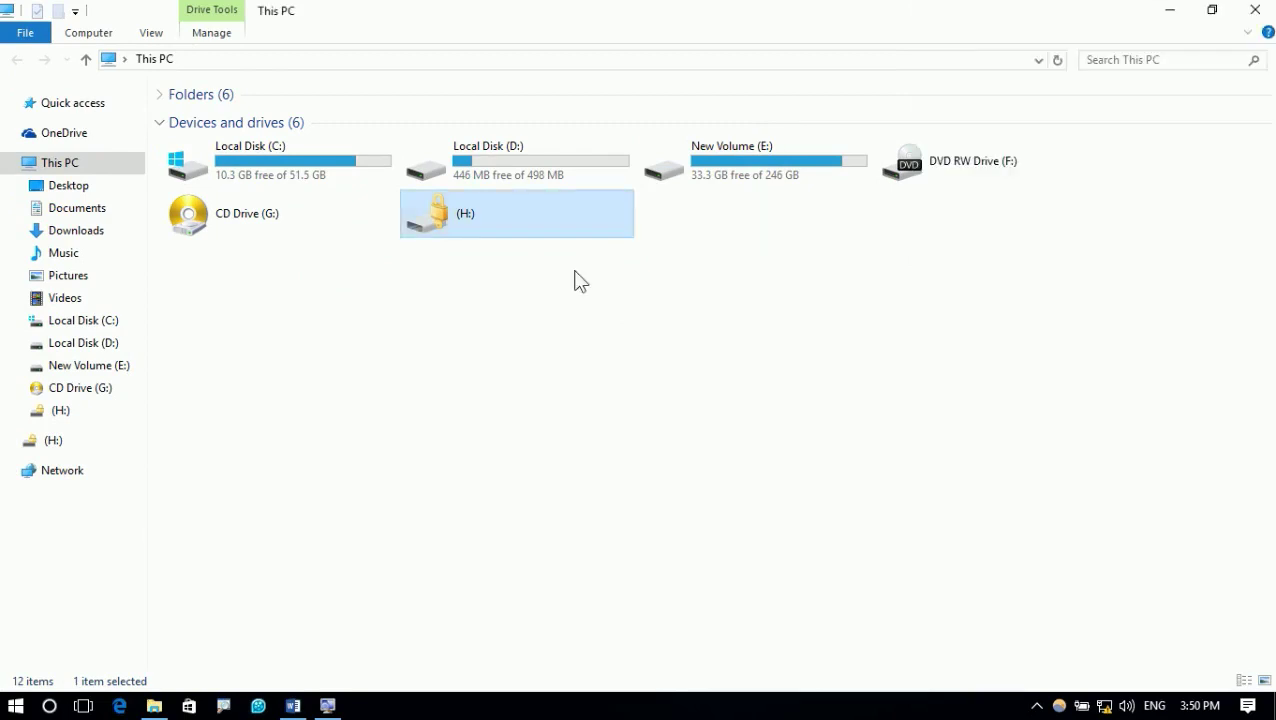
right_click(524, 212)
left_click(560, 245)
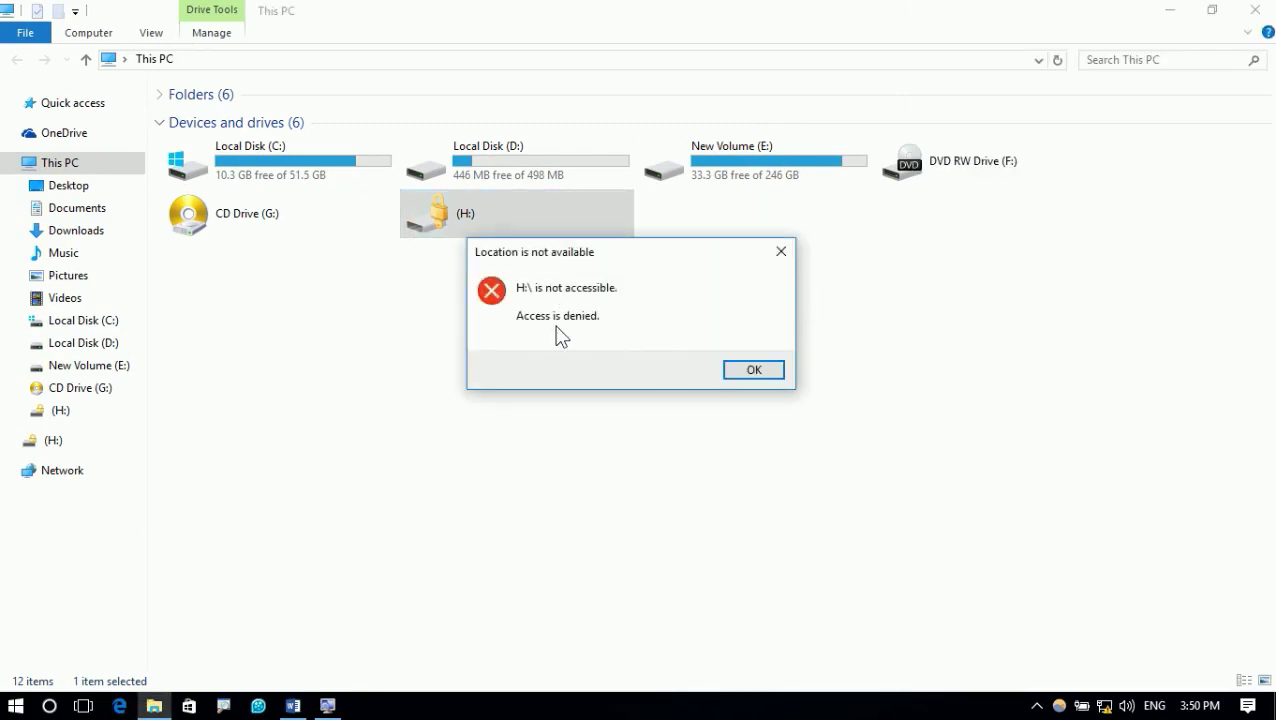
left_click(756, 372)
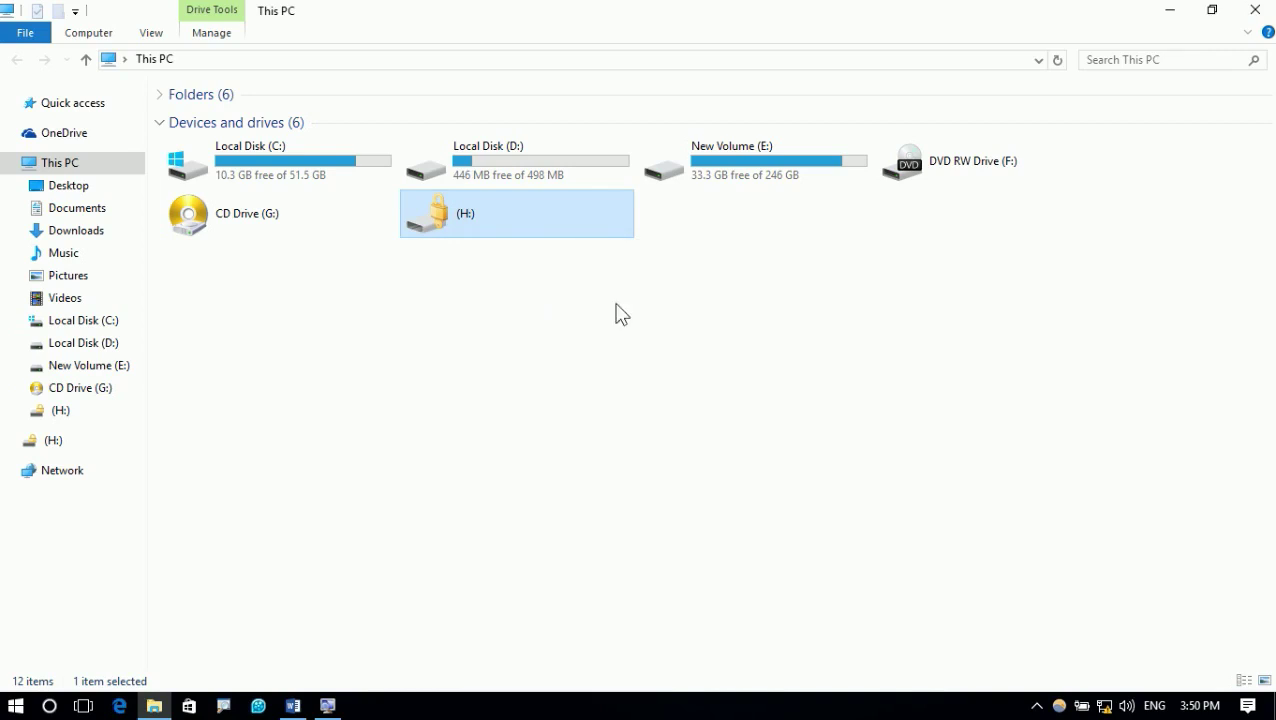
Open H:'s unlock panel and enter the drive's BitLocker password, retyping it once
double_click(530, 233)
type("••••••••••••••••••••••••")
left_click(1205, 235)
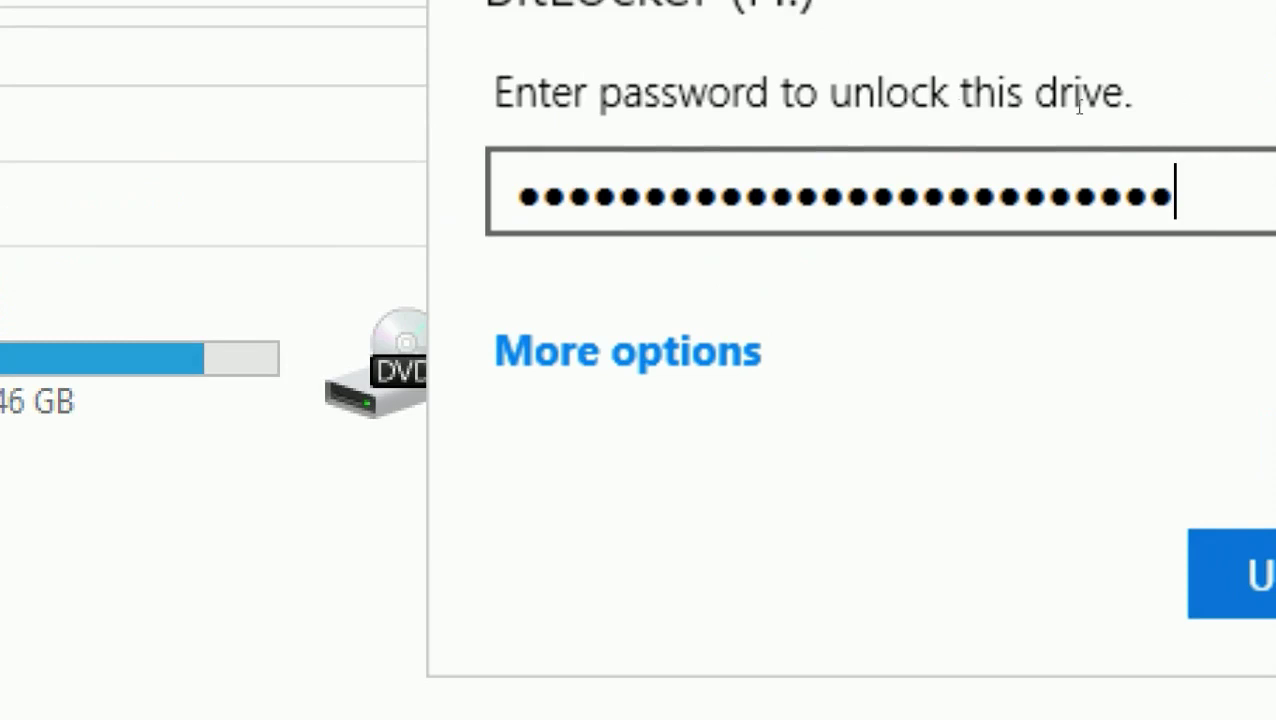
key("ctrl+a")
key("BackSpace")
type("••••••••••")
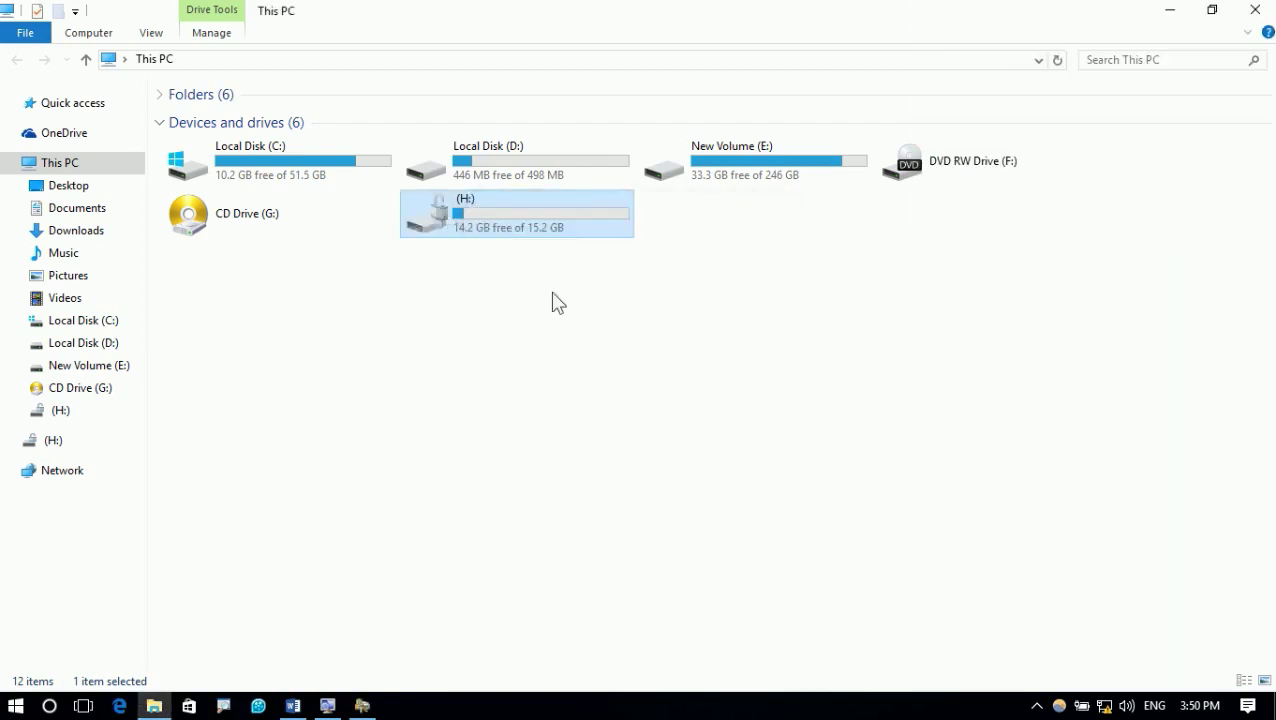
Close the BitLocker encryption progress window by ending its notification task in Task Manager
left_click(374, 706)
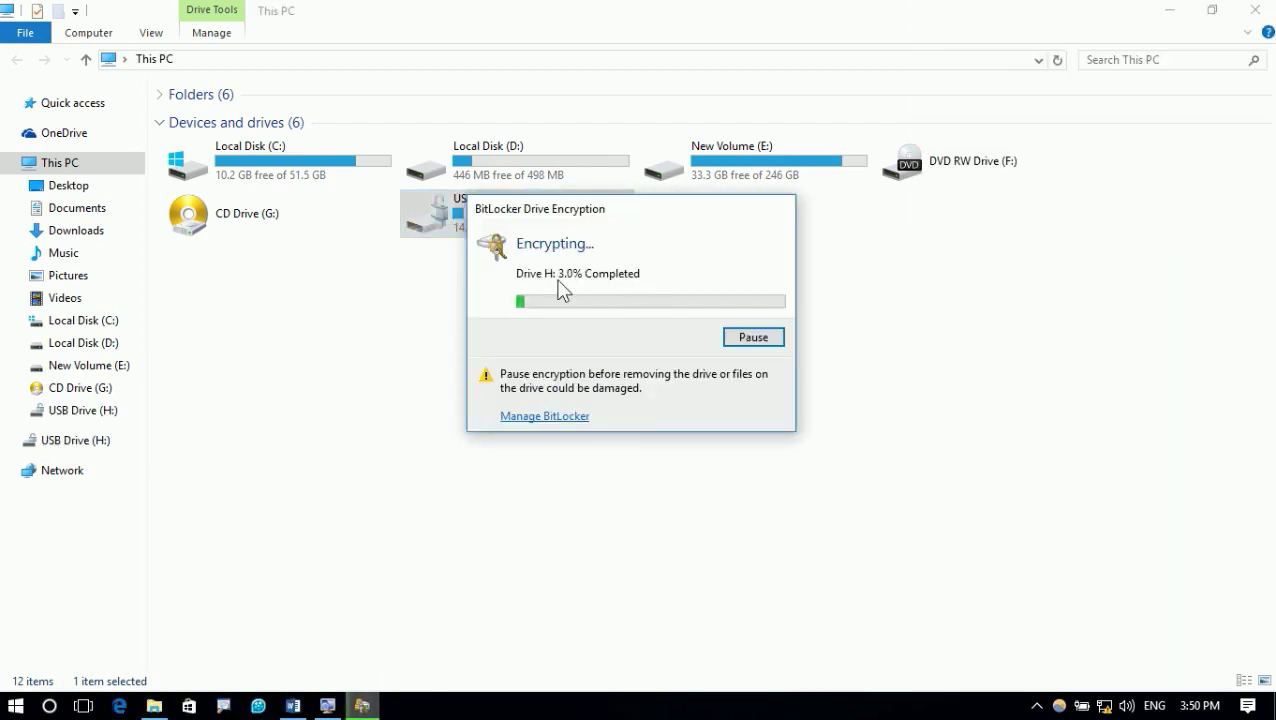
key("ctrl+shift+Escape")
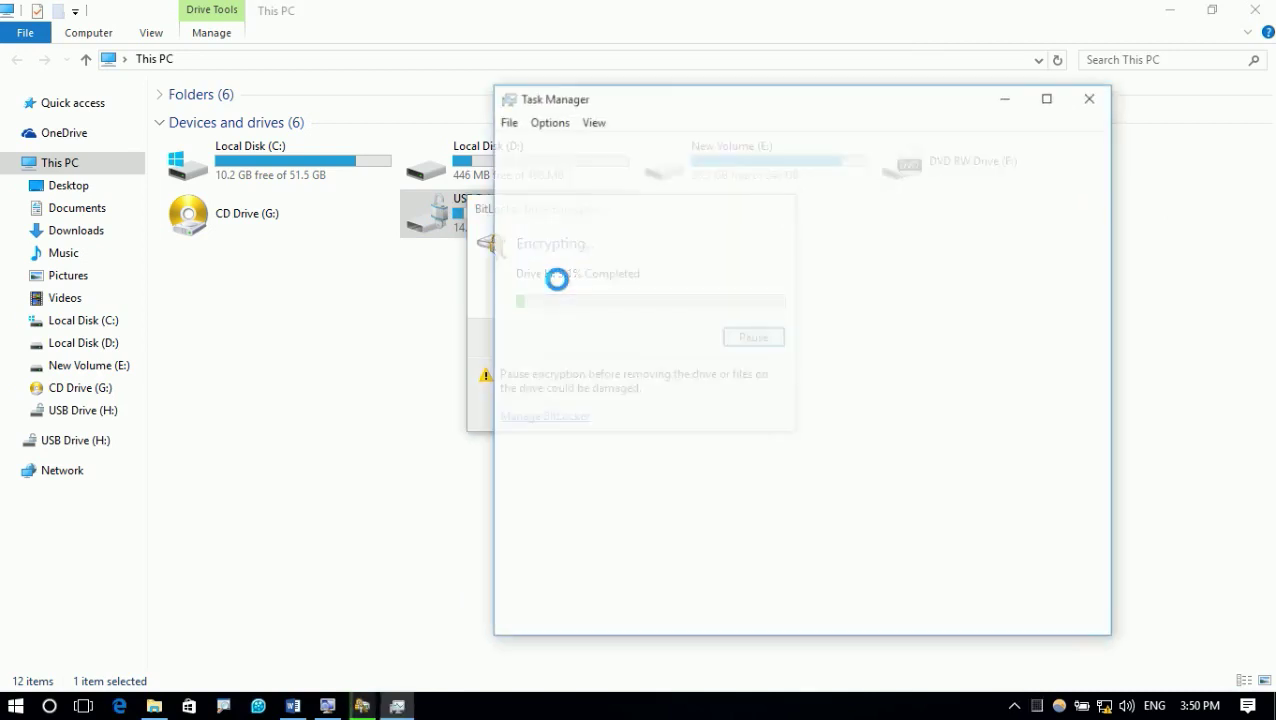
left_click(560, 262)
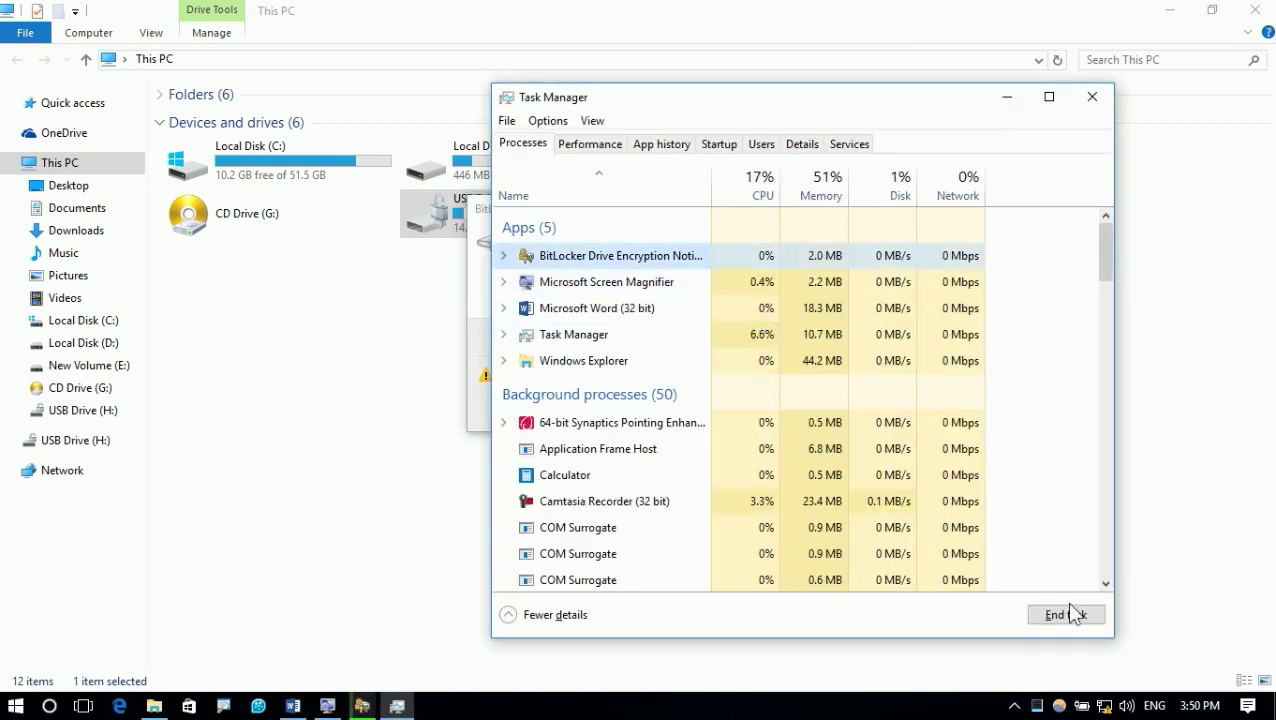
left_click(1040, 615)
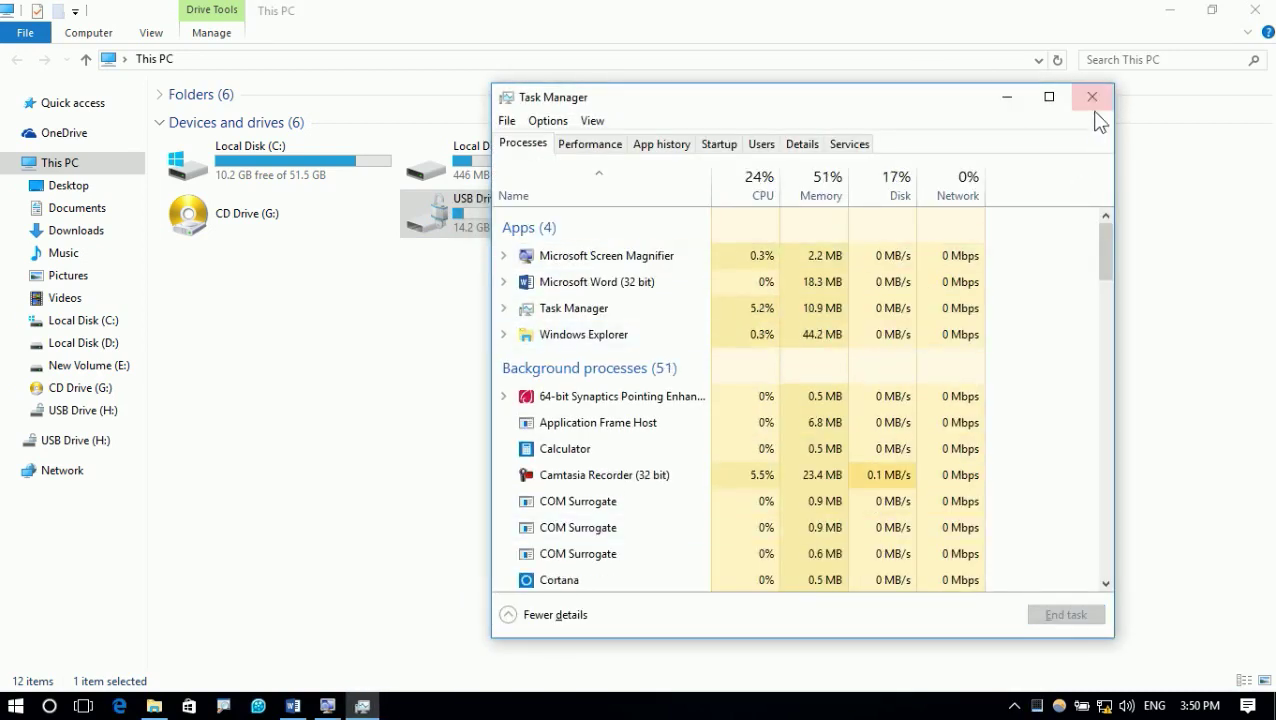
left_click(1092, 97)
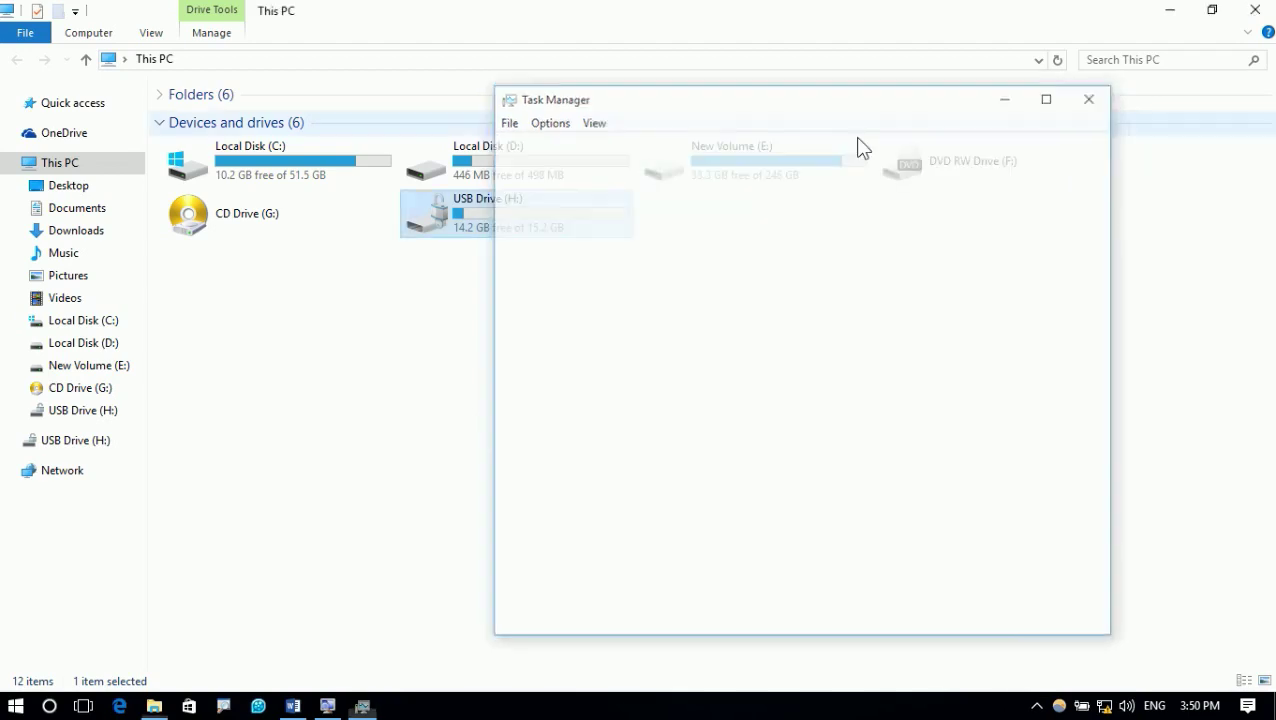
Open USB Drive (H:) to view its 94 items, return to This PC, then switch to Word
double_click(493, 224)
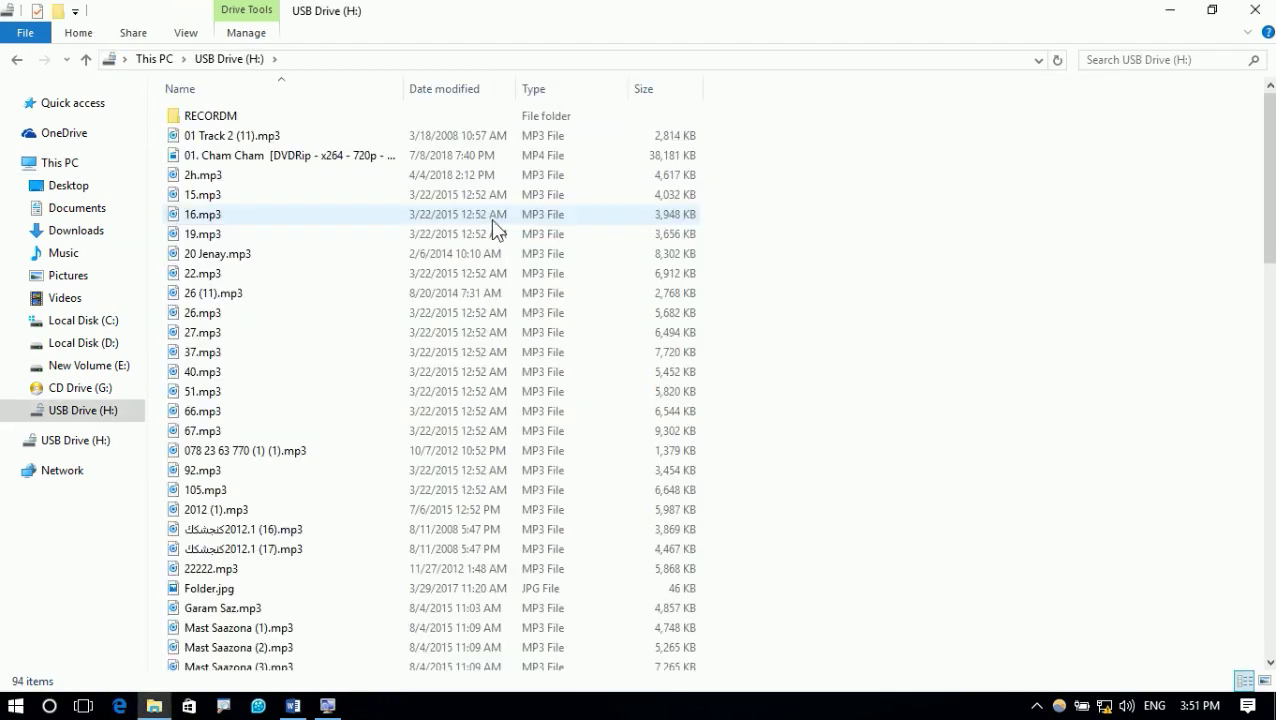
left_click(14, 62)
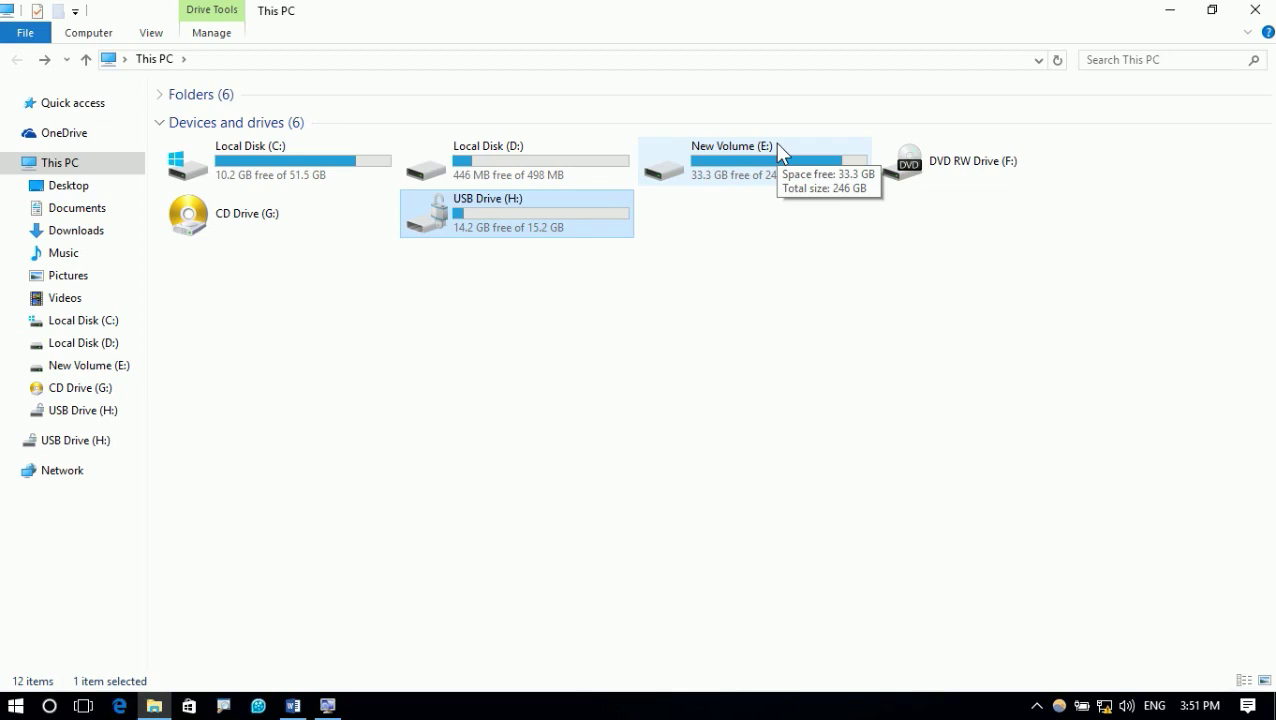
left_click_drag(728, 275, 432, 207)
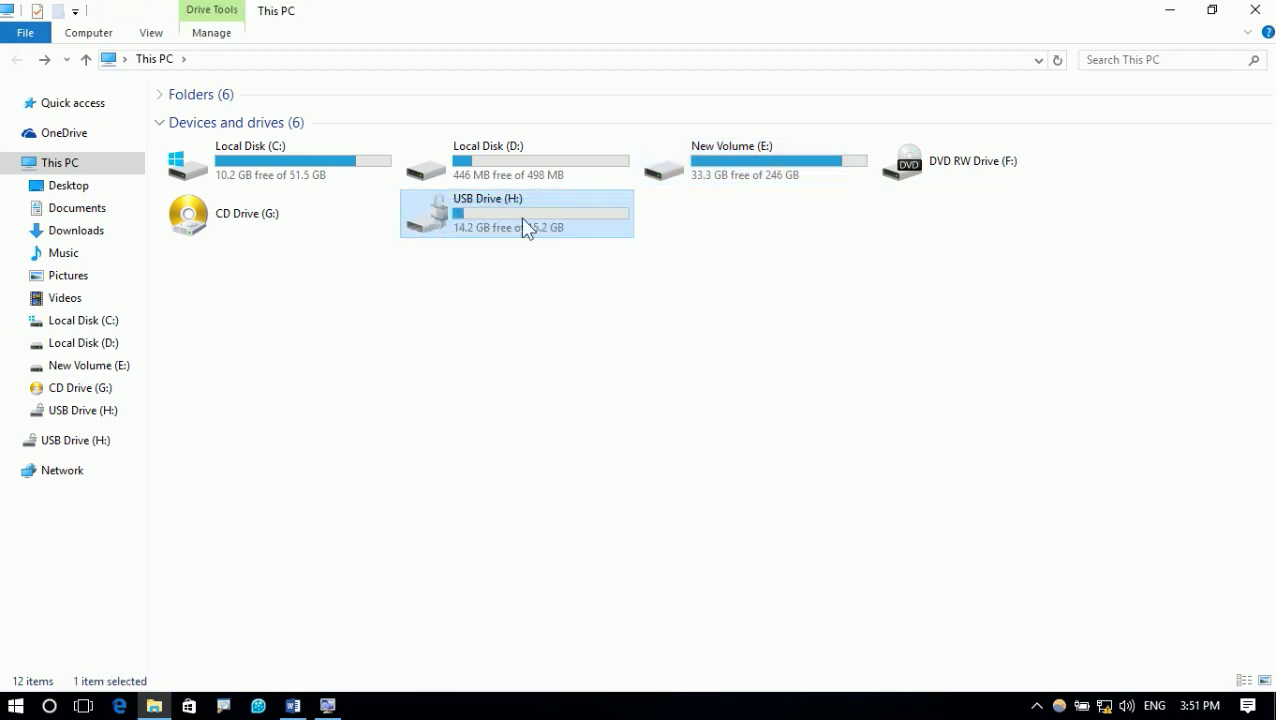
left_click(293, 706)
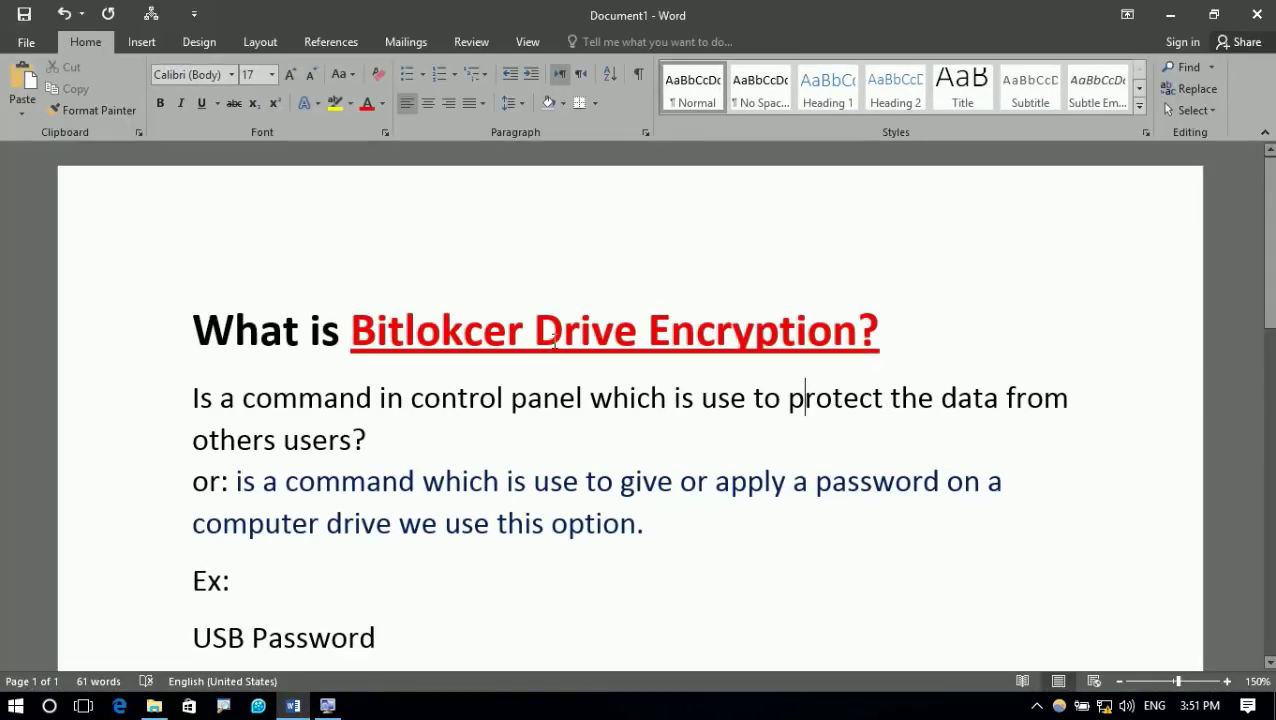
Minimize the Word notes and adjust the f.lux daytime colour temperature slider
scroll(555, 343, "down", 3)
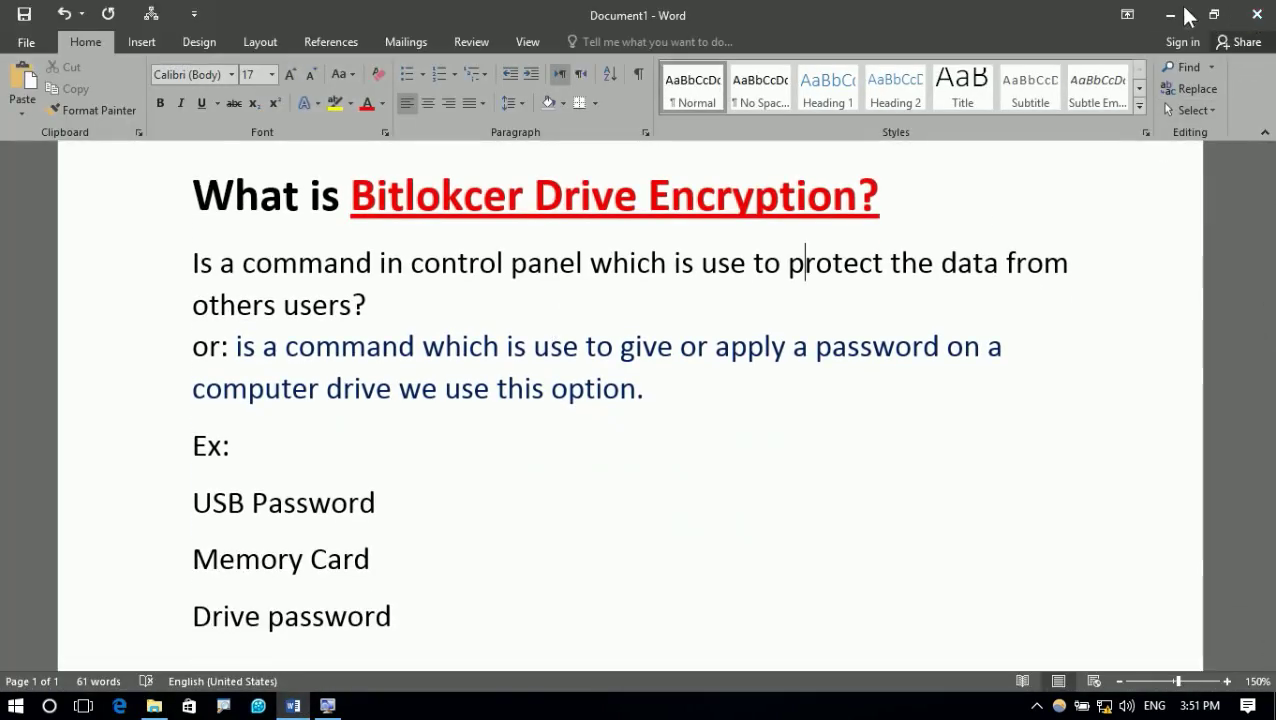
left_click(1178, 15)
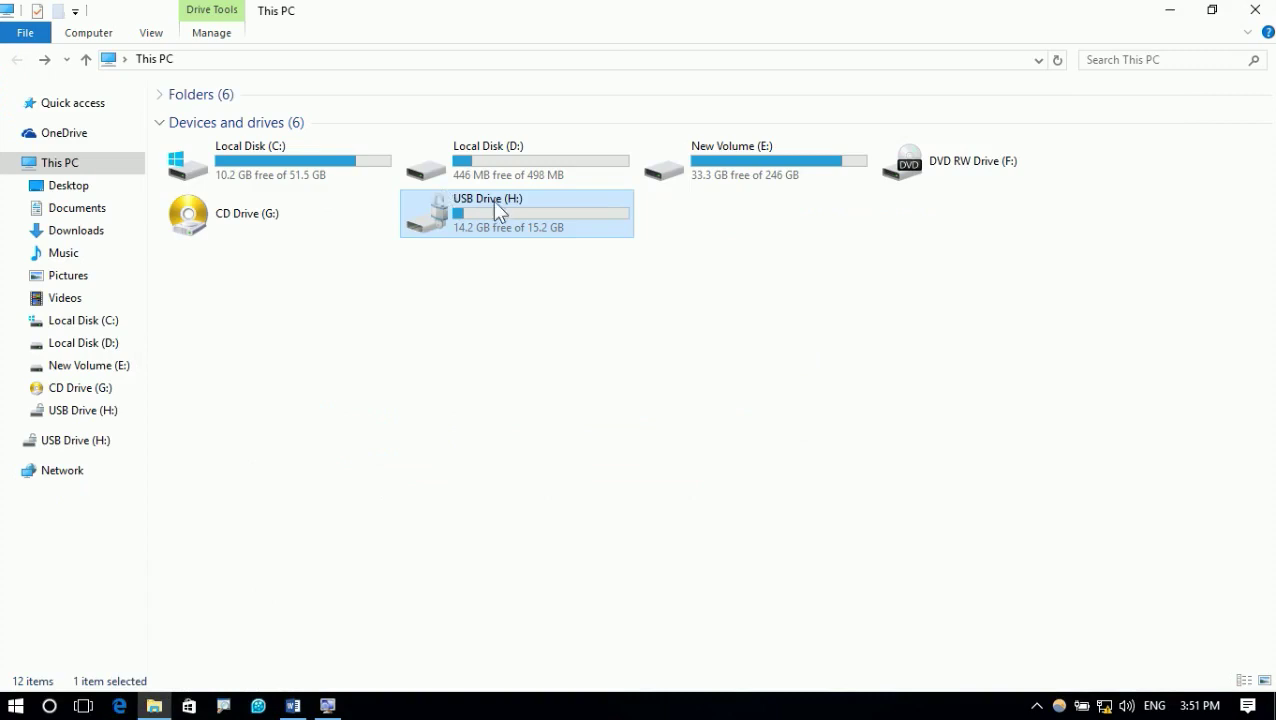
left_click(709, 293)
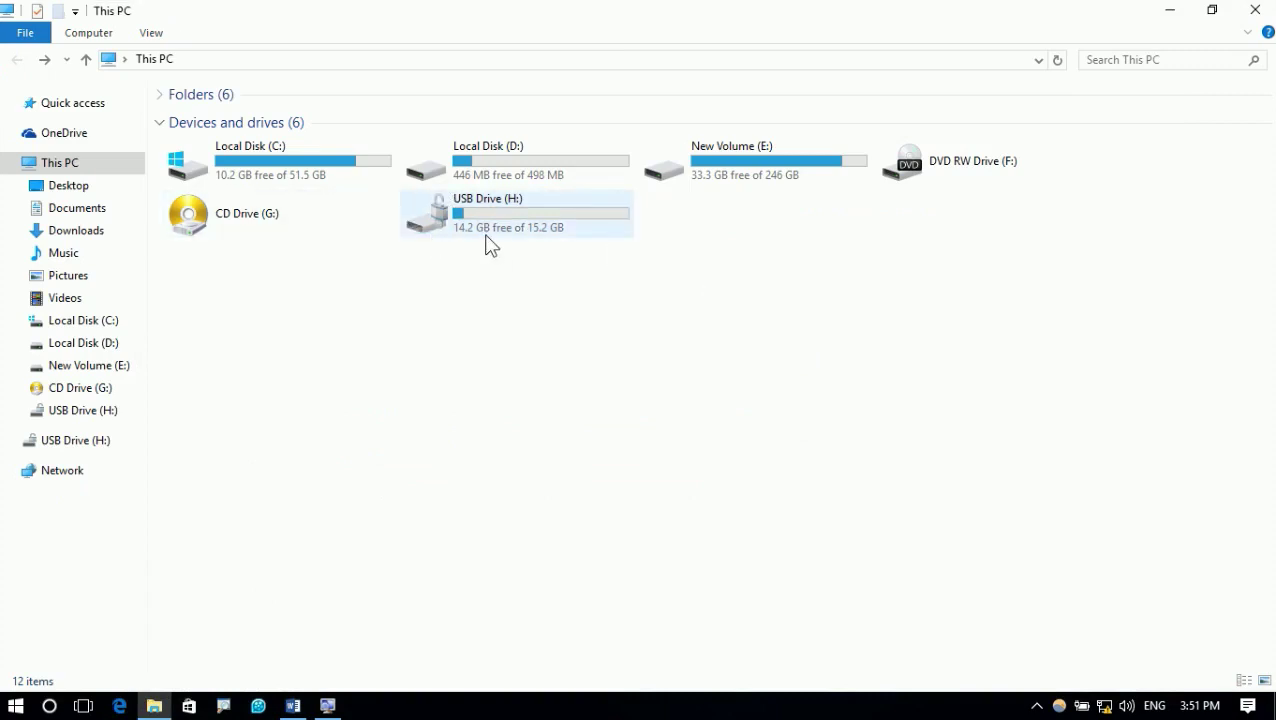
left_click(1059, 706)
left_click_drag(686, 172, 870, 194)
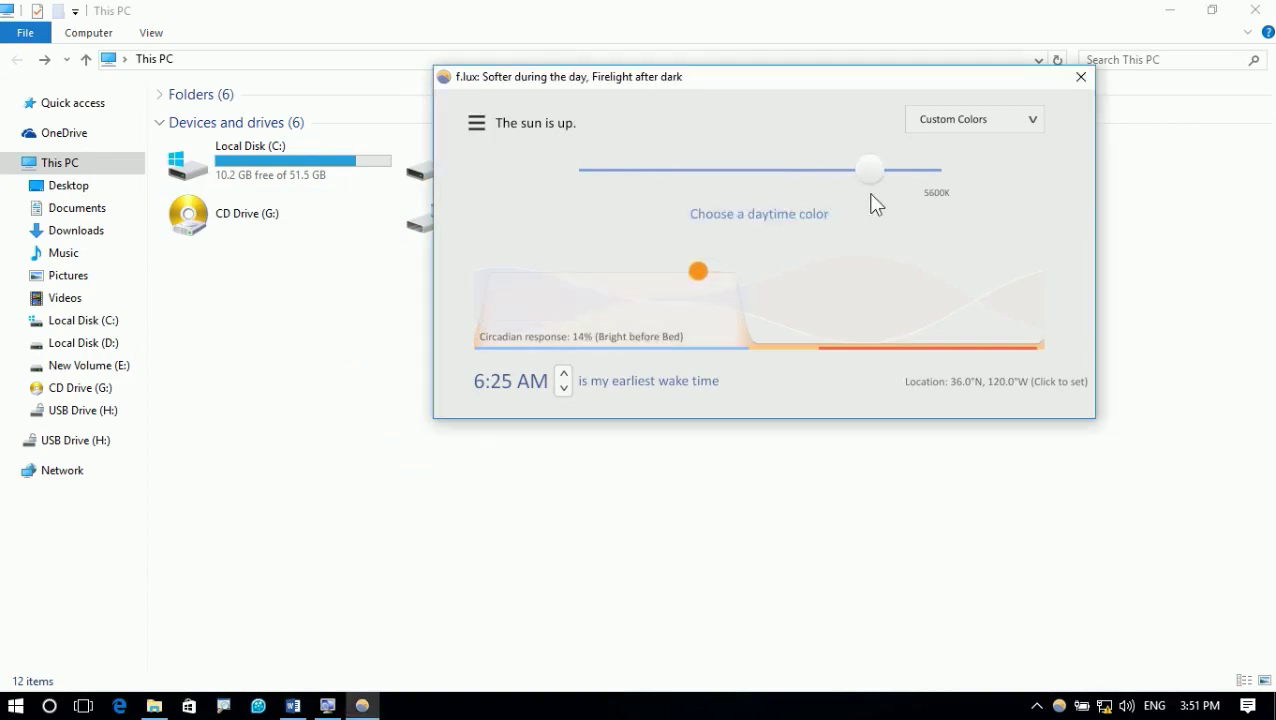
Reselect the USB Drive (H:) tile, then close the This PC and f.lux windows
left_click(341, 359)
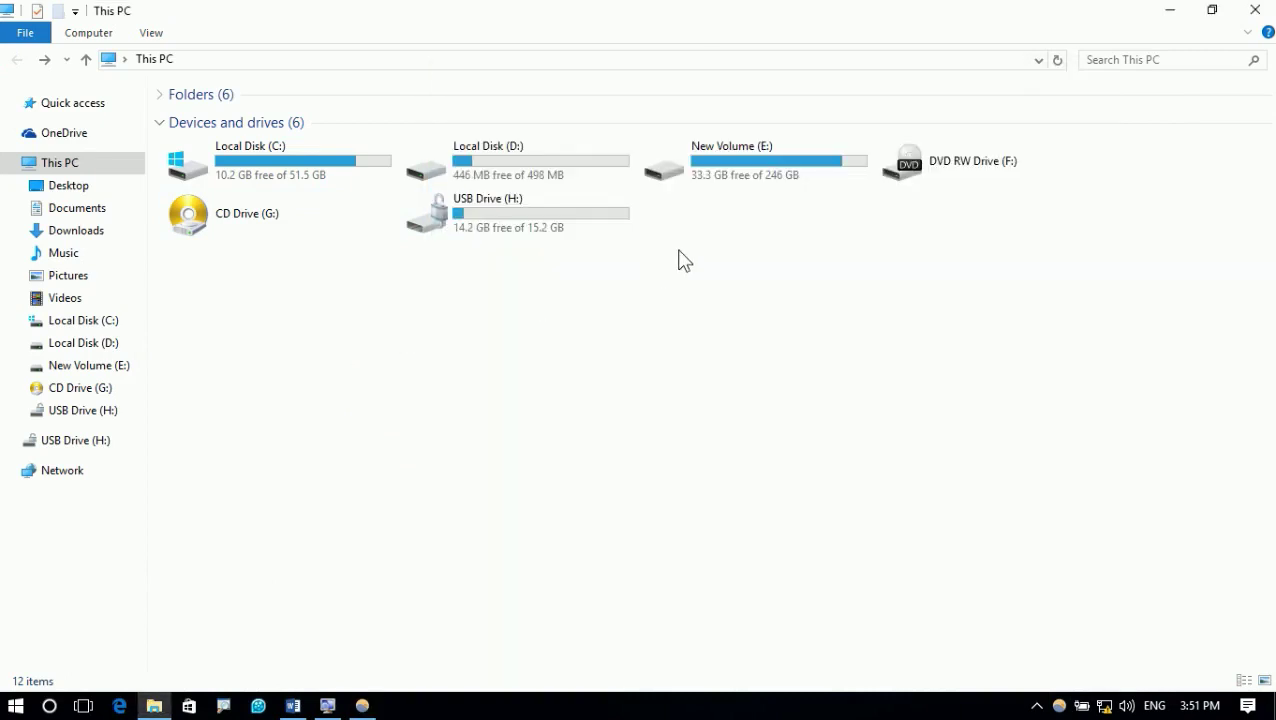
left_click(500, 203)
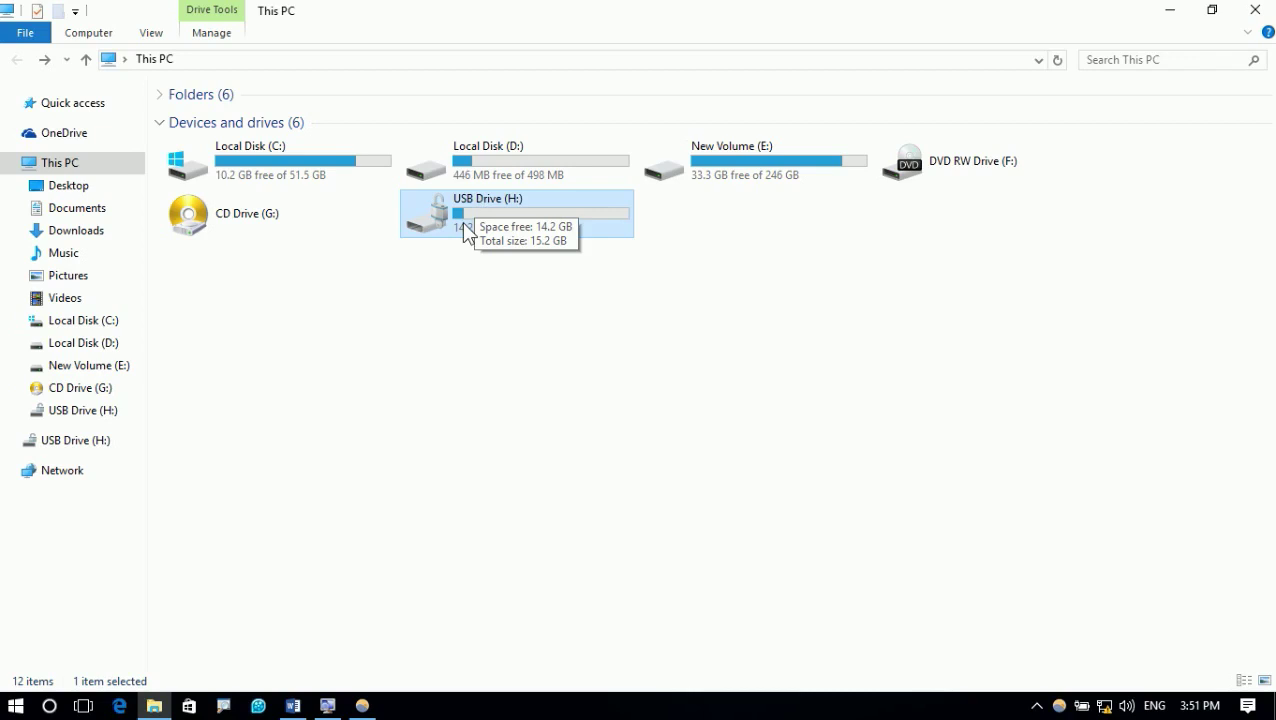
left_click(1254, 9)
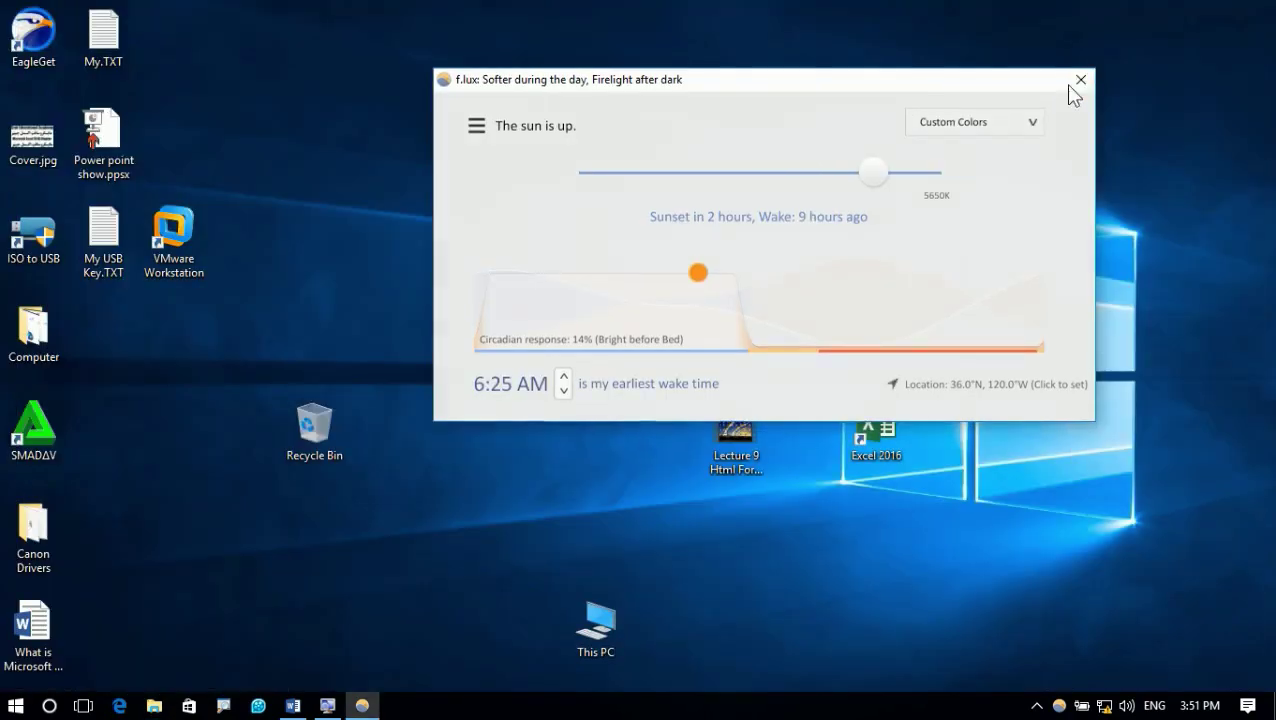
left_click(1080, 77)
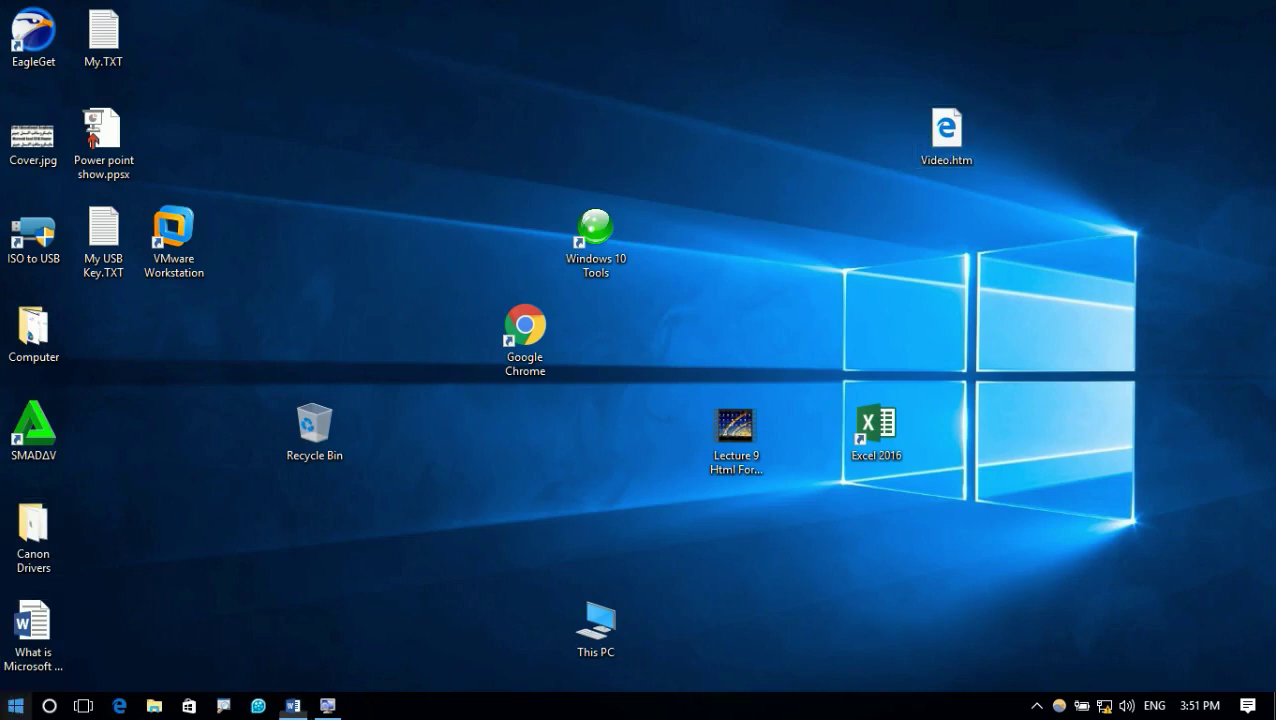
right_click(15, 705)
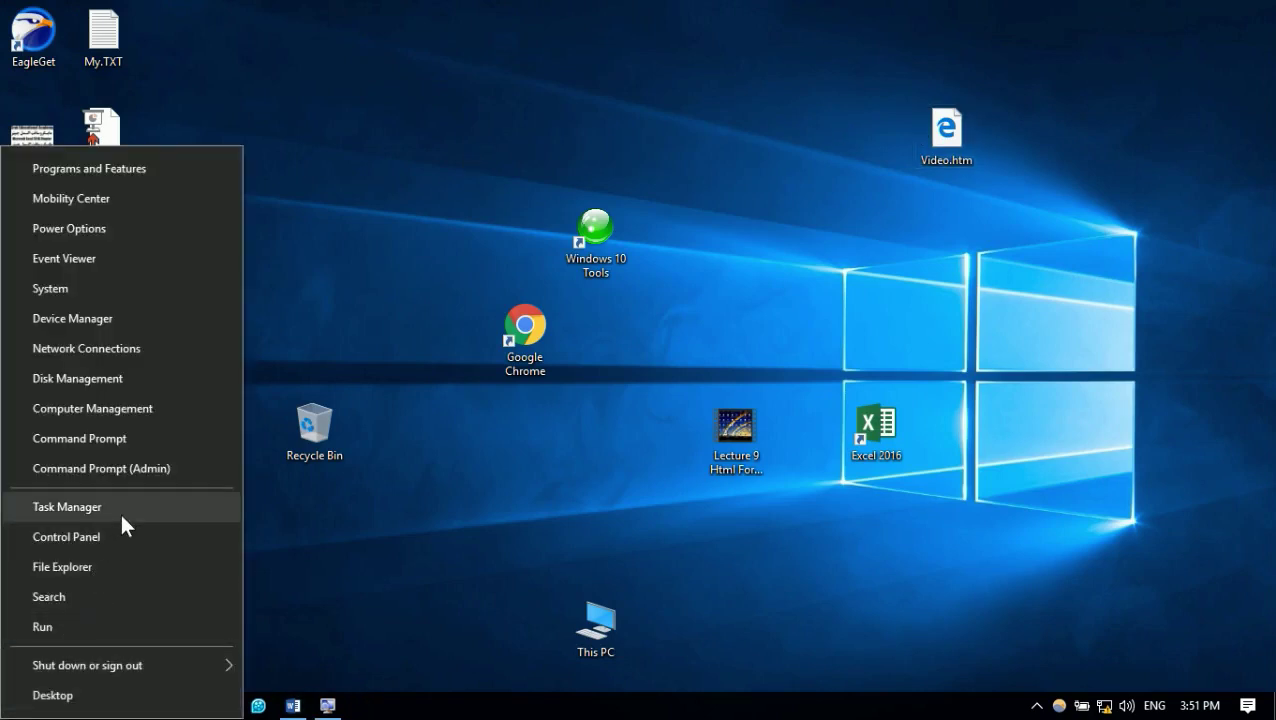
Turn off BitLocker for drive H: in Control Panel and confirm decryption
left_click(133, 540)
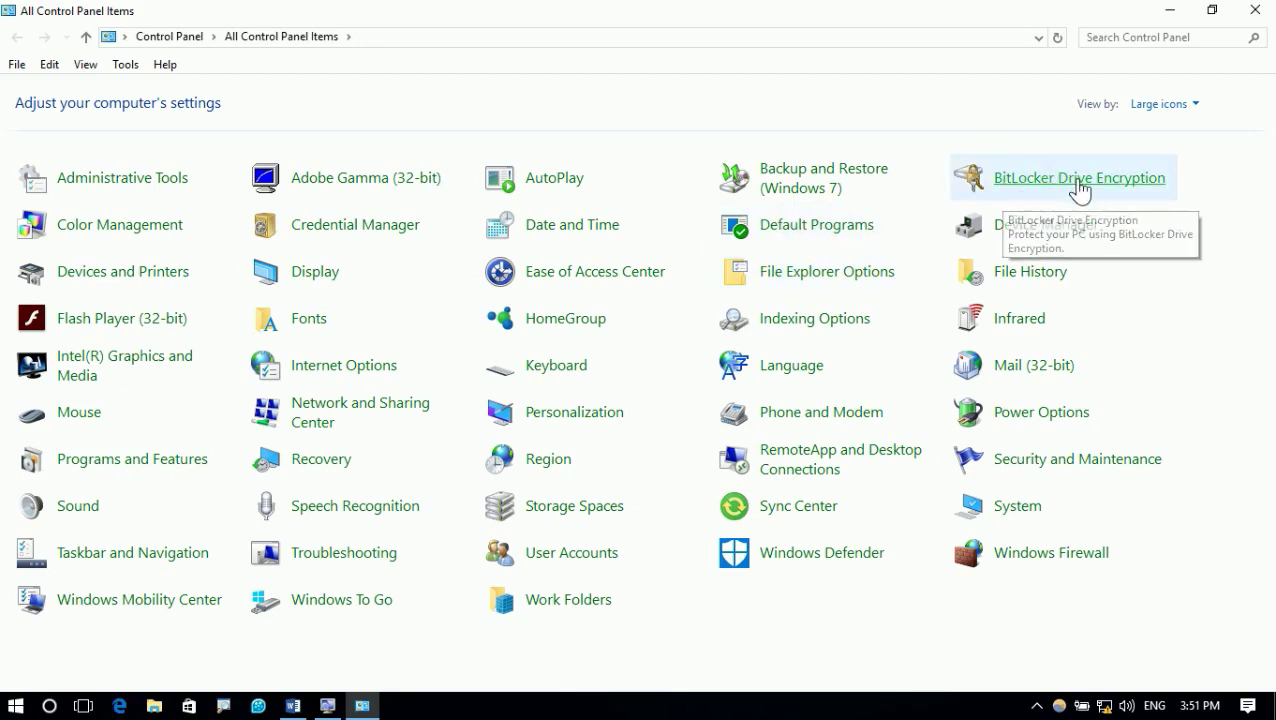
left_click(1078, 182)
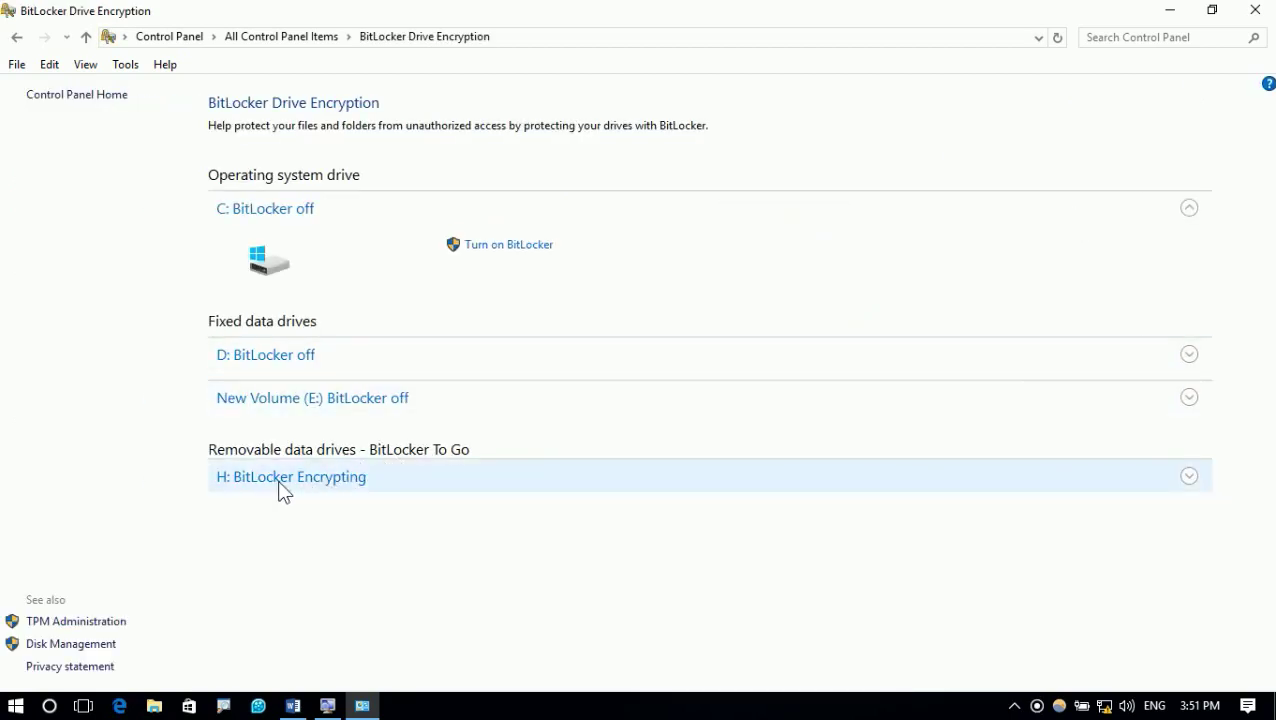
left_click(300, 480)
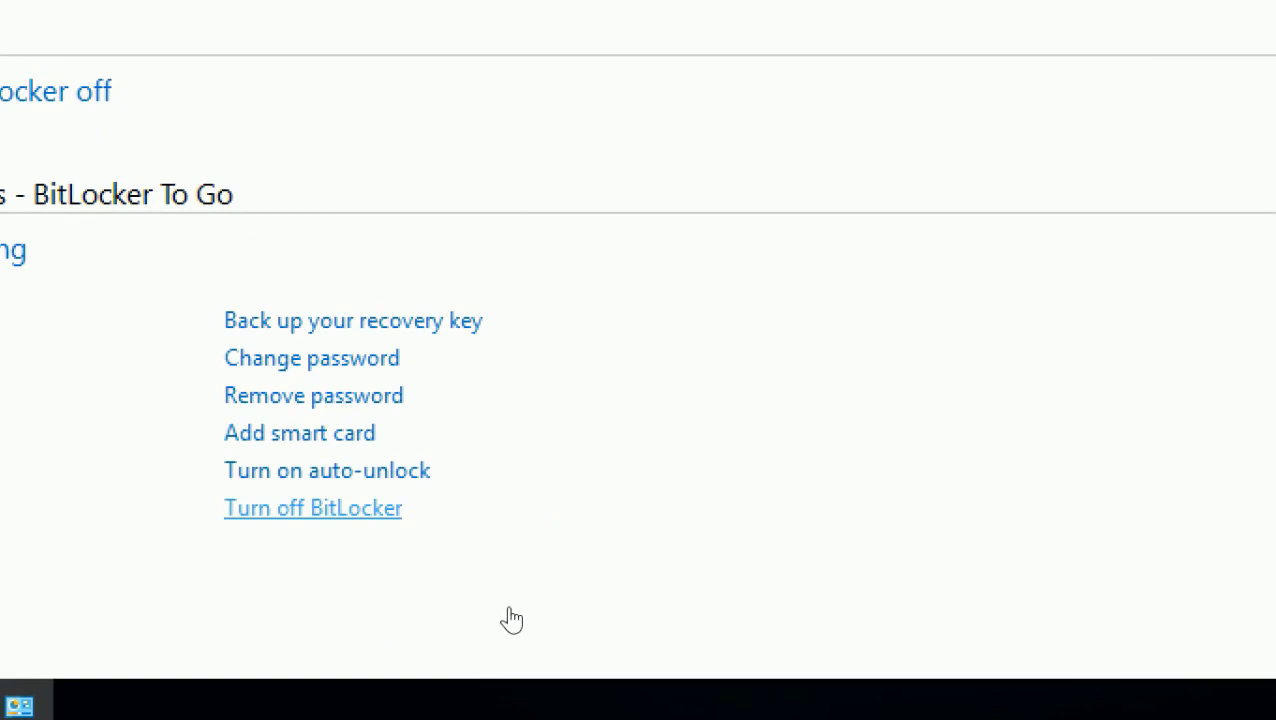
left_click(313, 508)
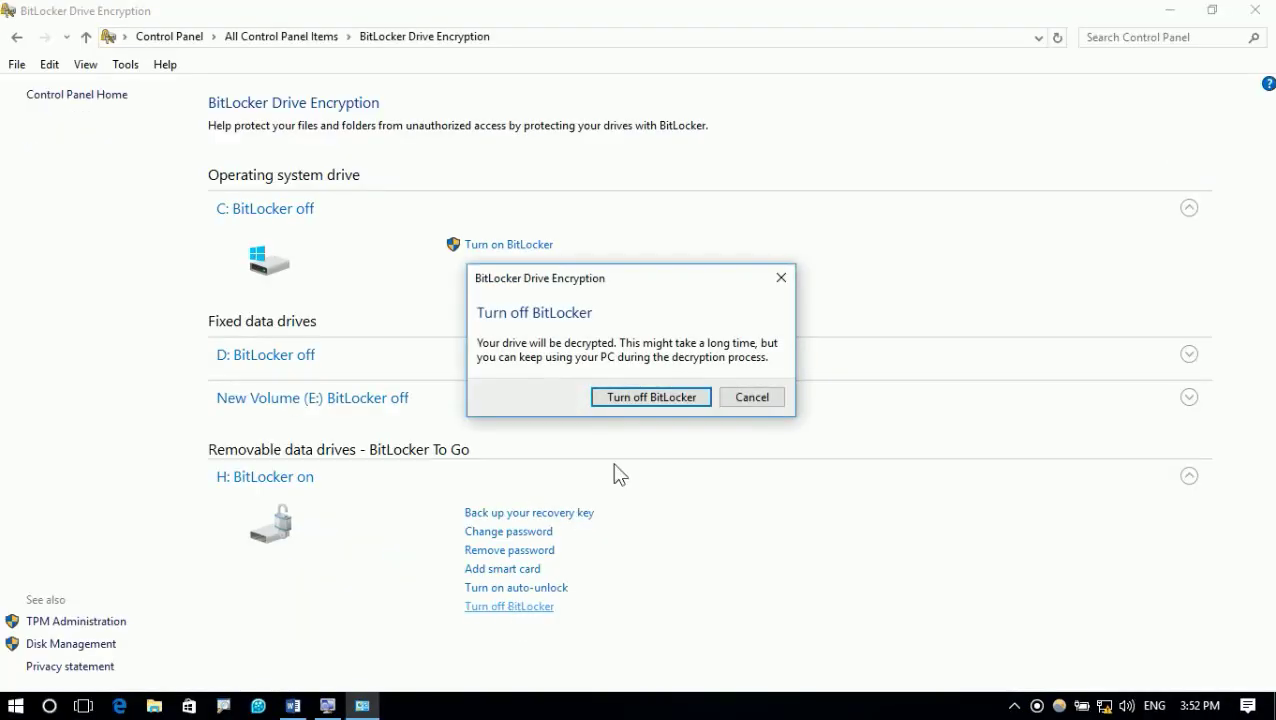
left_click(619, 398)
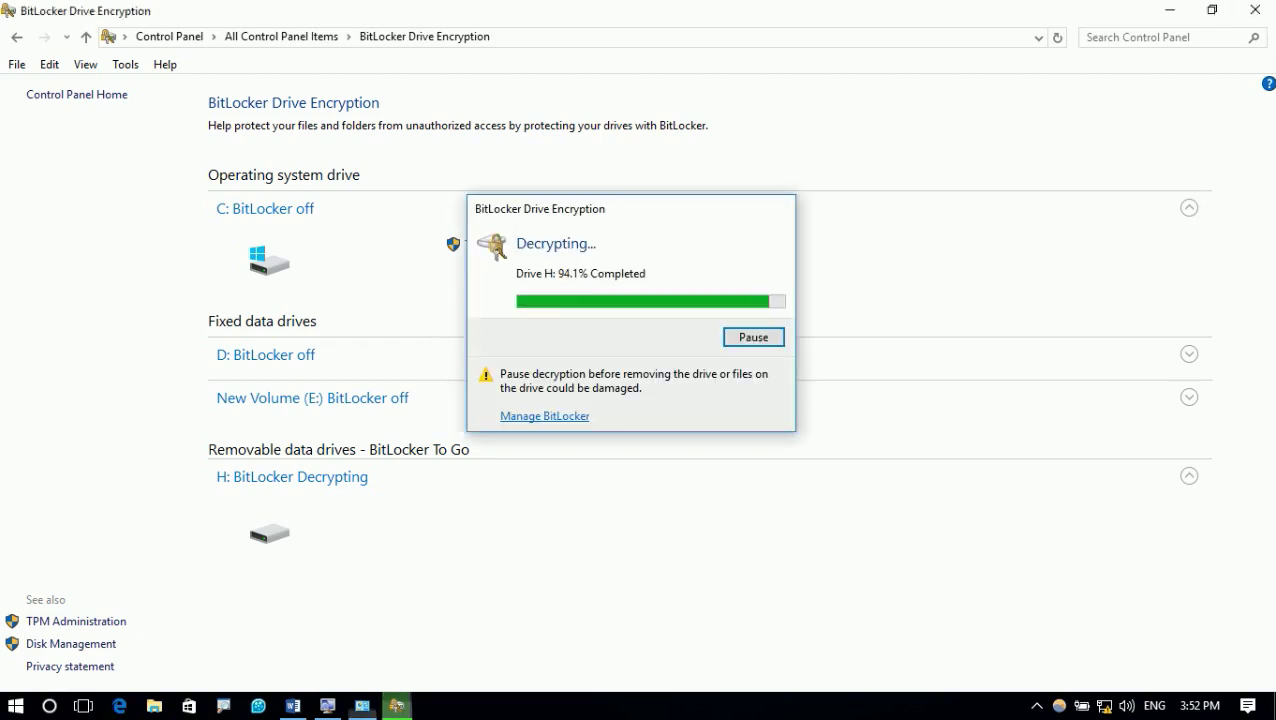
Close the BitLocker window, move the decryption progress dialog aside, and refresh the desktop
key("alt+F4")
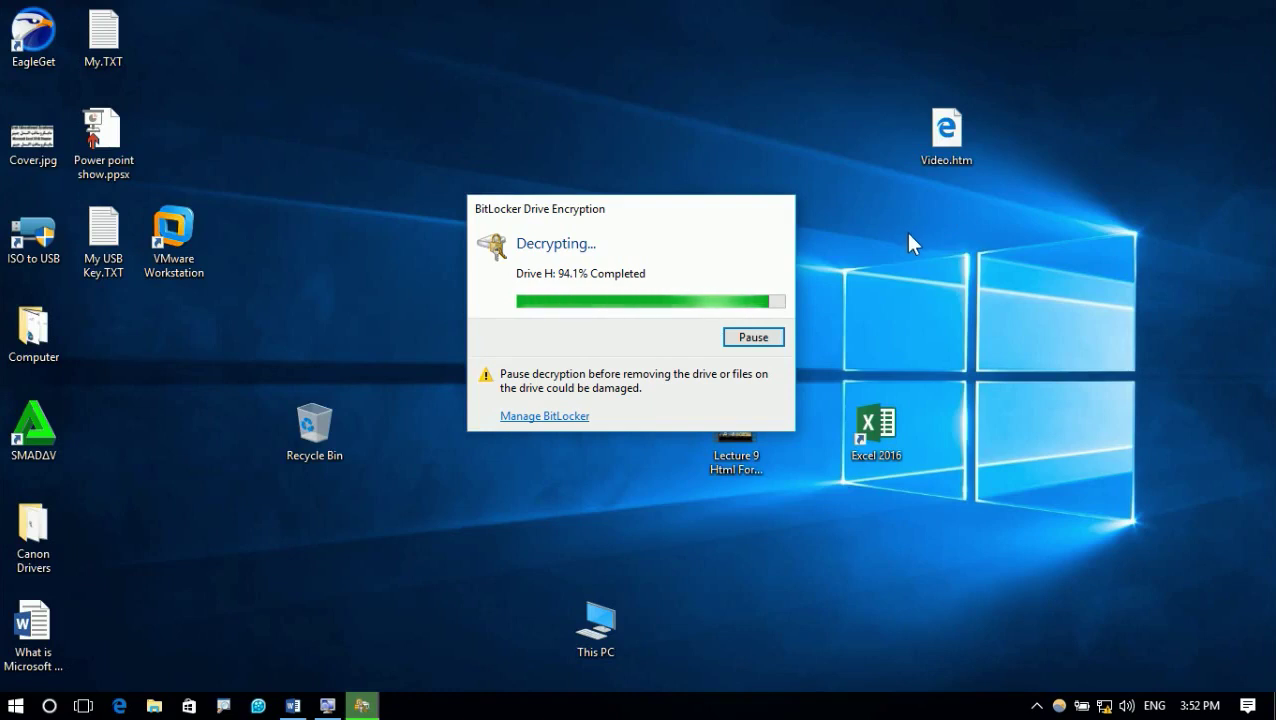
left_click_drag(618, 205, 805, 194)
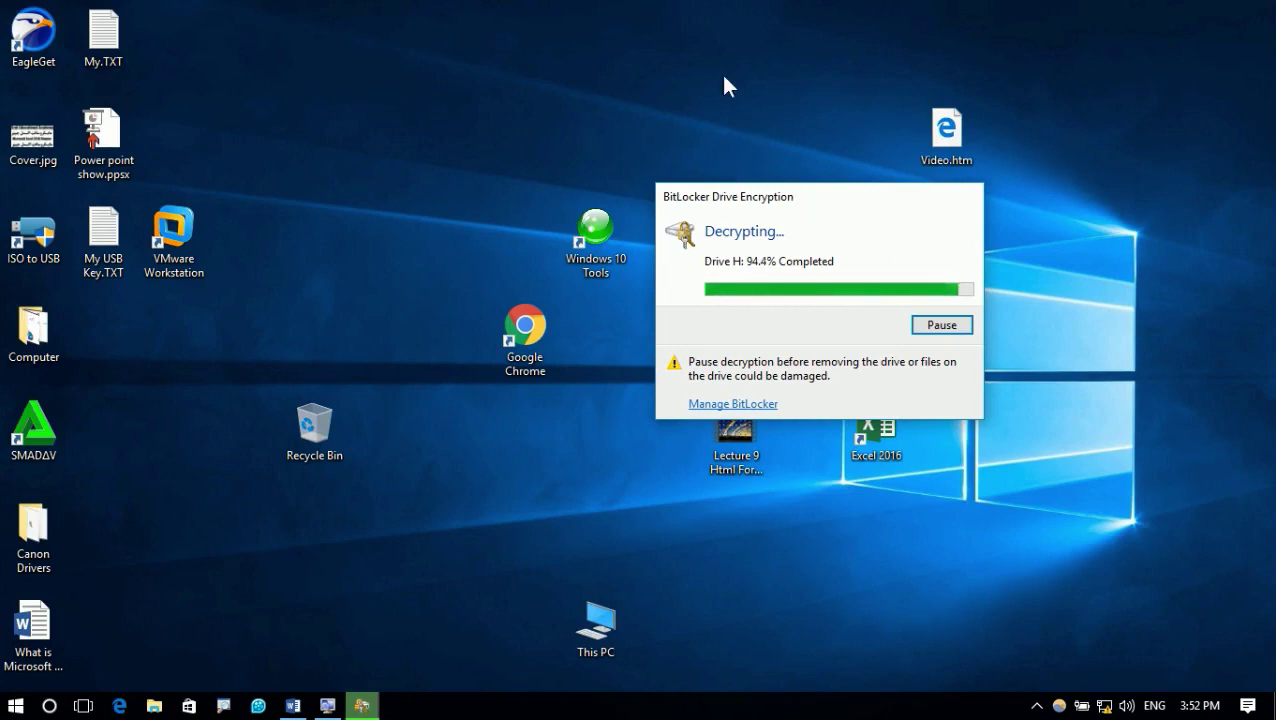
right_click(720, 74)
left_click(779, 150)
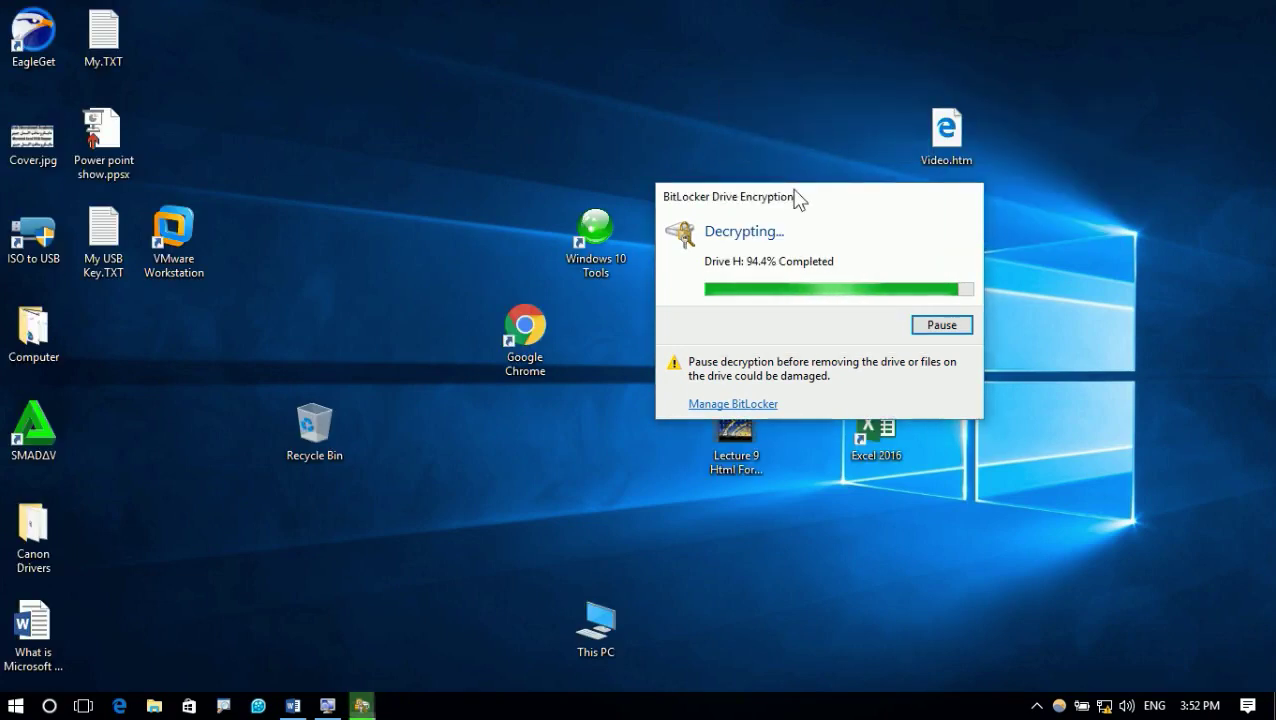